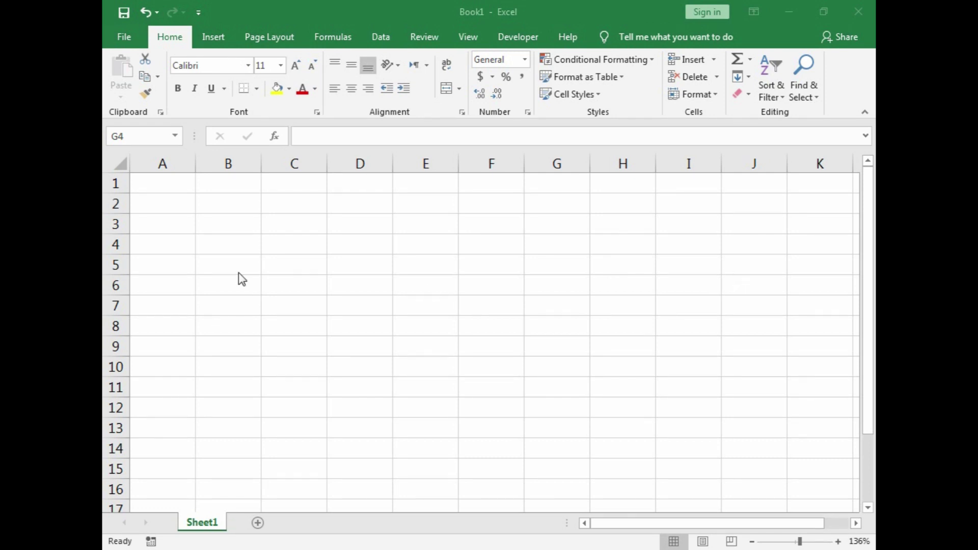
Enter the headings S no, Product, Qty, Unit Price and Amount across A4:E4.
{"action": "left_click", "coordinate": [172, 253]}
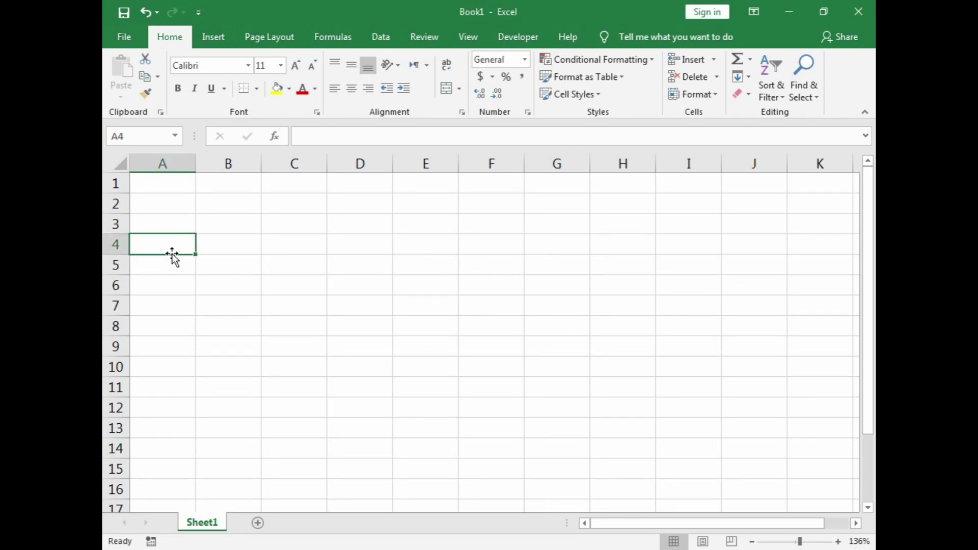
{"action": "type", "text": "S no"}
{"action": "key", "text": "Tab"}
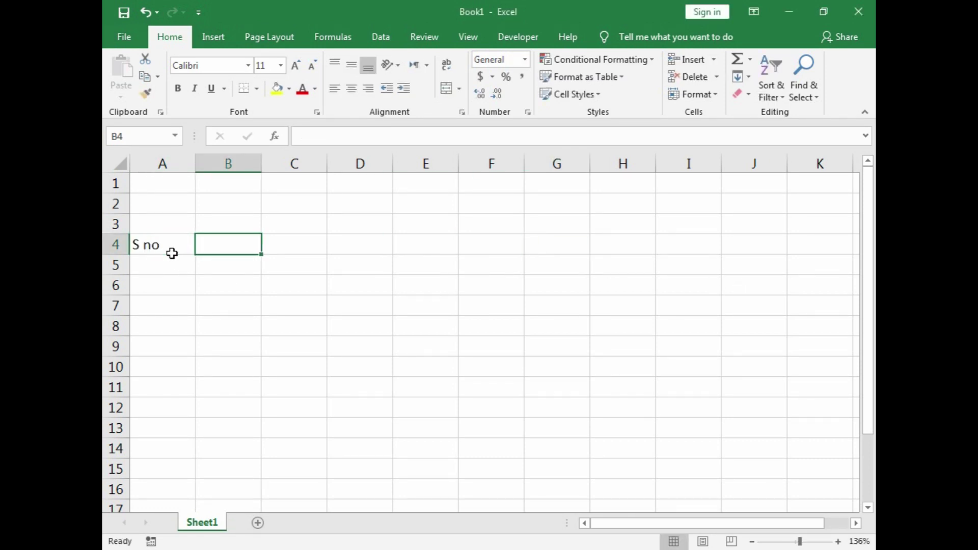
{"action": "type", "text": "Produc"}
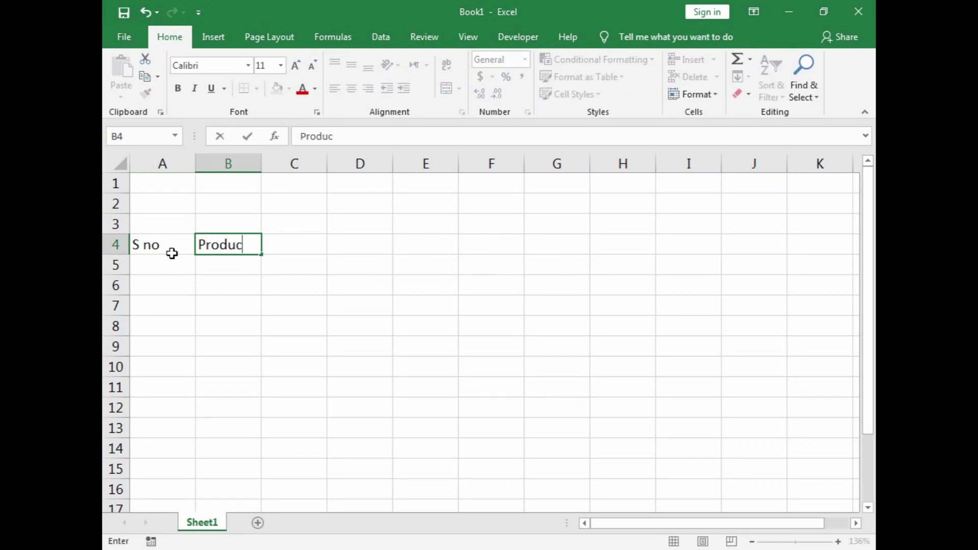
{"action": "type", "text": "t"}
{"action": "key", "text": "Tab"}
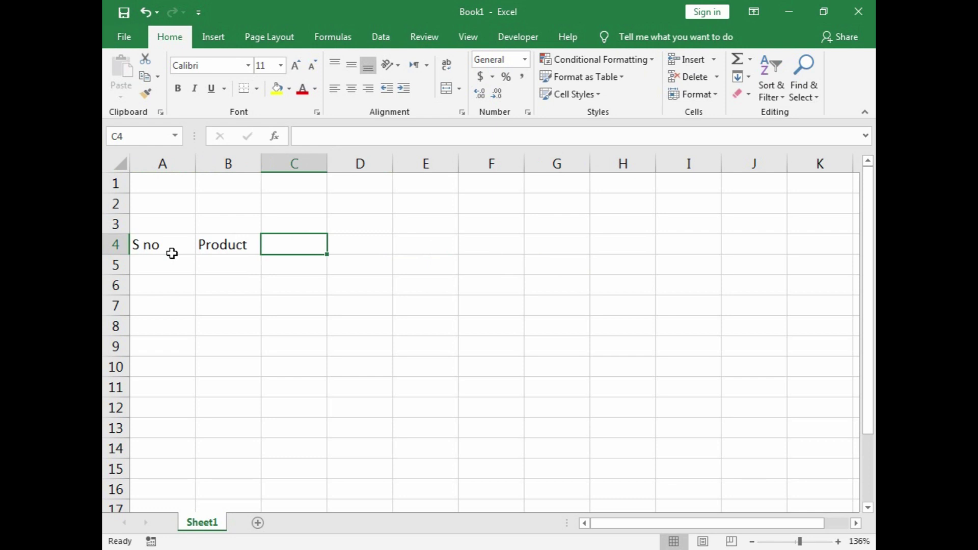
{"action": "type", "text": "QT"}
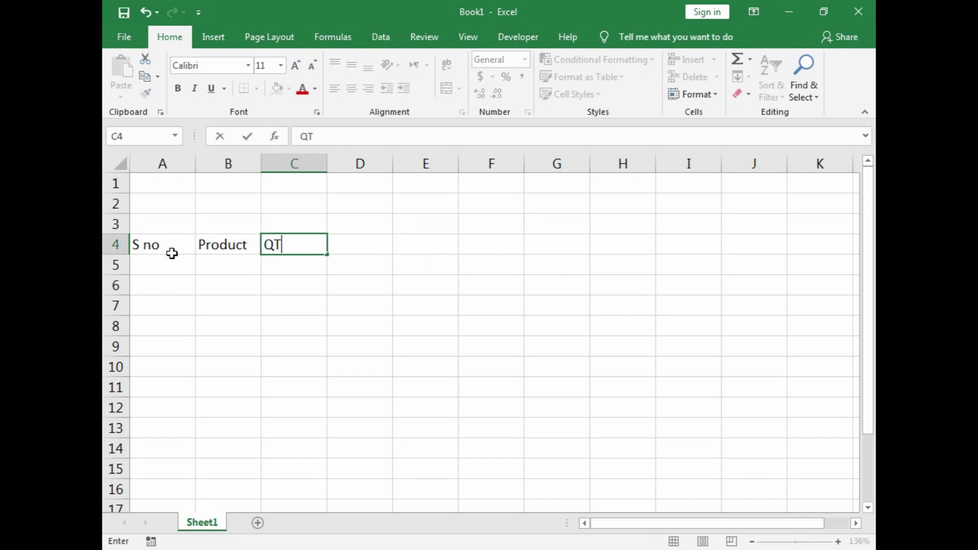
{"action": "type", "text": "y"}
{"action": "key", "text": "BackSpace"}
{"action": "key", "text": "BackSpace"}
{"action": "type", "text": "ty"}
{"action": "key", "text": "Tab"}
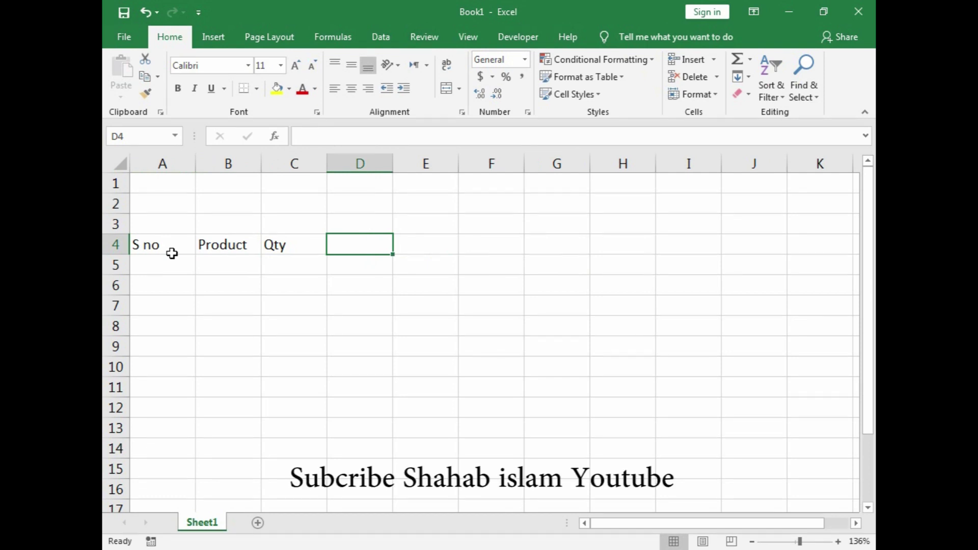
{"action": "type", "text": "Unit Pr"}
{"action": "key", "text": "BackSpace"}
{"action": "type", "text": "rice"}
{"action": "key", "text": "Tab"}
{"action": "type", "text": "Amount"}
{"action": "key", "text": "Tab"}
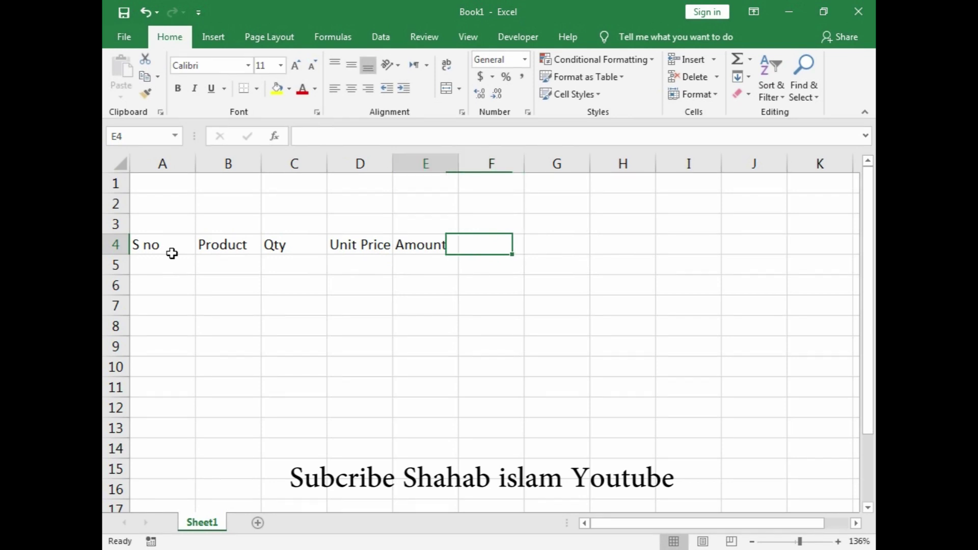
Copy the Unit Price and Amount headings from D4:E4 into F4:G4.
{"action": "key", "text": "Left"}
{"action": "key", "text": "Left"}
{"action": "key", "text": "shift+Right"}
{"action": "key", "text": "shift+Right"}
{"action": "key", "text": "shift+Left"}
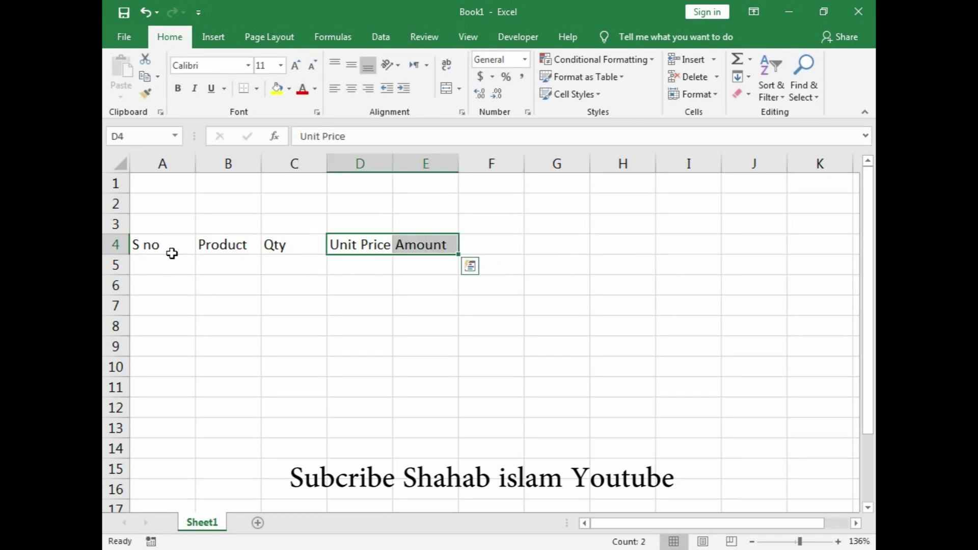
{"action": "key", "text": "ctrl+c"}
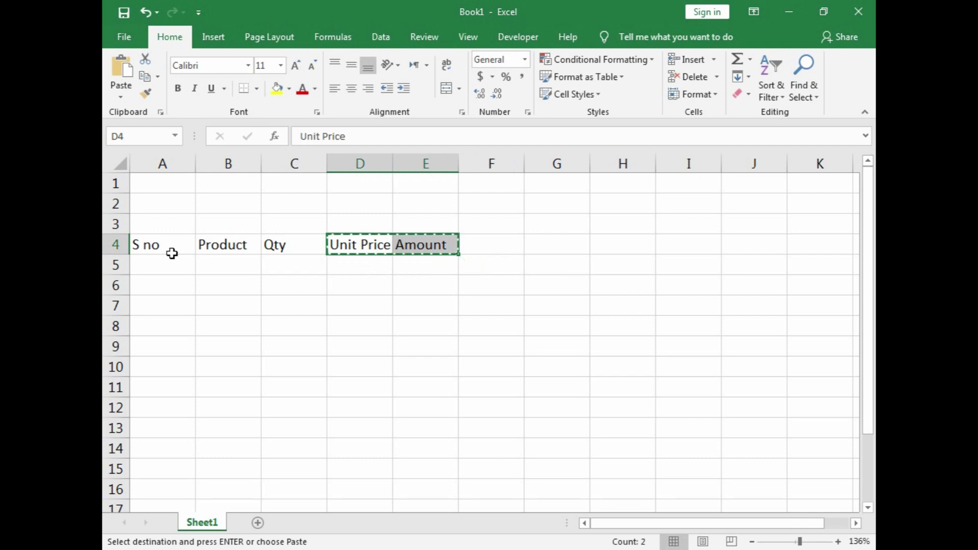
{"action": "key", "text": "Right"}
{"action": "key", "text": "Right"}
{"action": "key", "text": "ctrl+v"}
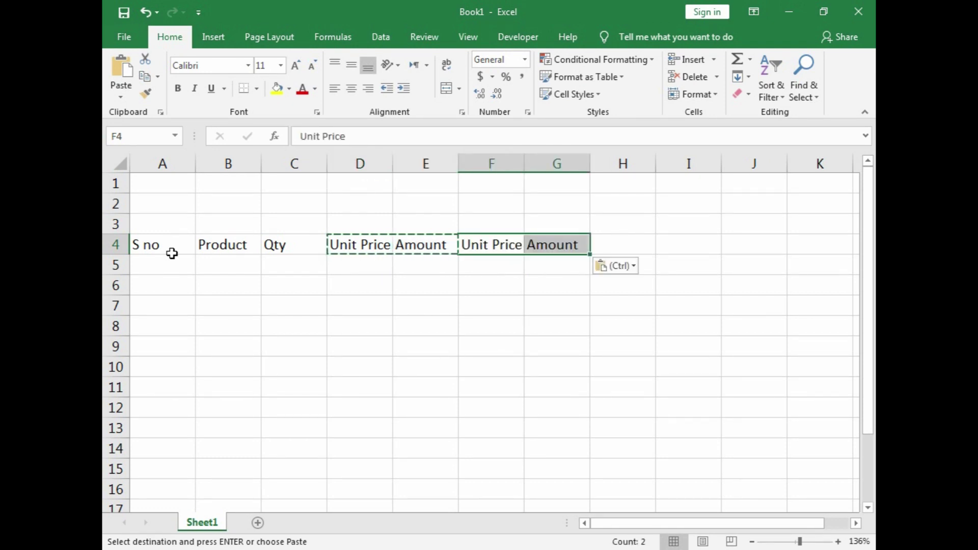
{"action": "key", "text": "Left"}
{"action": "key", "text": "Left"}
{"action": "key", "text": "Up"}
{"action": "key", "text": "shift+Right"}
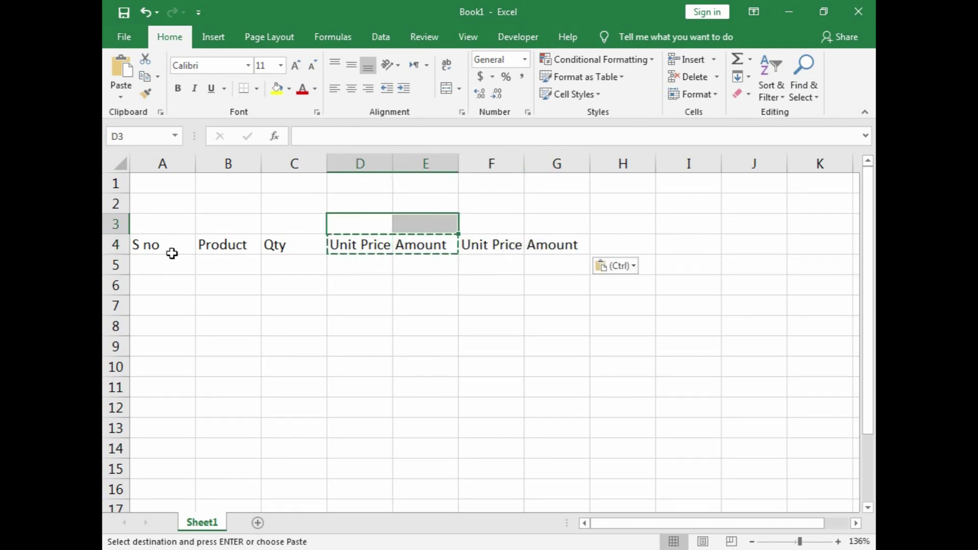
Merge and centre D3:E3 with the label 'Purchase'.
{"action": "left_click", "coordinate": [446, 89]}
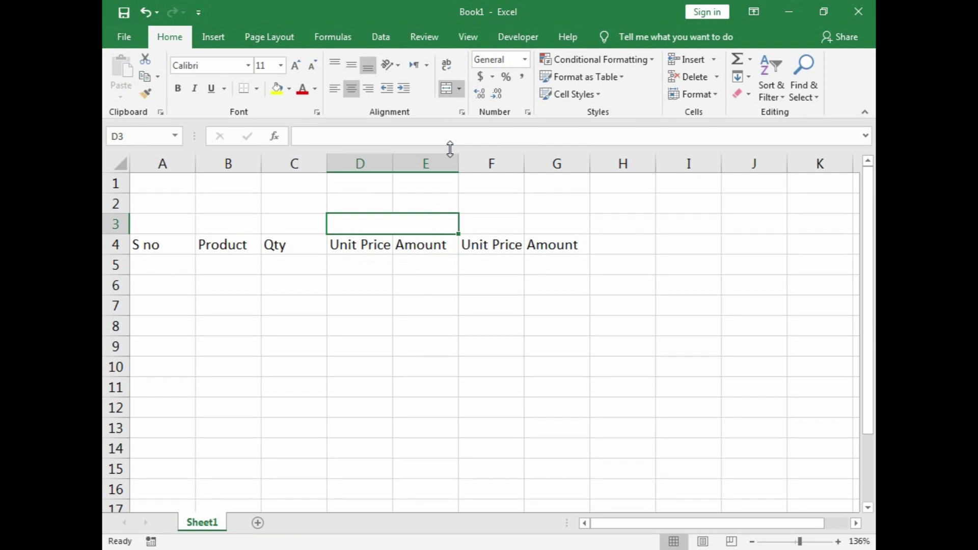
{"action": "type", "text": "P"}
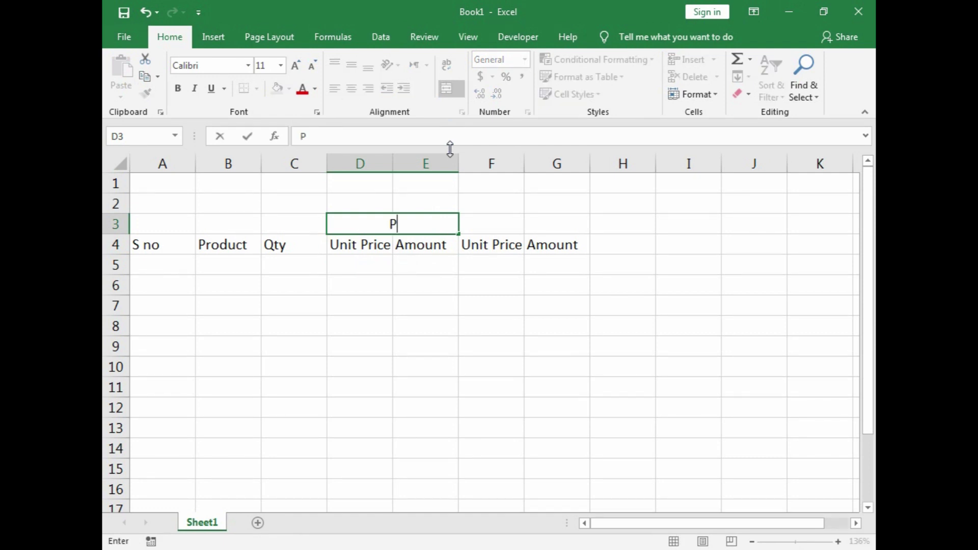
{"action": "type", "text": "urchase"}
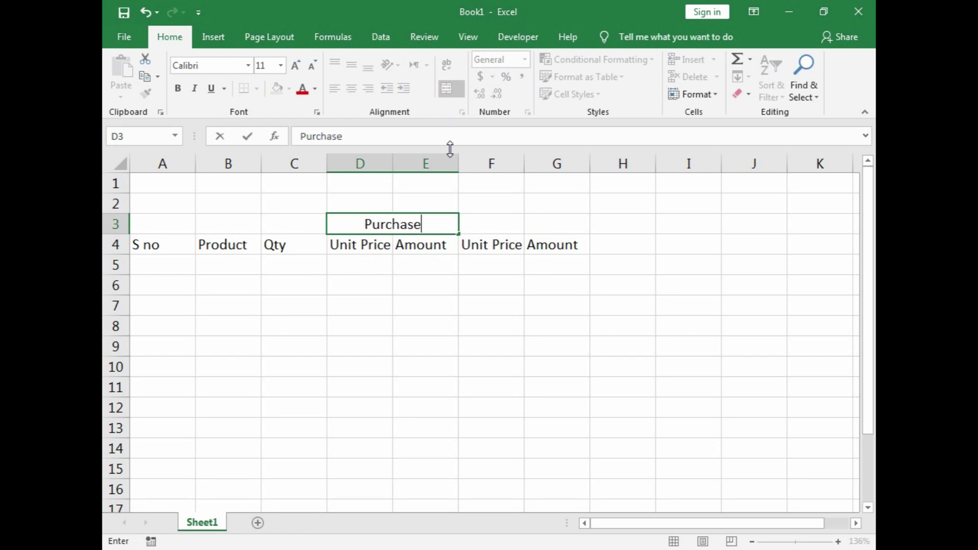
{"action": "key", "text": "Tab"}
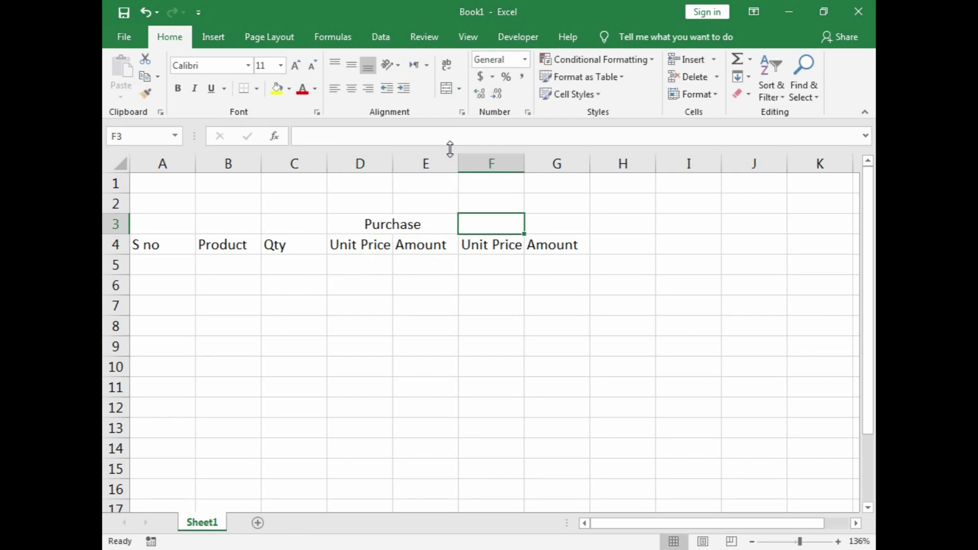
Merge and centre F3:G3 with the label 'Sale'.
{"action": "left_click_drag", "start_coordinate": [500, 227], "coordinate": [524, 225]}
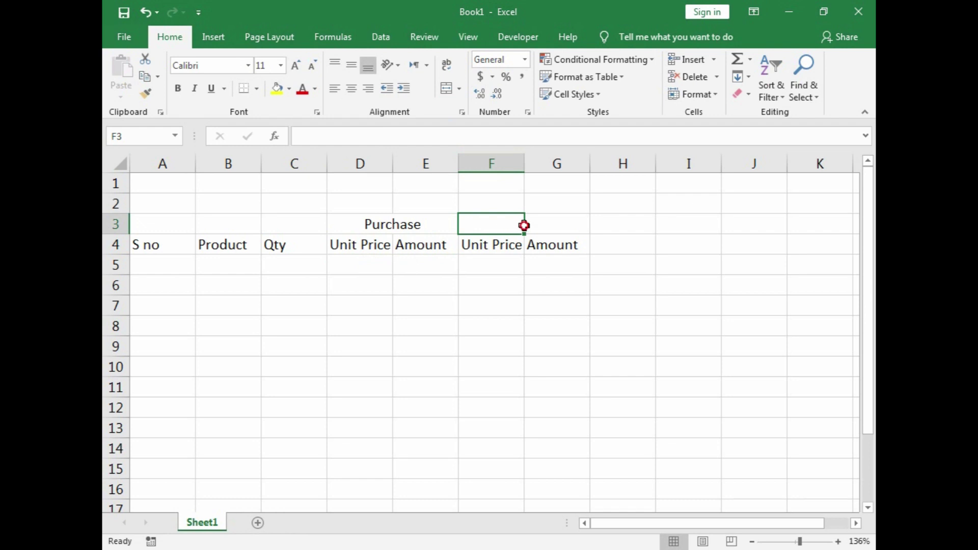
{"action": "left_click", "coordinate": [443, 97]}
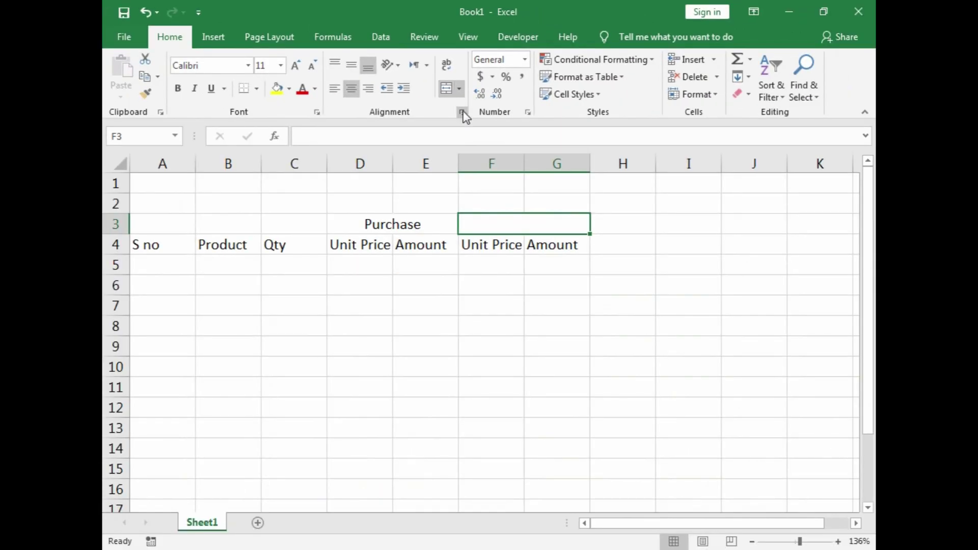
{"action": "type", "text": "Sale"}
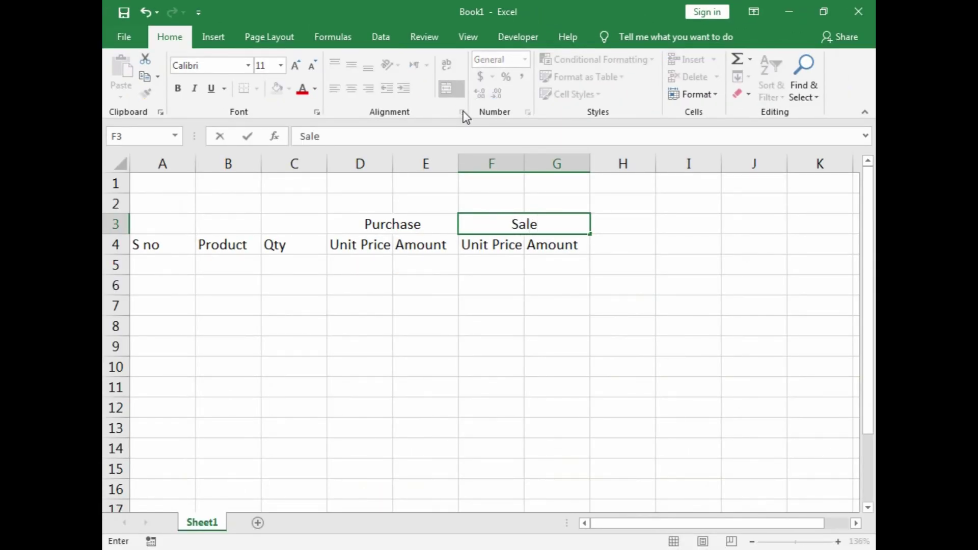
{"action": "key", "text": "Tab"}
{"action": "key", "text": "Down"}
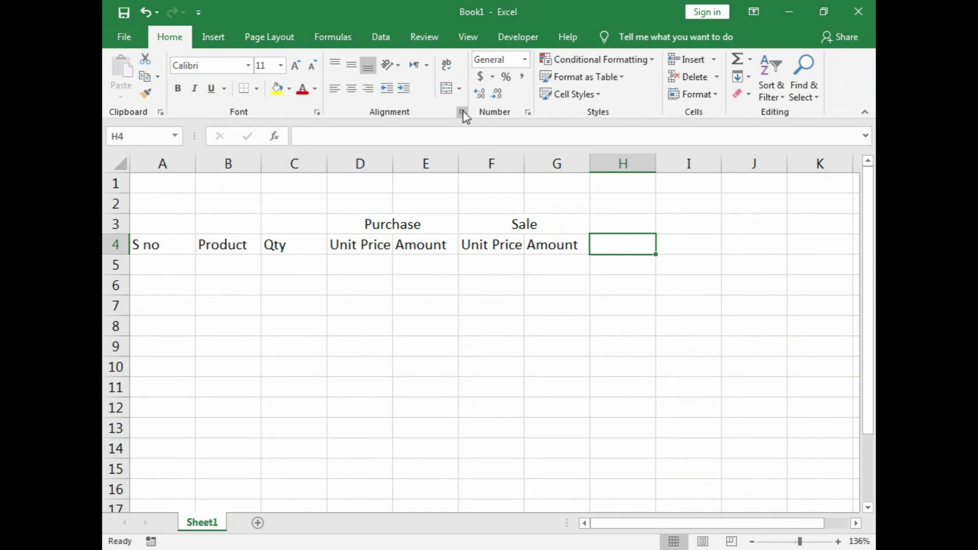
Enter the headings Profit, Loss and Remarks in H4, I4 and J4.
{"action": "type", "text": "p"}
{"action": "key", "text": "BackSpace"}
{"action": "type", "text": "Profit"}
{"action": "key", "text": "Tab"}
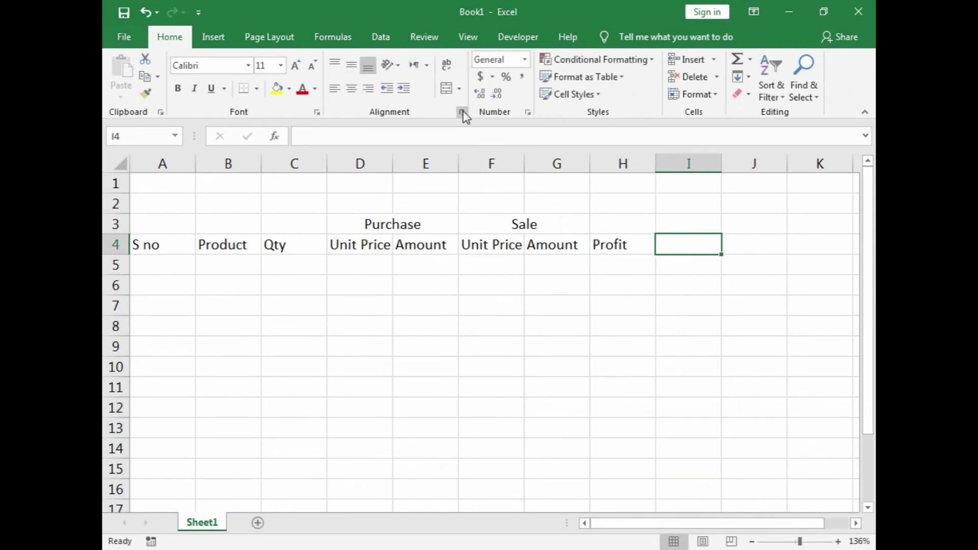
{"action": "type", "text": "Loos"}
{"action": "key", "text": "BackSpace"}
{"action": "key", "text": "BackSpace"}
{"action": "type", "text": "ss"}
{"action": "key", "text": "Tab"}
{"action": "type", "text": "Remarks"}
{"action": "key", "text": "Return"}
{"action": "key", "text": "Left"}
{"action": "key", "text": "Left"}
{"action": "key", "text": "Left"}
{"action": "key", "text": "Left"}
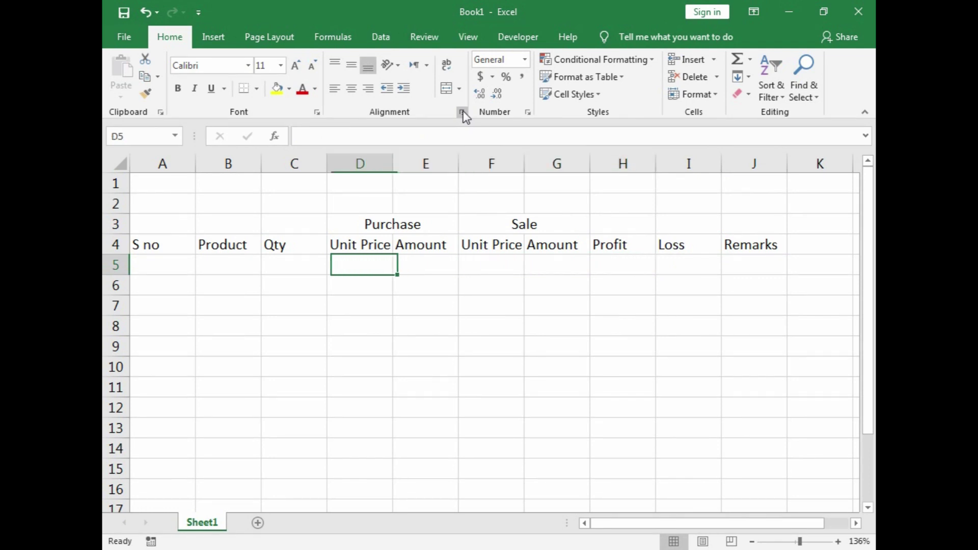
{"action": "key", "text": "Left"}
{"action": "key", "text": "Left"}
{"action": "key", "text": "Left"}
{"action": "key", "text": "Up"}
{"action": "key", "text": "Up"}
{"action": "key", "text": "Down"}
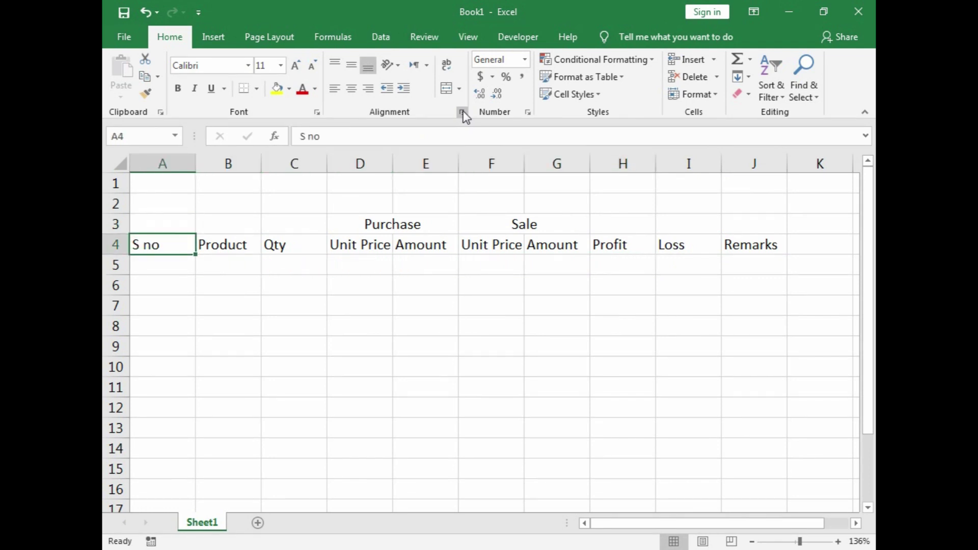
Fill A5:A14 with serial numbers 1 to 10 from a 1, 2 start and centre them.
{"action": "key", "text": "shift+Right"}
{"action": "key", "text": "shift+Right"}
{"action": "key", "text": "shift+Right"}
{"action": "key", "text": "shift+Right"}
{"action": "key", "text": "shift+Right"}
{"action": "key", "text": "shift+Right"}
{"action": "key", "text": "shift+Right"}
{"action": "key", "text": "shift+Right"}
{"action": "key", "text": "shift+Right"}
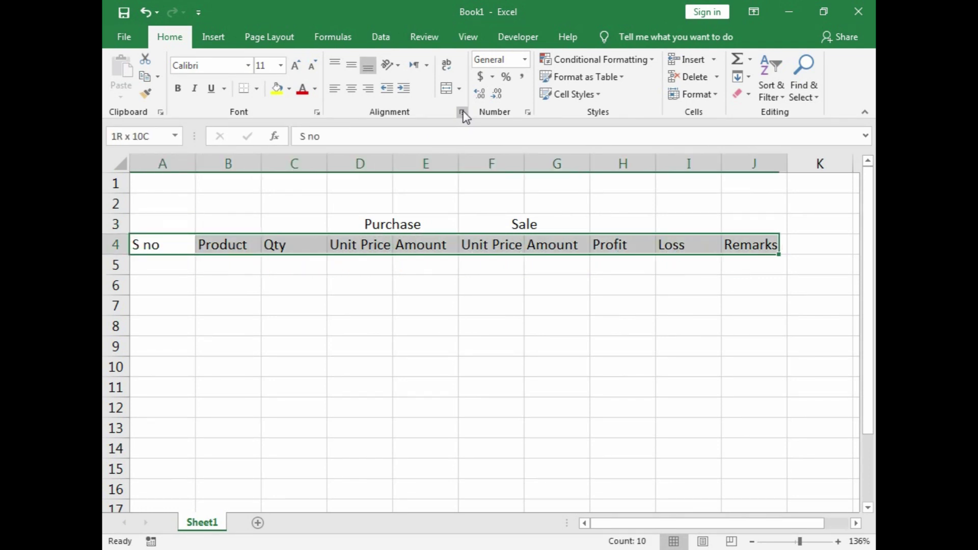
{"action": "key", "text": "shift+Down"}
{"action": "key", "text": "shift+Down"}
{"action": "key", "text": "shift+Down"}
{"action": "key", "text": "shift+Down"}
{"action": "key", "text": "shift+Down"}
{"action": "key", "text": "shift+Down"}
{"action": "key", "text": "shift+Down"}
{"action": "key", "text": "shift+Down"}
{"action": "key", "text": "shift+Down"}
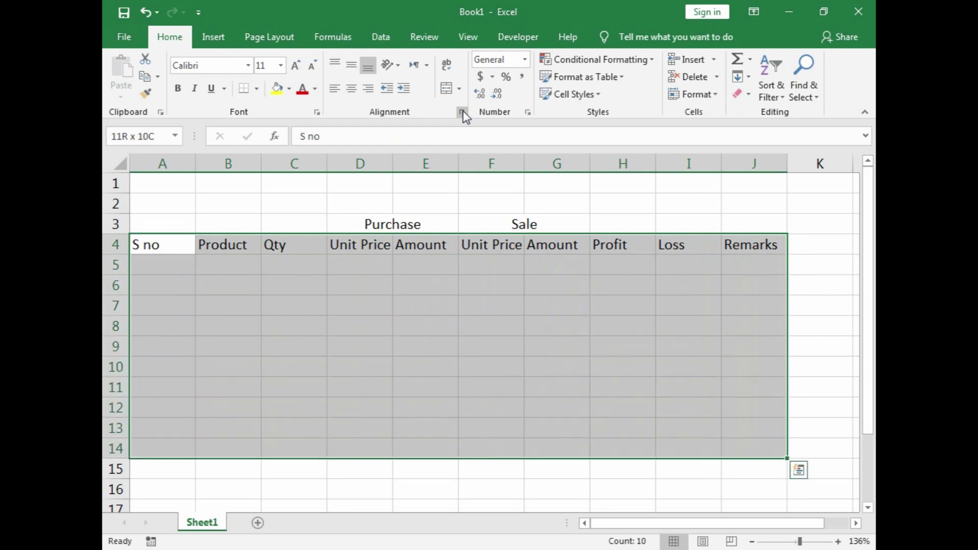
{"action": "left_click", "coordinate": [164, 271]}
{"action": "type", "text": "1"}
{"action": "key", "text": "Return"}
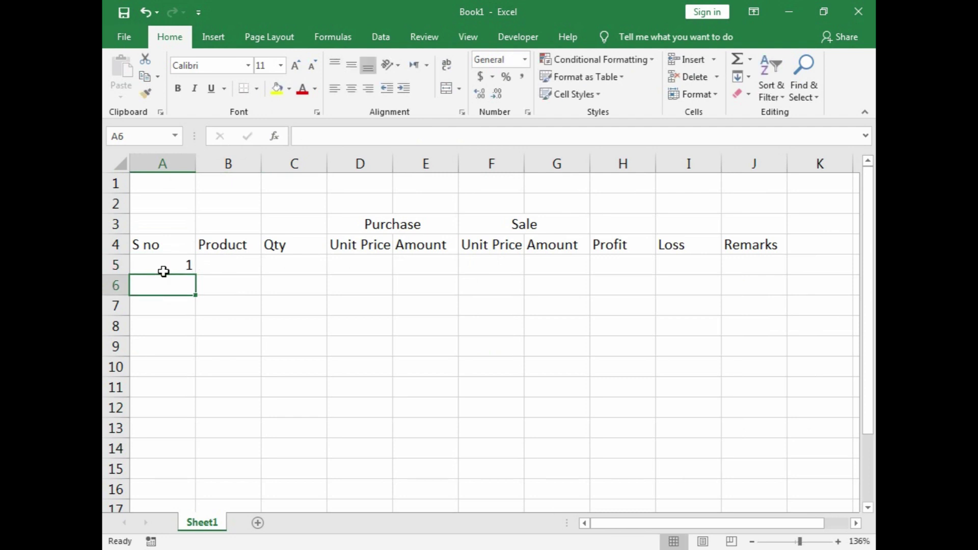
{"action": "type", "text": "2"}
{"action": "key", "text": "Return"}
{"action": "left_click_drag", "start_coordinate": [163, 271], "coordinate": [165, 277]}
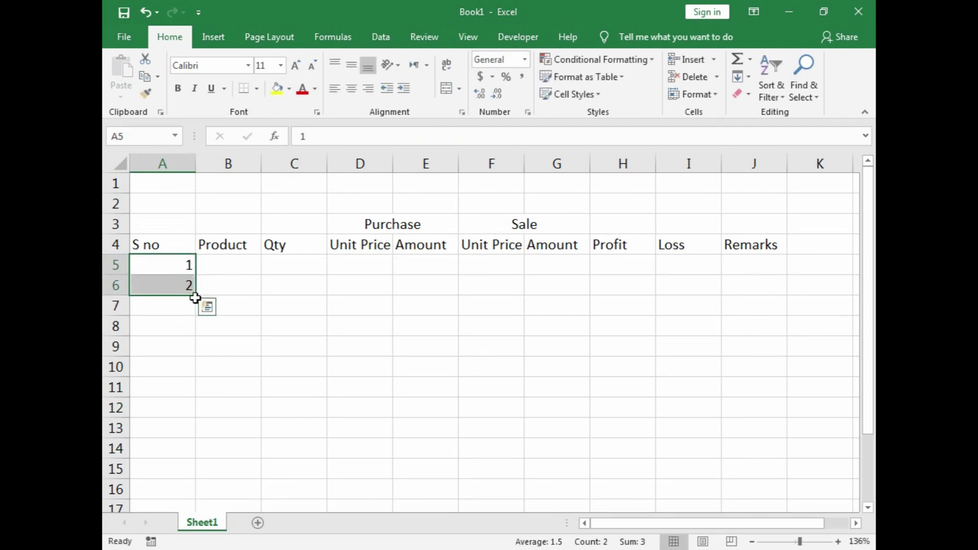
{"action": "left_click", "coordinate": [194, 304]}
{"action": "mouse_move", "coordinate": [169, 264]}
{"action": "left_mouse_down"}
{"action": "mouse_move", "coordinate": [191, 295]}
{"action": "mouse_move", "coordinate": [186, 467]}
{"action": "left_mouse_up"}
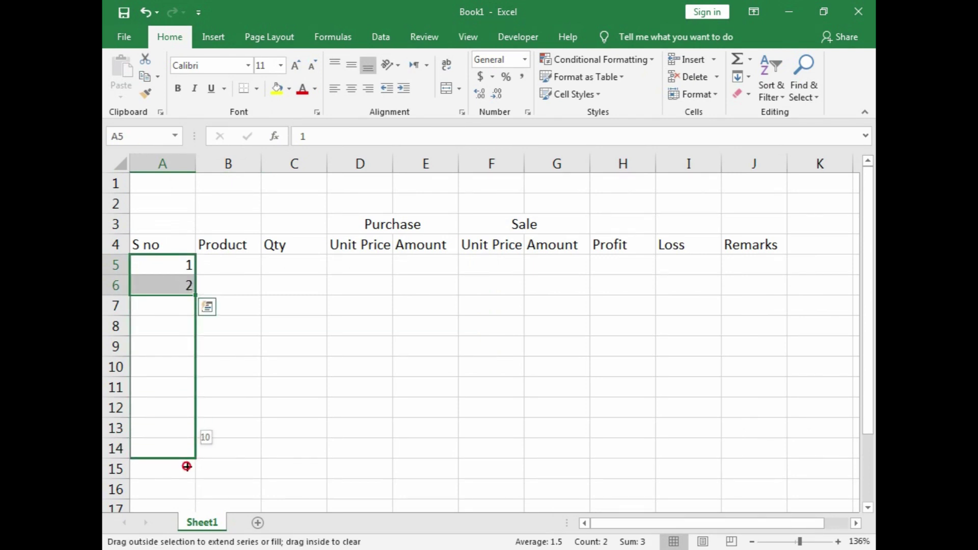
{"action": "left_click_drag", "start_coordinate": [186, 467], "coordinate": [186, 467]}
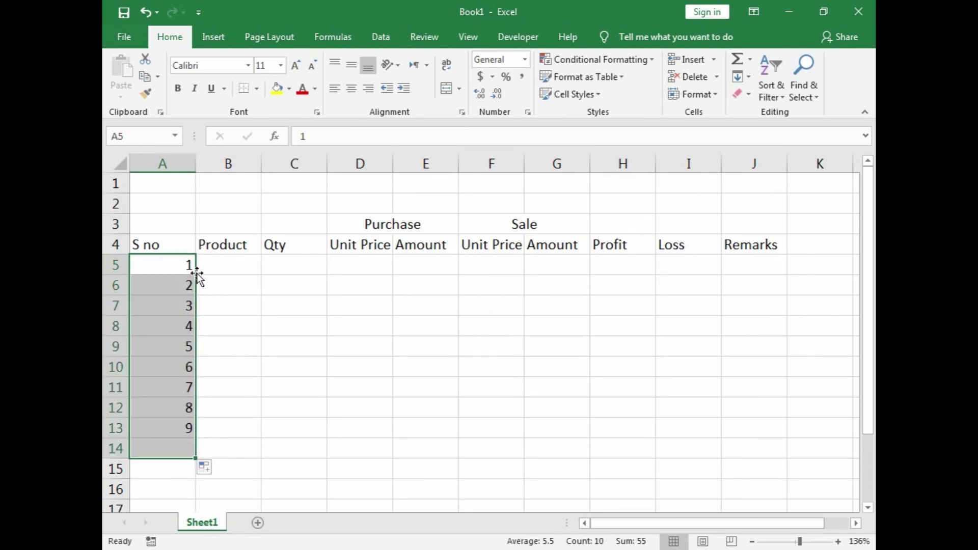
{"action": "left_click", "coordinate": [356, 93]}
{"action": "left_click", "coordinate": [257, 263]}
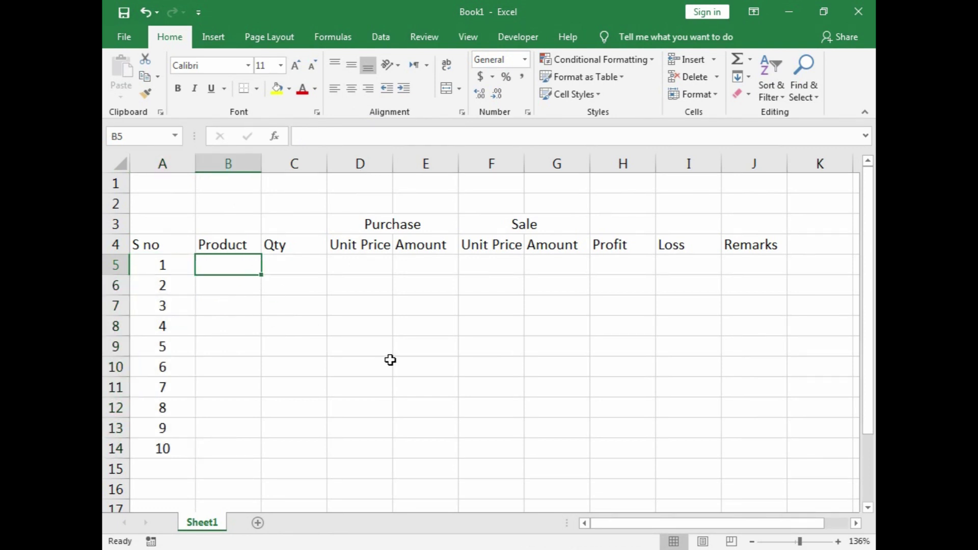
Enter the products Lcd, Led, Light, Mouse and Keyboard in B5:B9.
{"action": "type", "text": "Lc"}
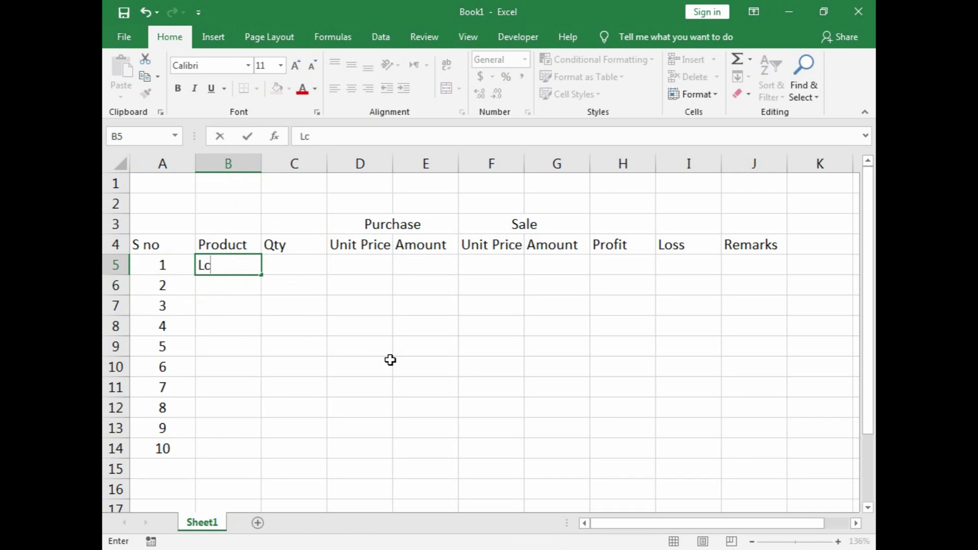
{"action": "type", "text": "d"}
{"action": "key", "text": "Return"}
{"action": "type", "text": "Led"}
{"action": "key", "text": "Return"}
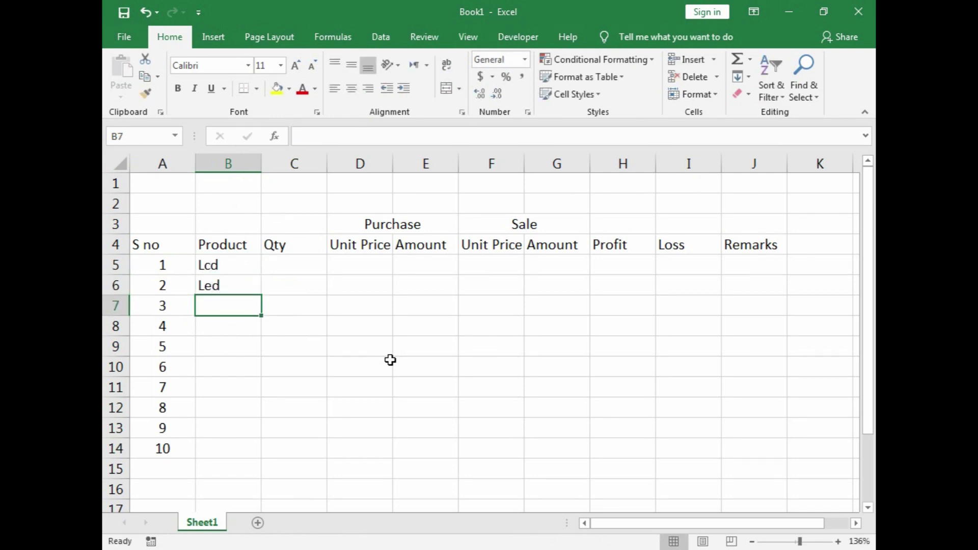
{"action": "type", "text": "Light"}
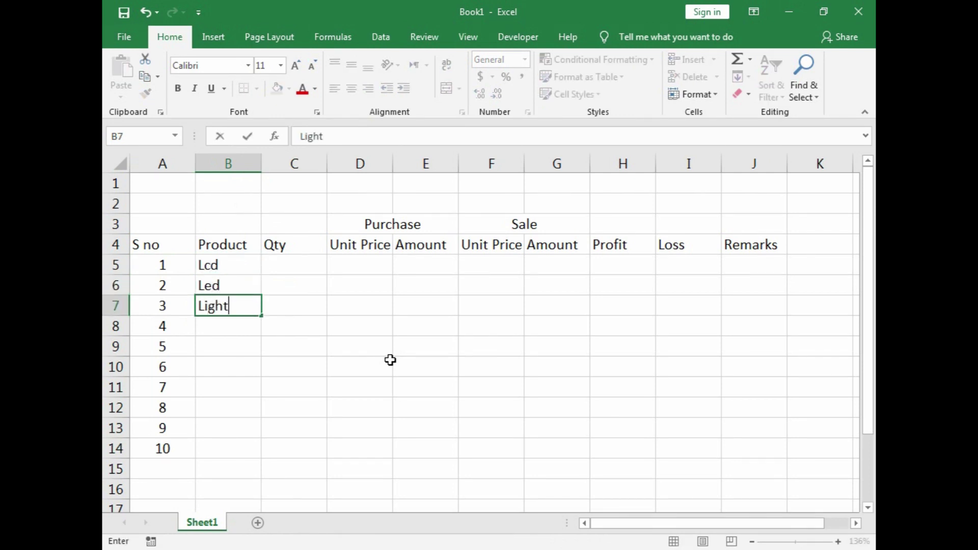
{"action": "key", "text": "Return"}
{"action": "type", "text": "Mouse"}
{"action": "key", "text": "Return"}
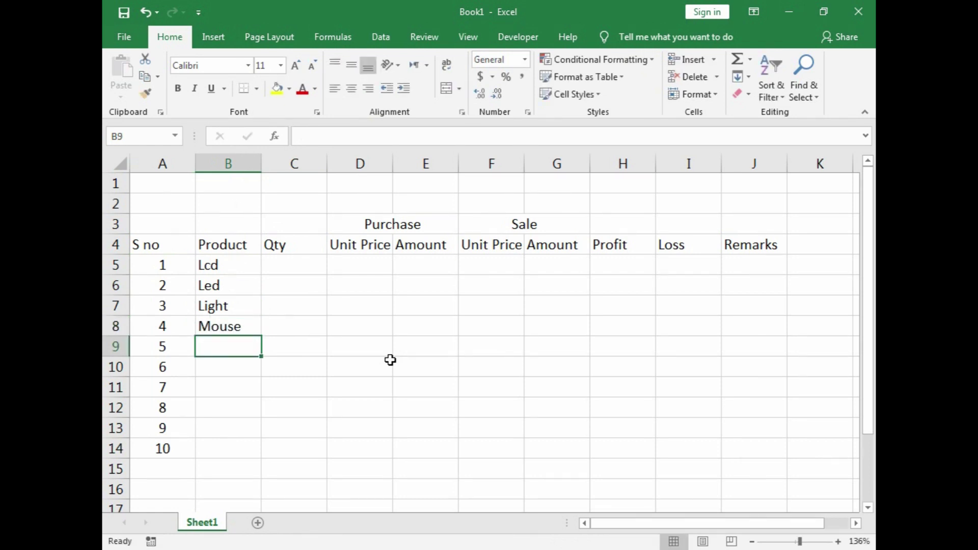
{"action": "type", "text": "Keyboard"}
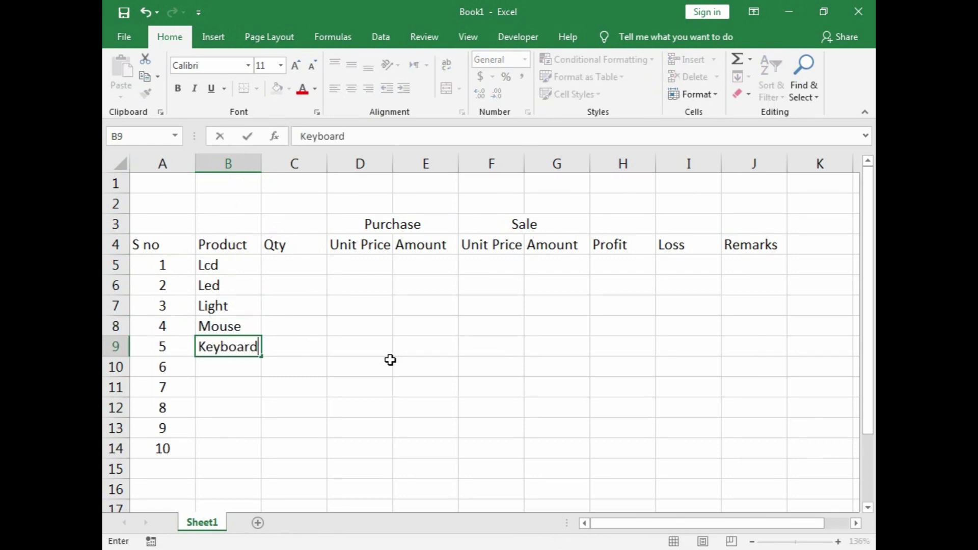
{"action": "key", "text": "Return"}
Enter the products Mobile, CD Player, Charger, Hard disk and Speaker in B10:B14.
{"action": "type", "text": "Mobile"}
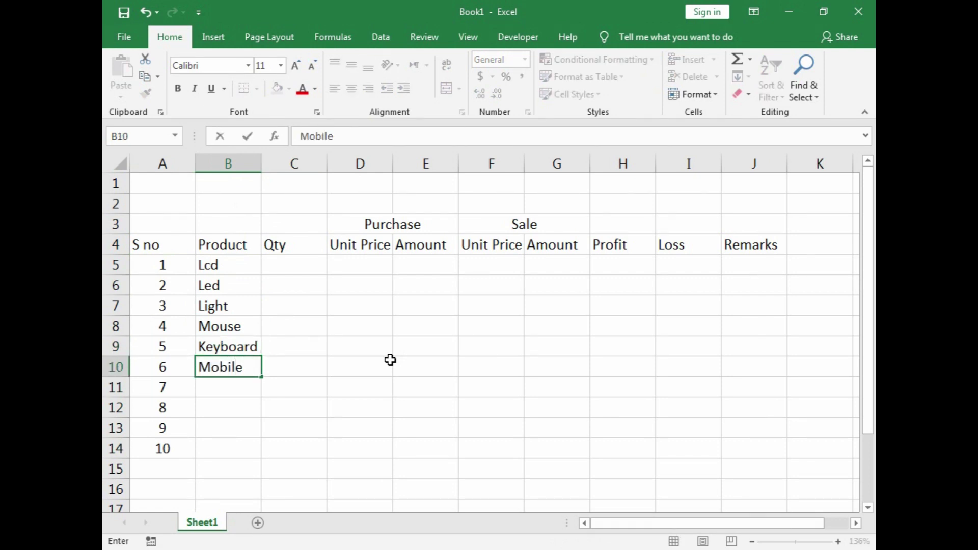
{"action": "key", "text": "Return"}
{"action": "type", "text": "CD Player"}
{"action": "key", "text": "Return"}
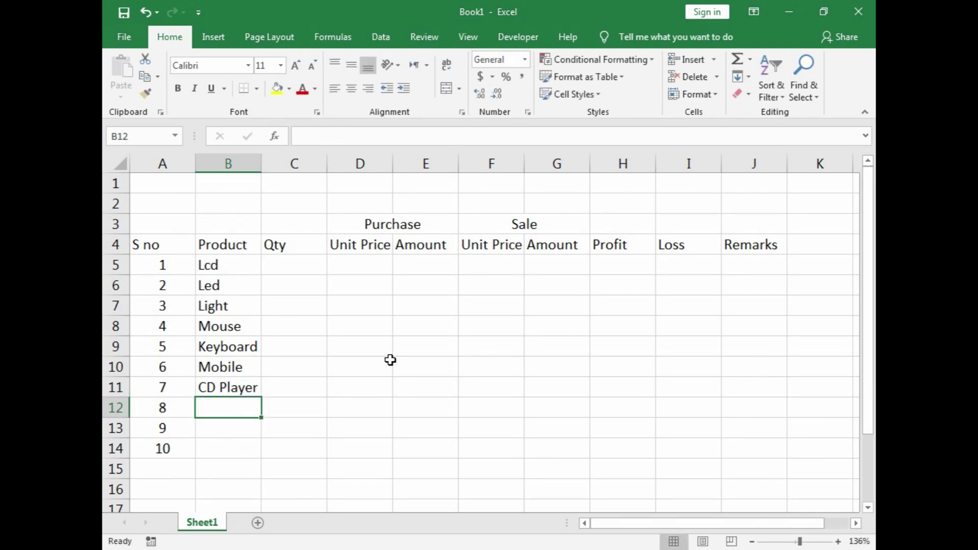
{"action": "type", "text": "Cha"}
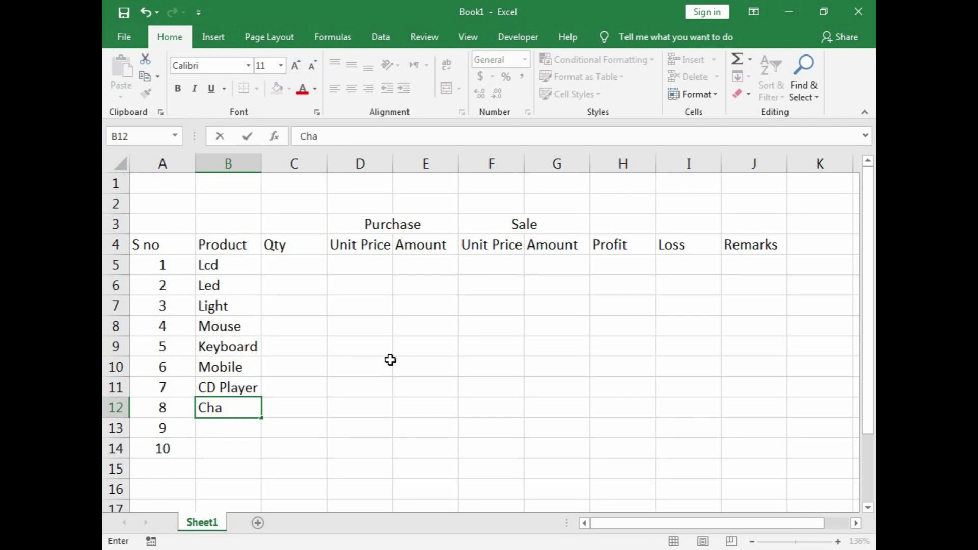
{"action": "type", "text": "rger"}
{"action": "key", "text": "Return"}
{"action": "type", "text": "Hard disk"}
{"action": "key", "text": "Return"}
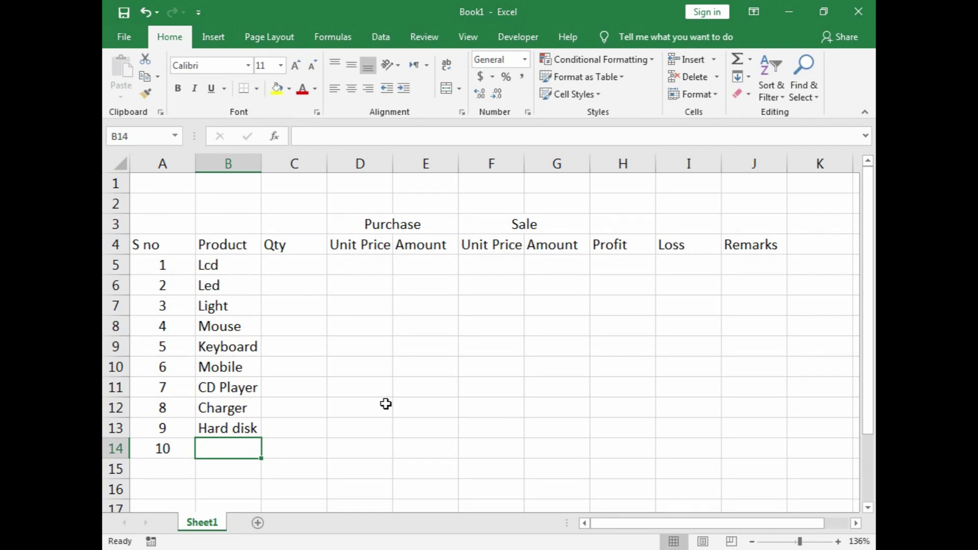
{"action": "type", "text": "Speaky"}
{"action": "key", "text": "BackSpace"}
{"action": "type", "text": "e"}
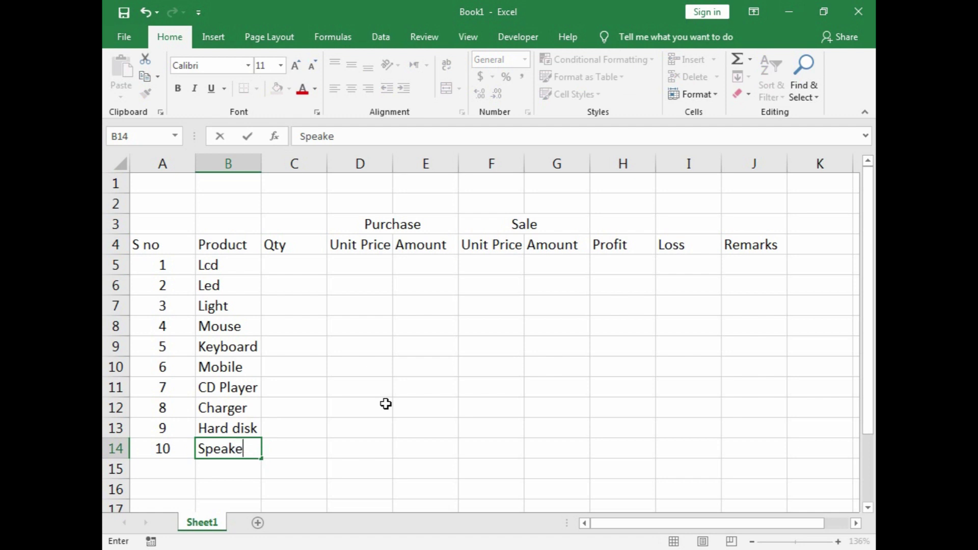
{"action": "type", "text": "r"}
{"action": "key", "text": "Tab"}
{"action": "key", "text": "Up"}
{"action": "key", "text": "Up"}
{"action": "key", "text": "Up"}
{"action": "key", "text": "Up"}
{"action": "key", "text": "Up"}
{"action": "key", "text": "Up"}
{"action": "key", "text": "Up"}
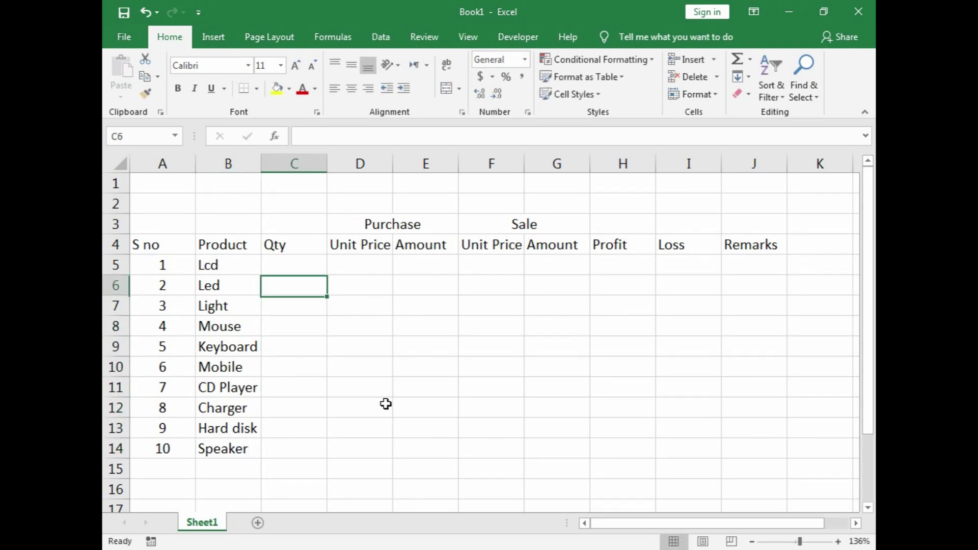
{"action": "key", "text": "Up"}
{"action": "key", "text": "Up"}
Enter quantities 10, 12, 14, 15 and 10 in C5:C9.
{"action": "type", "text": "10"}
{"action": "key", "text": "Return"}
{"action": "type", "text": "12"}
{"action": "key", "text": "Return"}
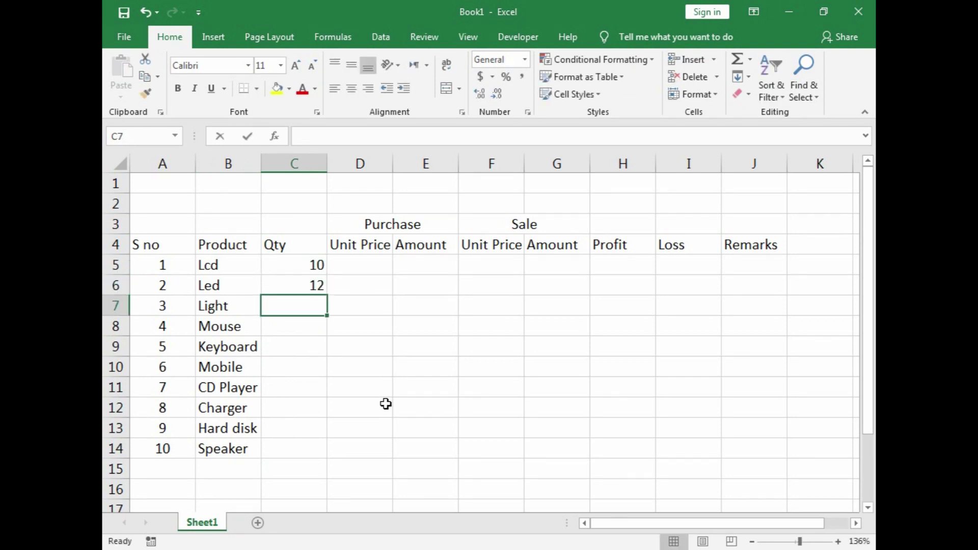
{"action": "type", "text": "14"}
{"action": "key", "text": "Return"}
{"action": "type", "text": "5"}
{"action": "key", "text": "BackSpace"}
{"action": "type", "text": "15"}
{"action": "key", "text": "Return"}
{"action": "type", "text": "10"}
{"action": "key", "text": "Return"}
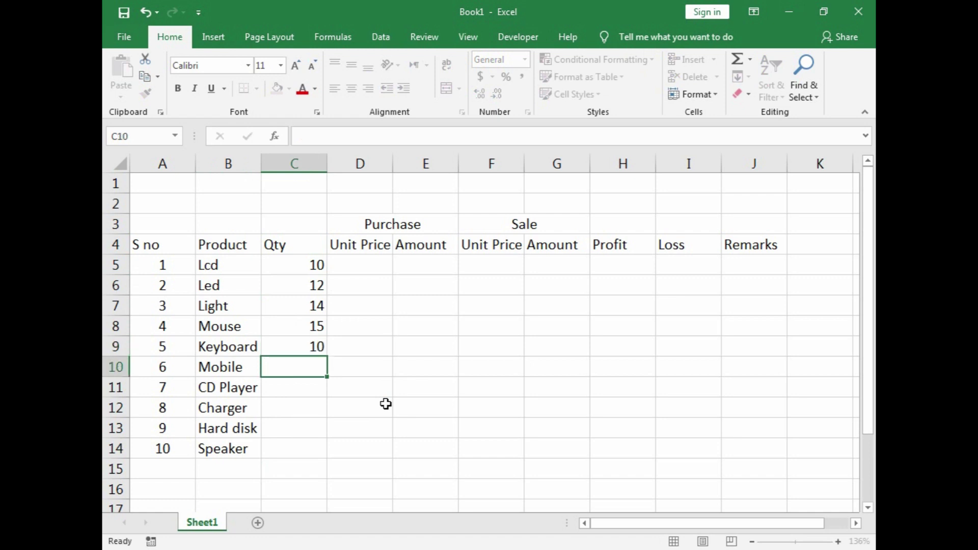
Enter quantities 5, 12, 14, 13 and 15 in C10:C14.
{"action": "type", "text": "5"}
{"action": "key", "text": "Return"}
{"action": "type", "text": "12"}
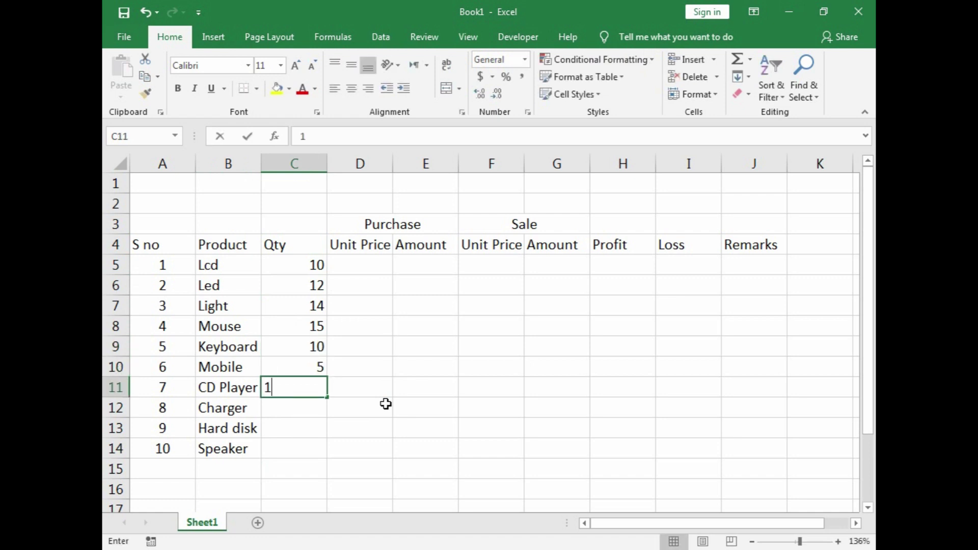
{"action": "key", "text": "Return"}
{"action": "type", "text": "114"}
{"action": "key", "text": "BackSpace"}
{"action": "key", "text": "BackSpace"}
{"action": "key", "text": "BackSpace"}
{"action": "type", "text": "14"}
{"action": "key", "text": "Return"}
{"action": "type", "text": "13"}
{"action": "key", "text": "Return"}
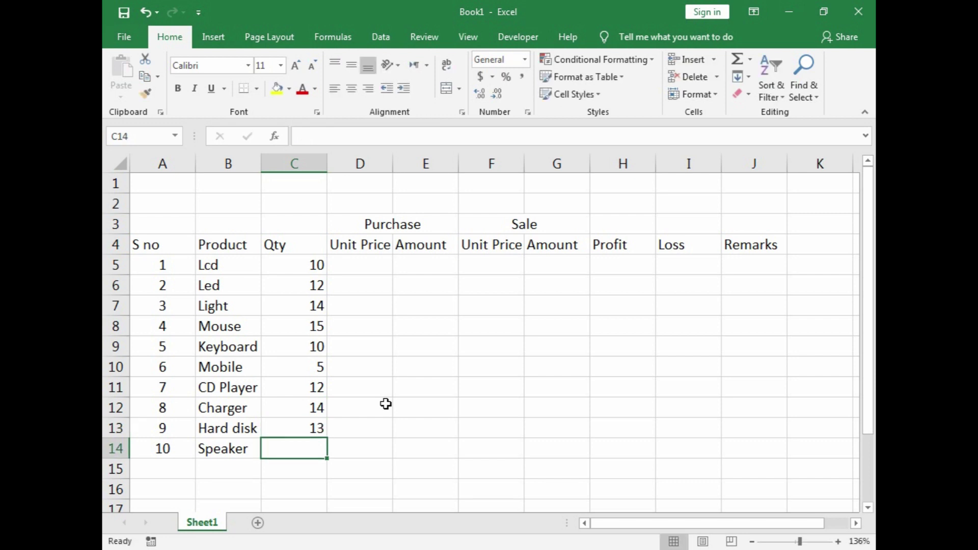
{"action": "type", "text": "15"}
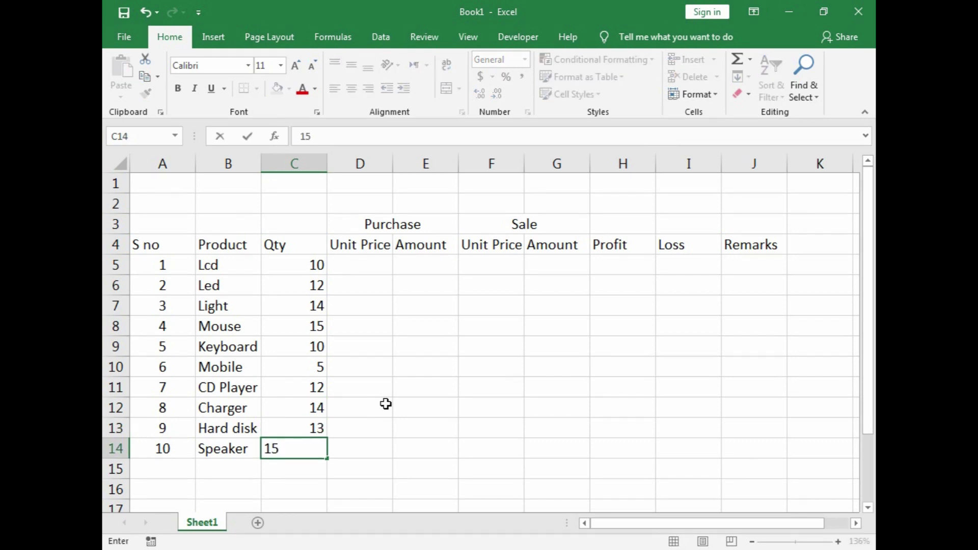
{"action": "key", "text": "Tab"}
{"action": "key", "text": "Up"}
{"action": "key", "text": "Up"}
{"action": "key", "text": "Up"}
{"action": "key", "text": "Up"}
{"action": "key", "text": "Up"}
{"action": "key", "text": "Up"}
{"action": "key", "text": "Up"}
{"action": "key", "text": "Up"}
{"action": "key", "text": "Up"}
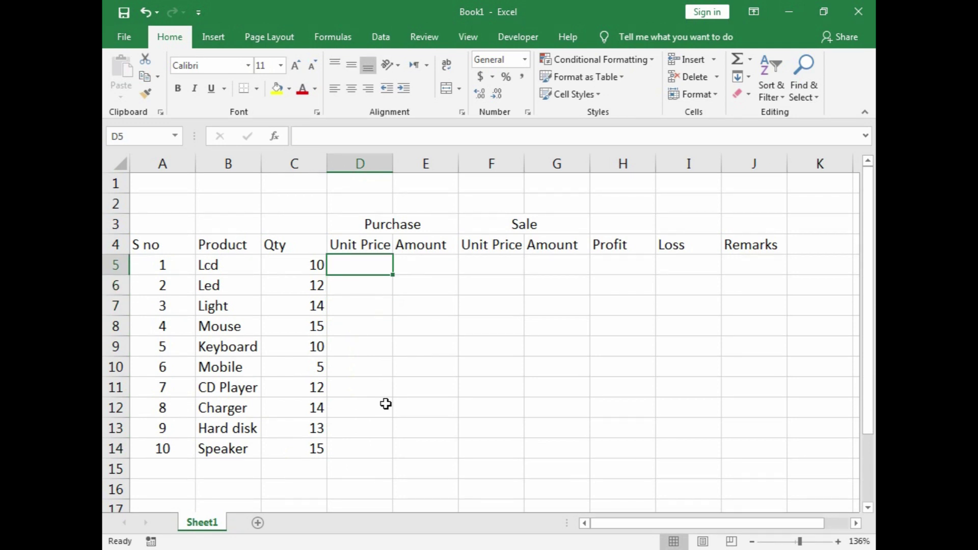
Enter purchase unit prices 3200, 3500, 500, 200 and 300 in D5:D9.
{"action": "type", "text": "3200"}
{"action": "key", "text": "Return"}
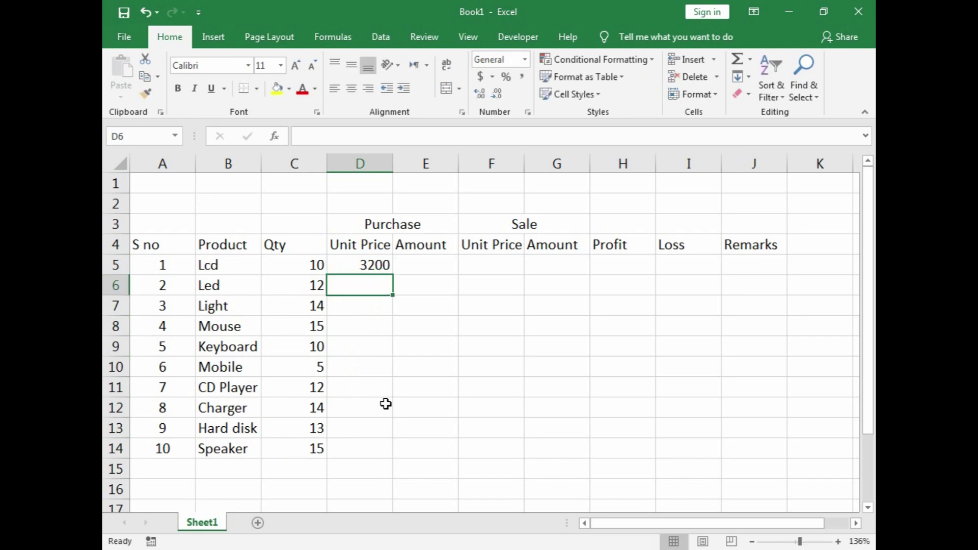
{"action": "type", "text": "3500"}
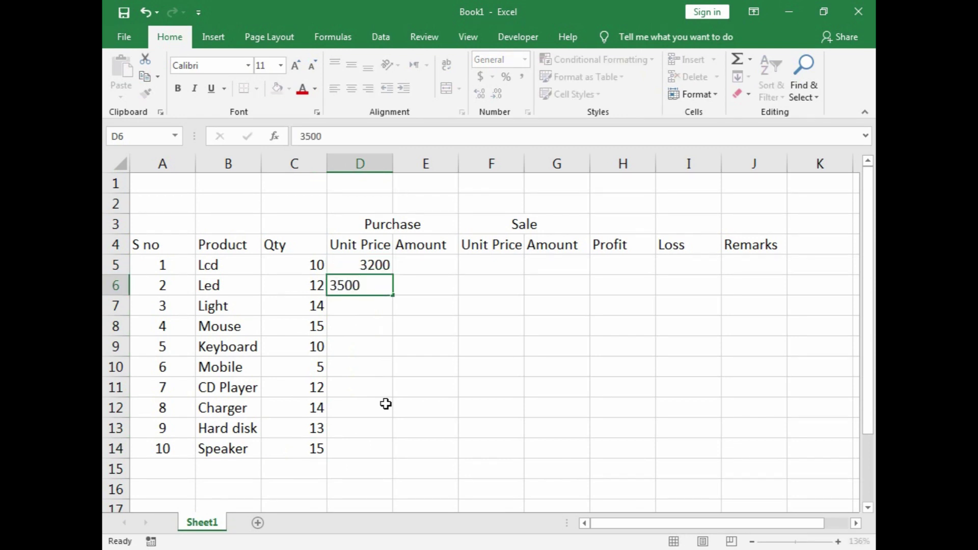
{"action": "key", "text": "Return"}
{"action": "type", "text": "5"}
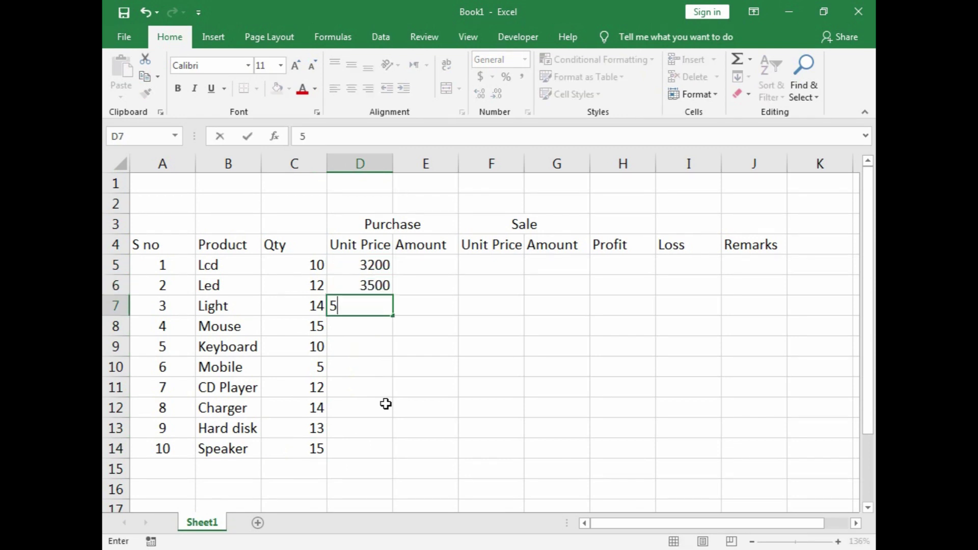
{"action": "type", "text": "00"}
{"action": "key", "text": "Return"}
{"action": "type", "text": "200"}
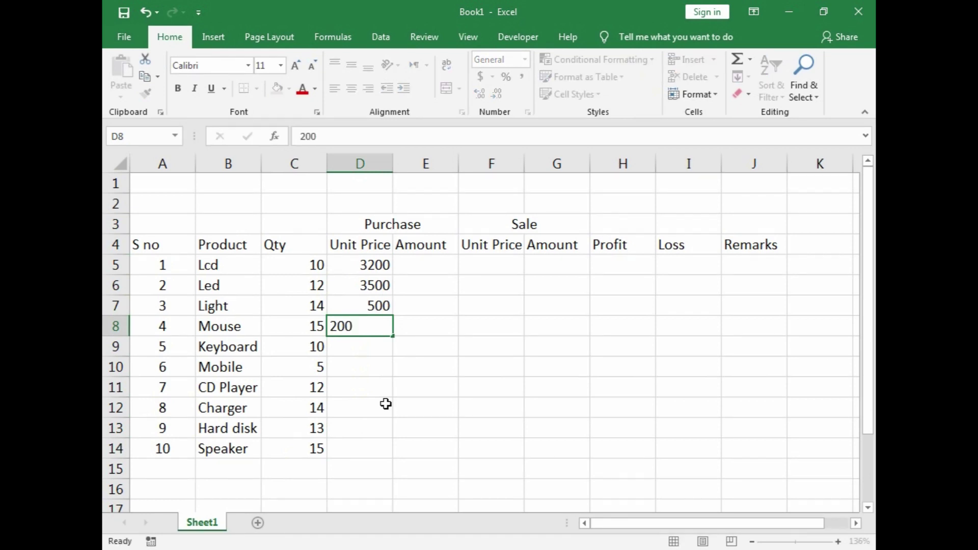
{"action": "key", "text": "Return"}
{"action": "type", "text": "30"}
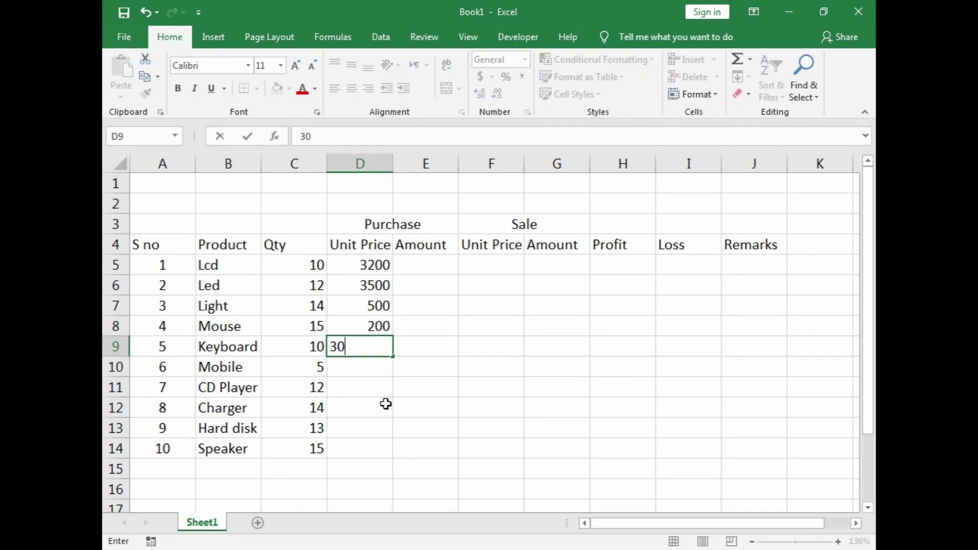
{"action": "type", "text": "0"}
{"action": "key", "text": "Return"}
Enter purchase unit prices 5000, 4500, 200, 700 and 2500 in D10:D14.
{"action": "type", "text": "5000"}
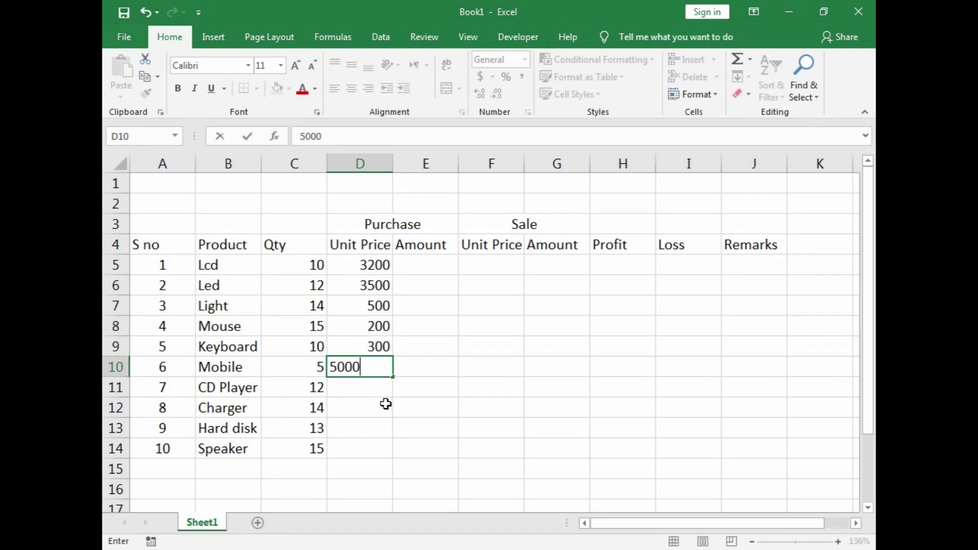
{"action": "key", "text": "Return"}
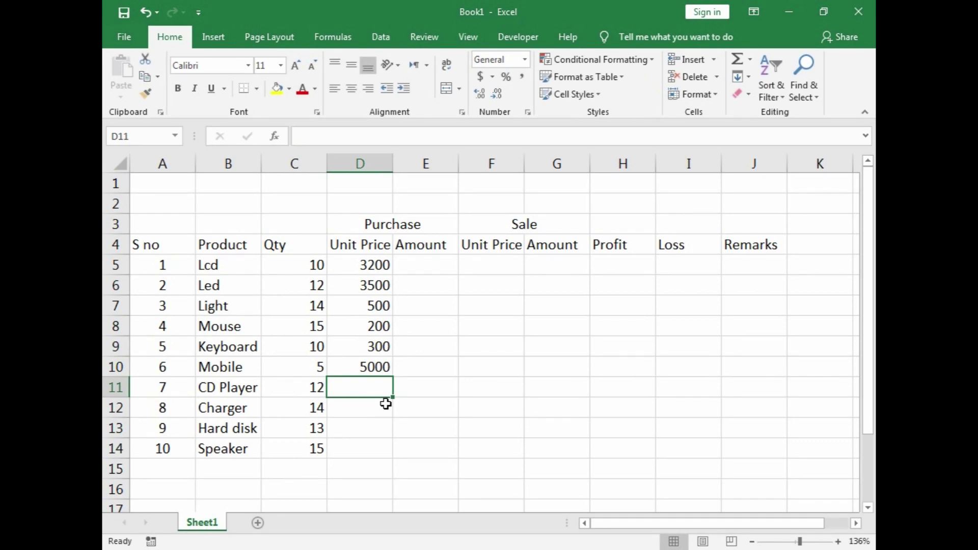
{"action": "type", "text": "4500"}
{"action": "key", "text": "Return"}
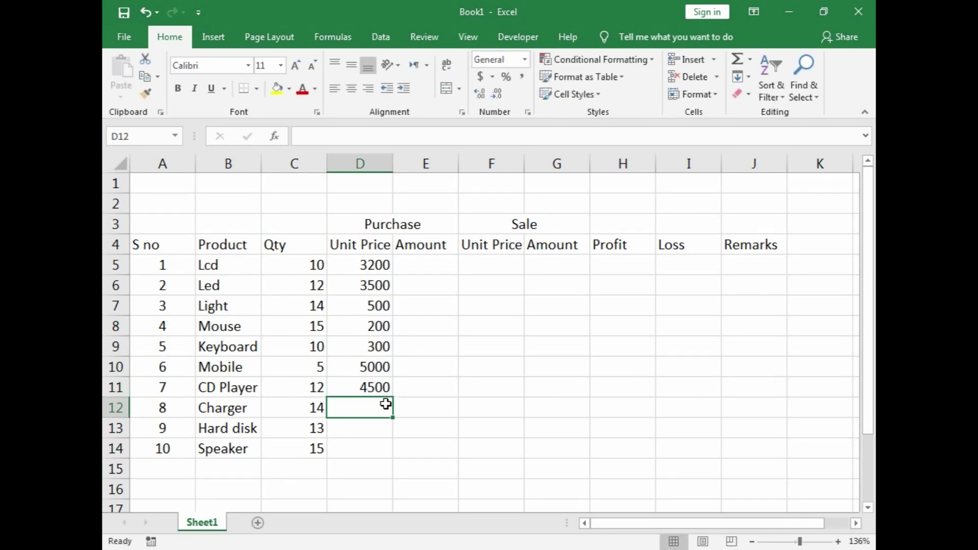
{"action": "type", "text": "200"}
{"action": "key", "text": "Return"}
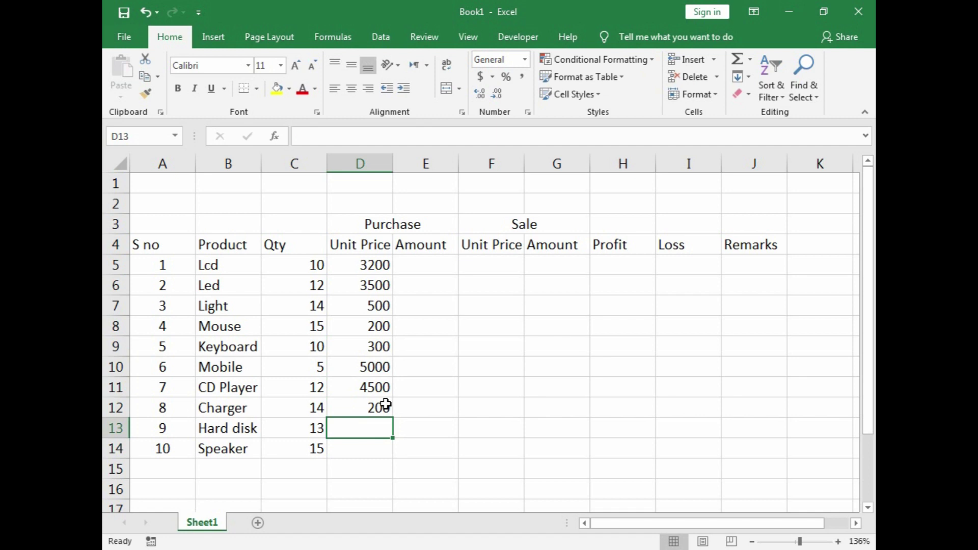
{"action": "type", "text": "700"}
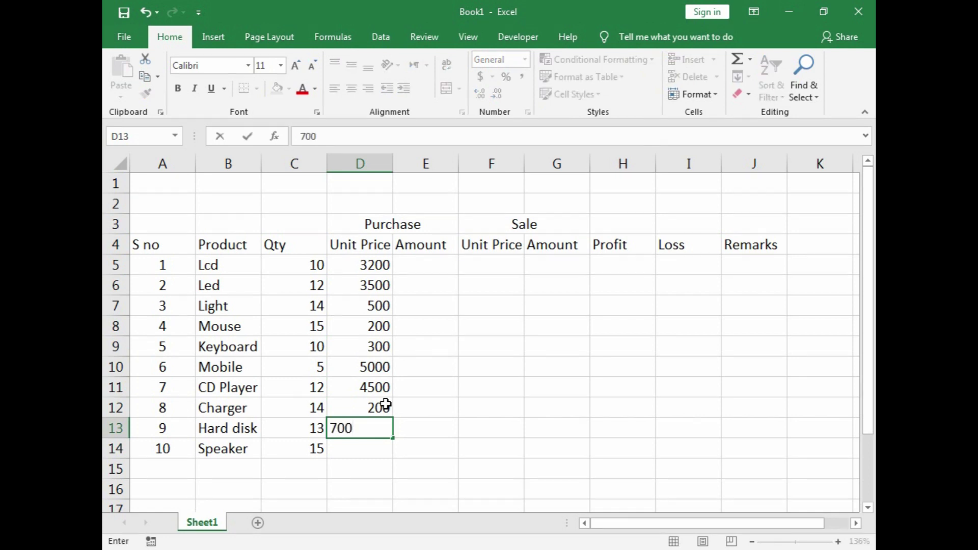
{"action": "key", "text": "Return"}
{"action": "type", "text": "225"}
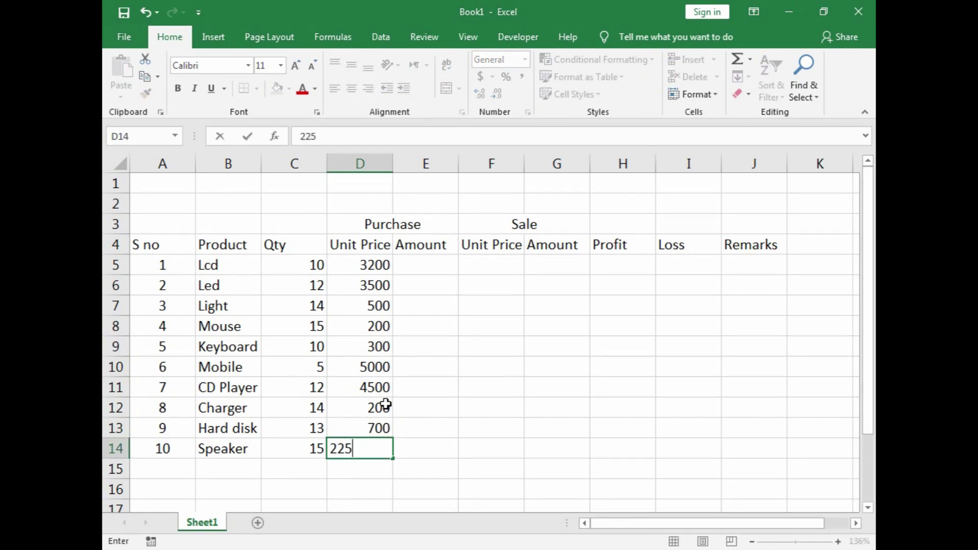
{"action": "key", "text": "BackSpace"}
{"action": "key", "text": "BackSpace"}
{"action": "type", "text": "500"}
{"action": "key", "text": "Right"}
{"action": "key", "text": "Up"}
{"action": "key", "text": "Up"}
{"action": "key", "text": "Up"}
{"action": "key", "text": "Up"}
{"action": "key", "text": "Up"}
{"action": "key", "text": "Up"}
{"action": "key", "text": "Up"}
{"action": "key", "text": "Down"}
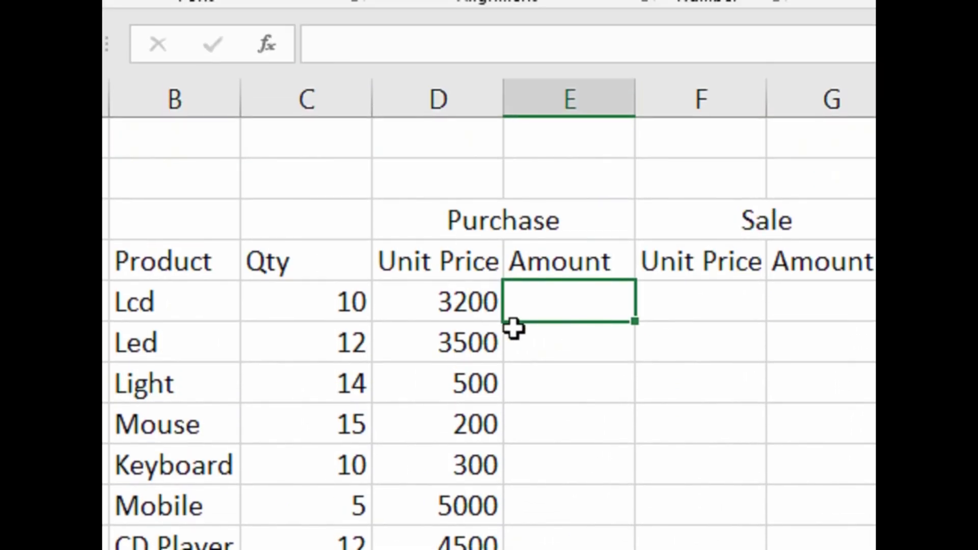
Enter =(C5*D5) in E5 so Lcd's Purchase Amount shows 32000.
{"action": "type", "text": "="}
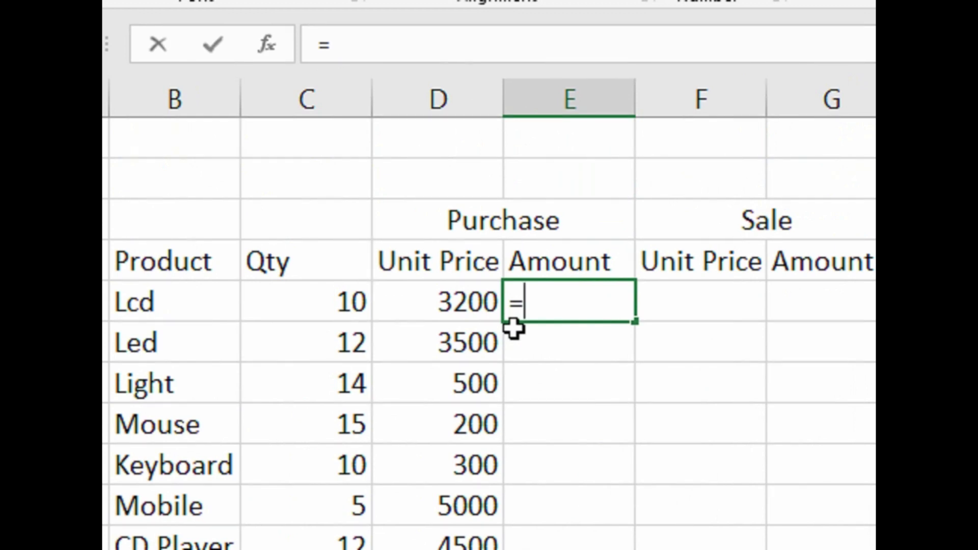
{"action": "key", "text": "Left"}
{"action": "key", "text": "Left"}
{"action": "key", "text": "BackSpace"}
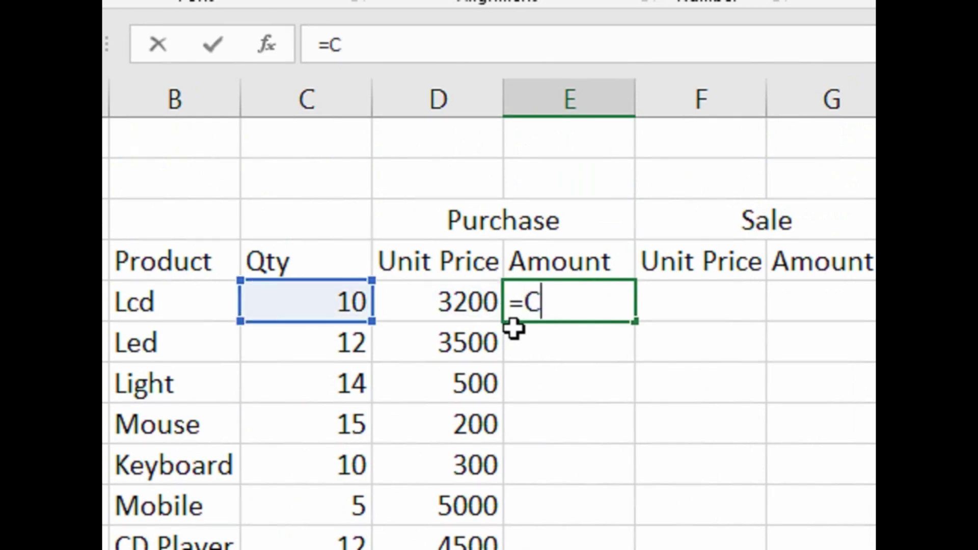
{"action": "key", "text": "BackSpace"}
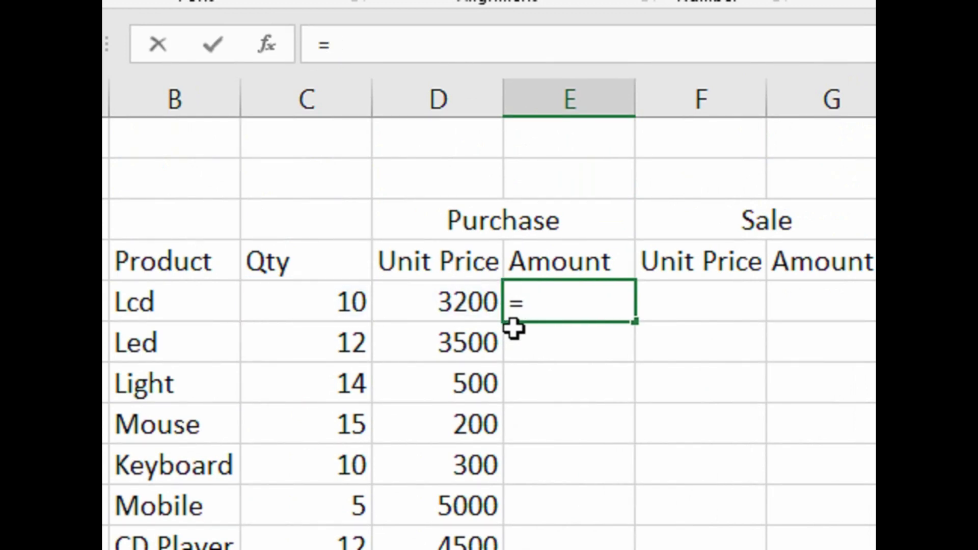
{"action": "type", "text": "("}
{"action": "key", "text": "Left"}
{"action": "key", "text": "Left"}
{"action": "type", "text": "*"}
{"action": "key", "text": "Left"}
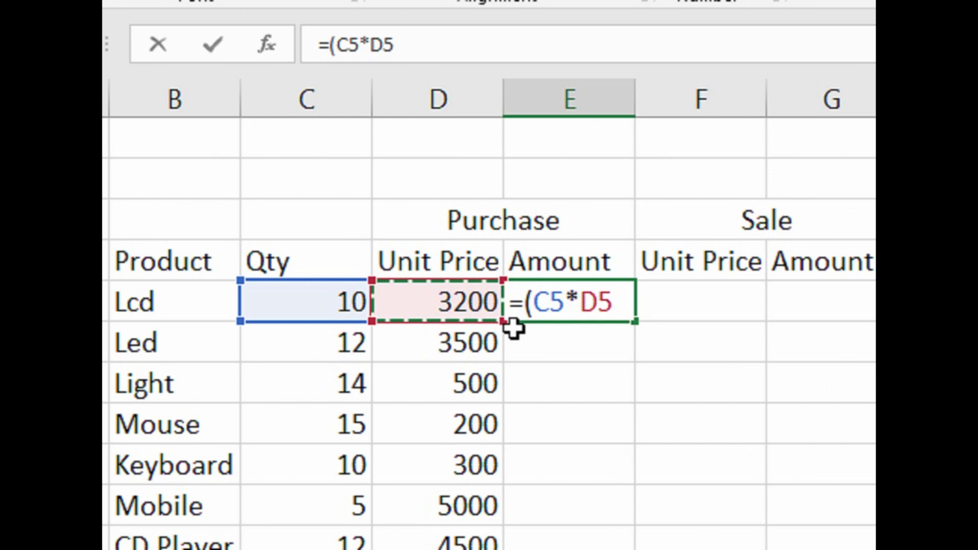
{"action": "type", "text": ")"}
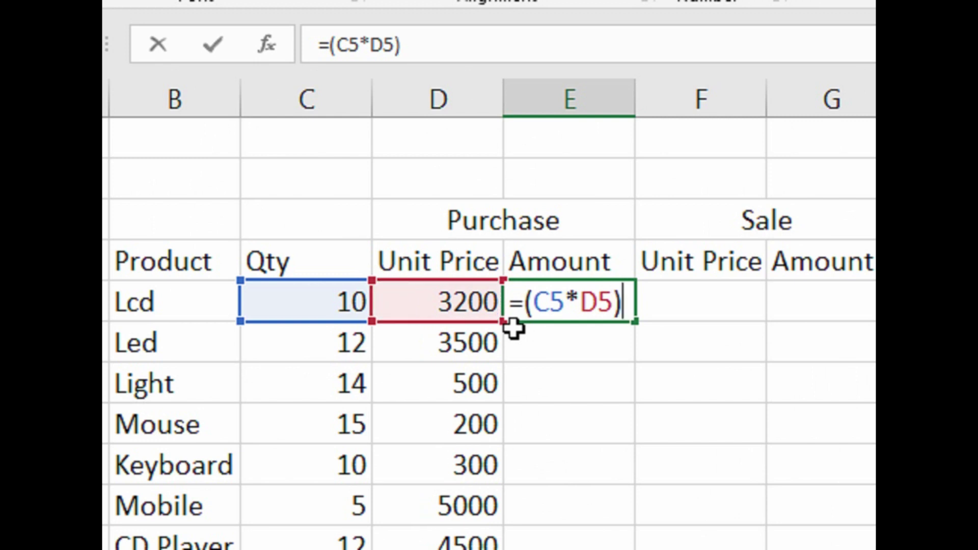
{"action": "key", "text": "Return"}
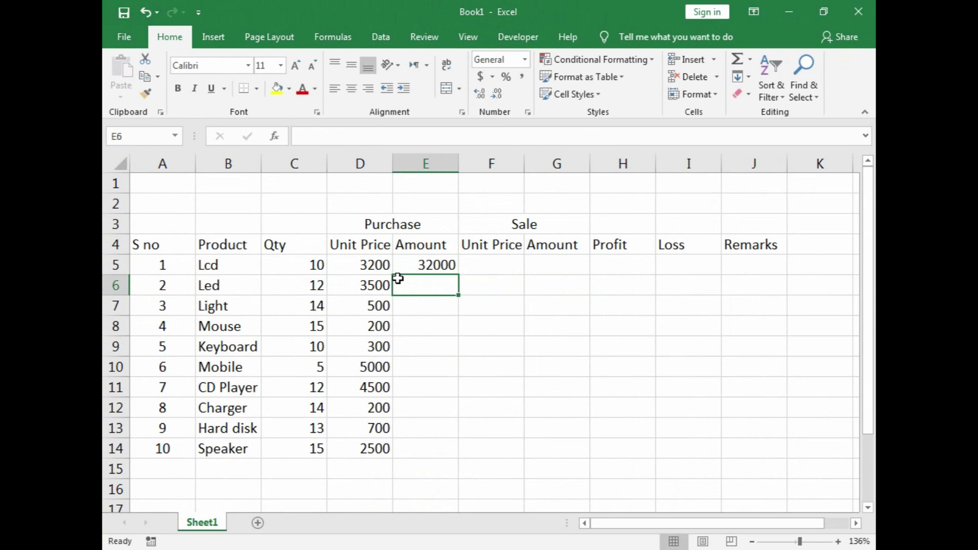
{"action": "key", "text": "Up"}
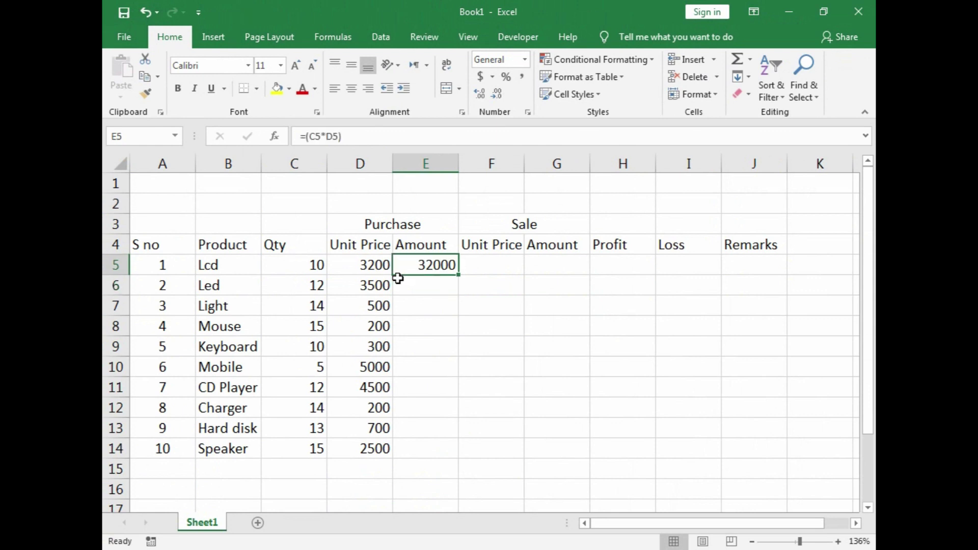
{"action": "key", "text": "F2"}
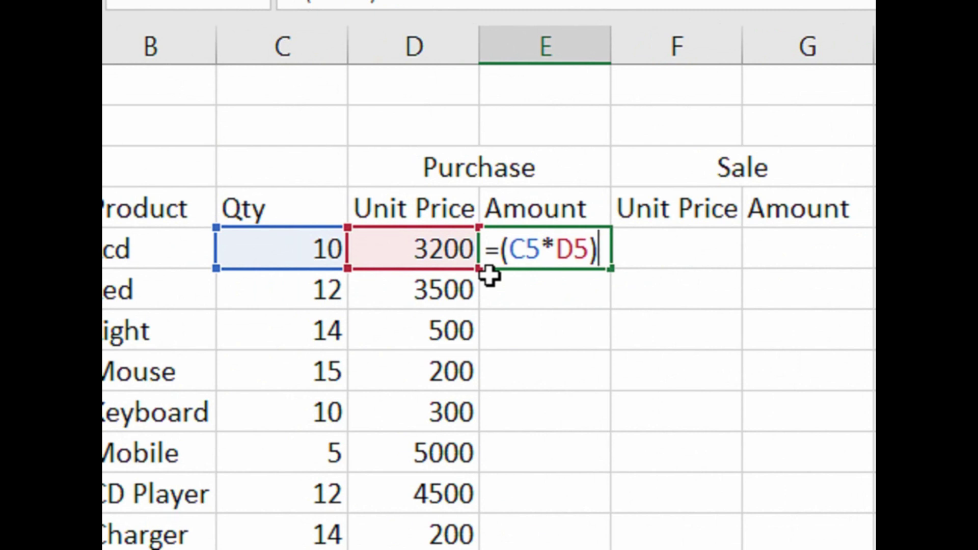
{"action": "key", "text": "Return"}
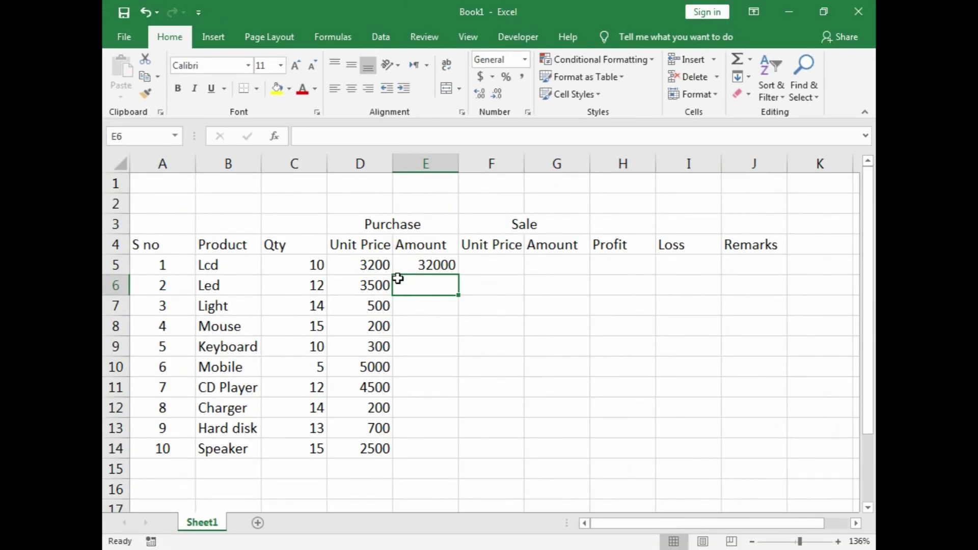
Enter =(C6*D6) in E6 so Led's Purchase Amount shows 42000.
{"action": "type", "text": "="}
{"action": "key", "text": "Left"}
{"action": "key", "text": "Left"}
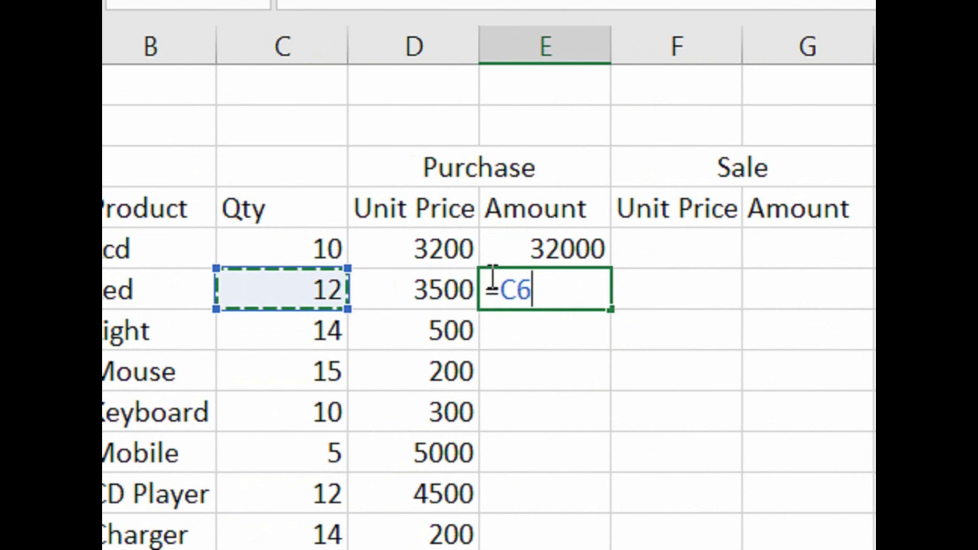
{"action": "key", "text": "BackSpace"}
{"action": "key", "text": "BackSpace"}
{"action": "type", "text": "("}
{"action": "key", "text": "Left"}
{"action": "key", "text": "Left"}
{"action": "type", "text": "*"}
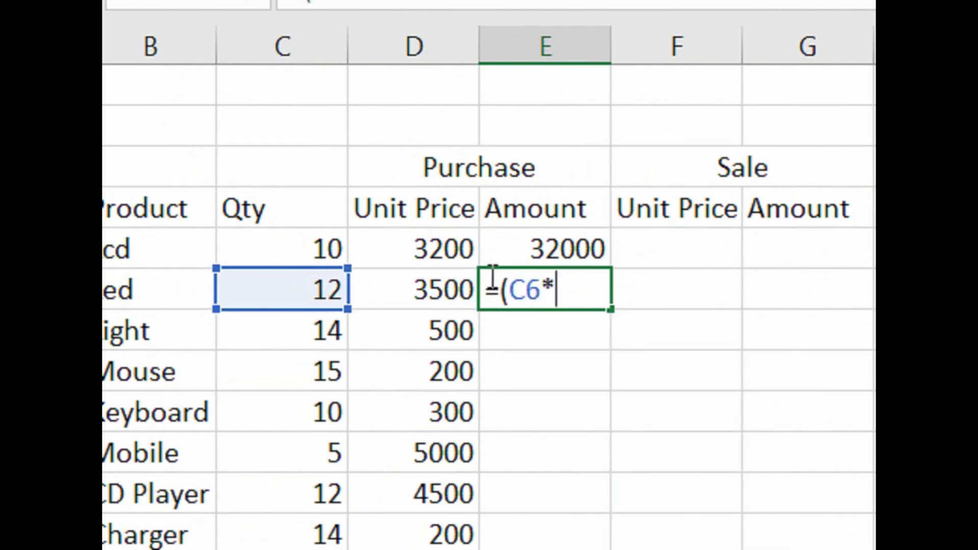
{"action": "key", "text": "Left"}
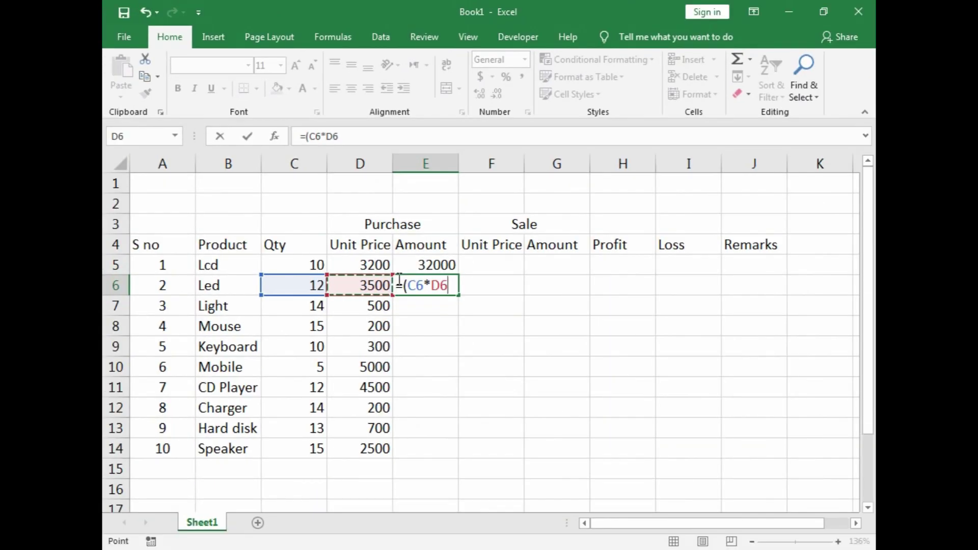
{"action": "type", "text": ")"}
{"action": "key", "text": "Return"}
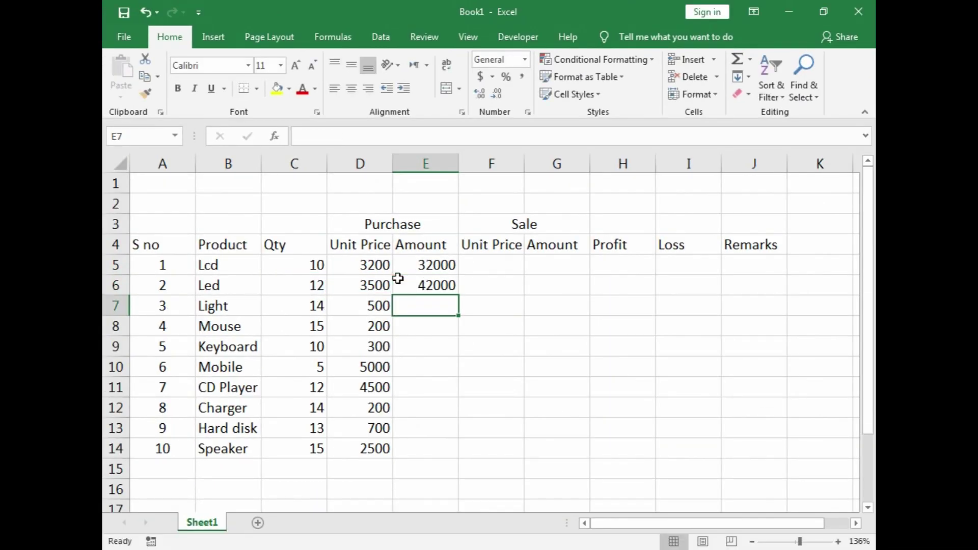
{"action": "left_click", "coordinate": [398, 278]}
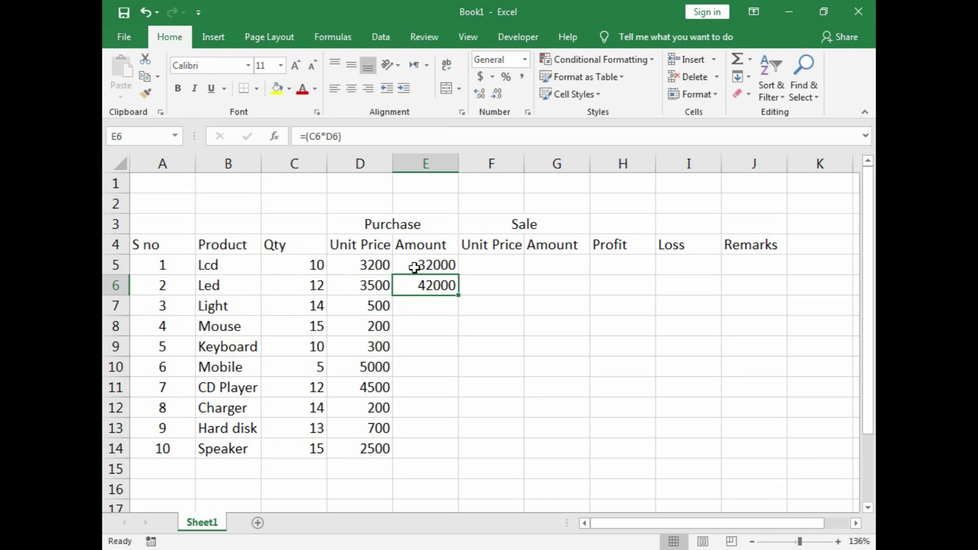
Fill the E5:E6 Purchase Amount formulas down through E14.
{"action": "left_click", "coordinate": [414, 269]}
{"action": "left_click_drag", "start_coordinate": [414, 270], "coordinate": [424, 282]}
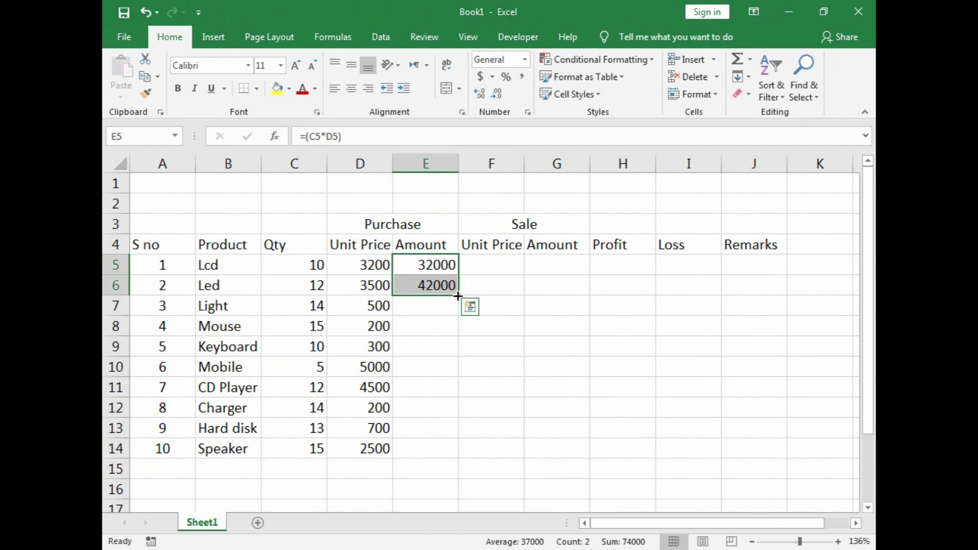
{"action": "left_click_drag", "start_coordinate": [457, 295], "coordinate": [457, 451]}
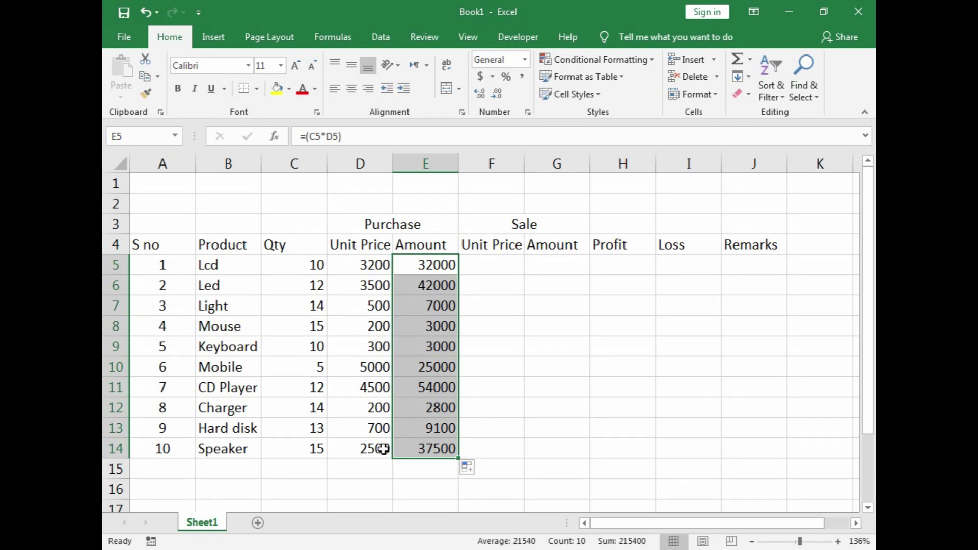
{"action": "key", "text": "Right"}
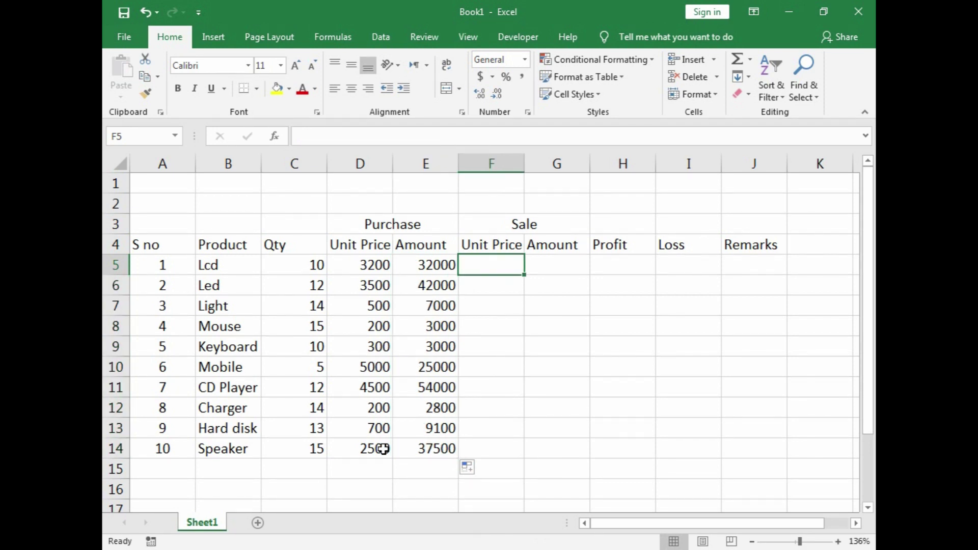
Enter sale unit prices 3500, 4000, 800, 250 and 350 in F5:F9.
{"action": "type", "text": "325"}
{"action": "key", "text": "BackSpace"}
{"action": "key", "text": "BackSpace"}
{"action": "type", "text": "500"}
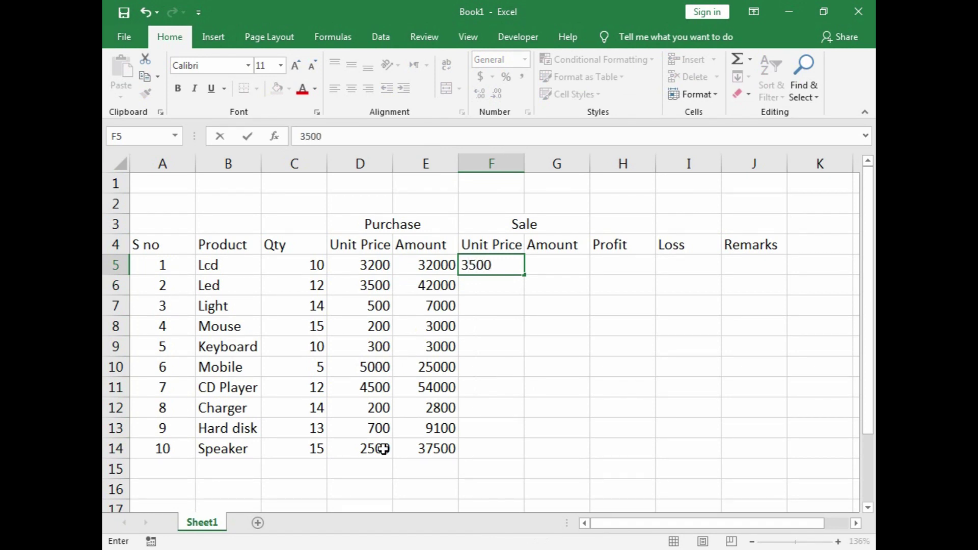
{"action": "key", "text": "Return"}
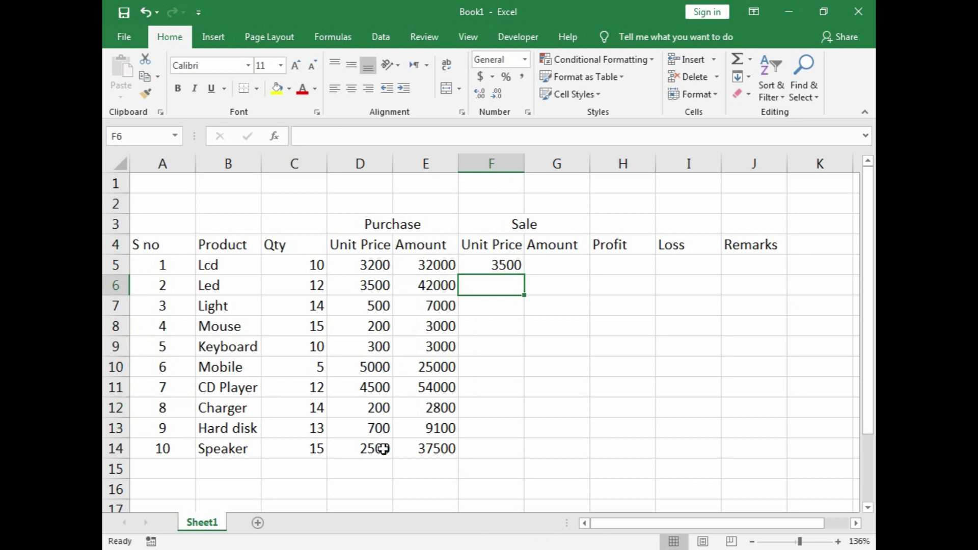
{"action": "type", "text": "4000"}
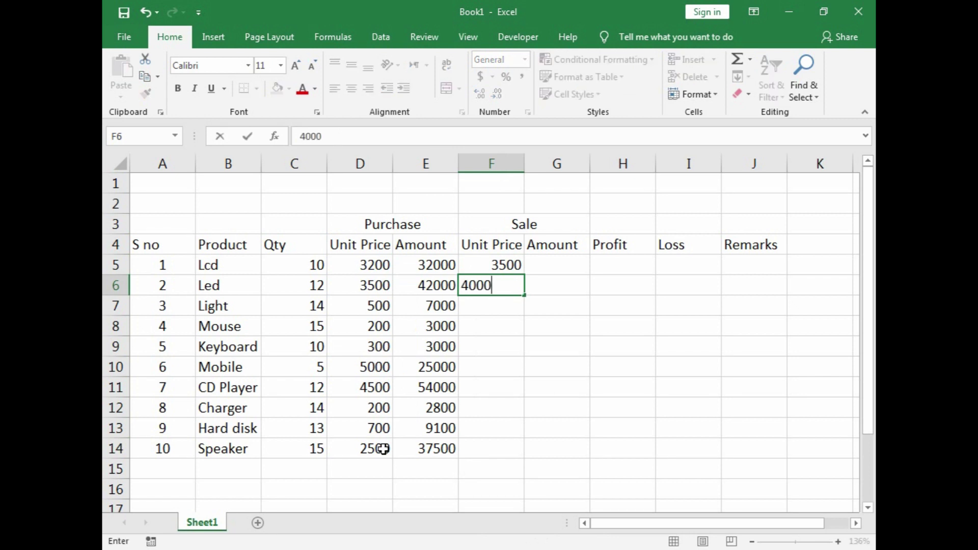
{"action": "key", "text": "Return"}
{"action": "type", "text": "800"}
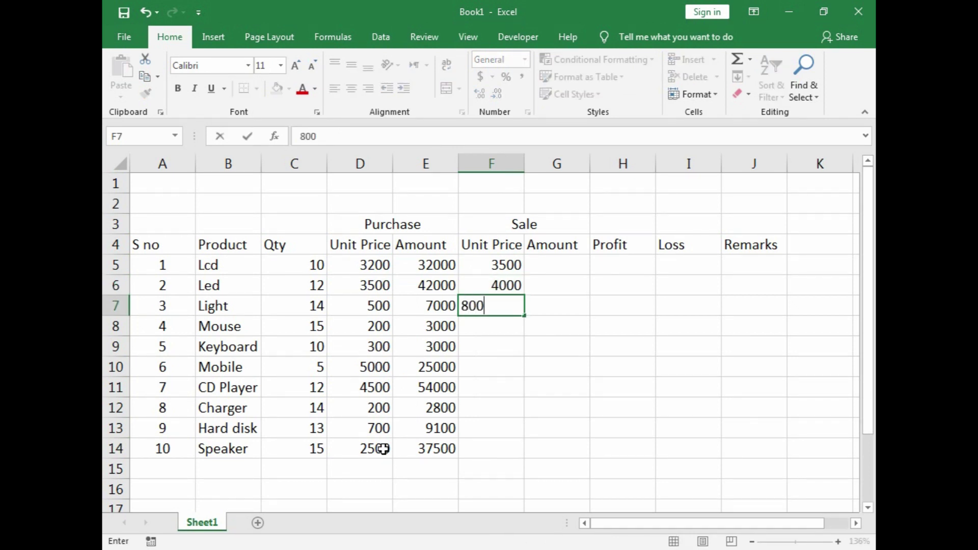
{"action": "key", "text": "Return"}
{"action": "type", "text": "250"}
{"action": "key", "text": "Return"}
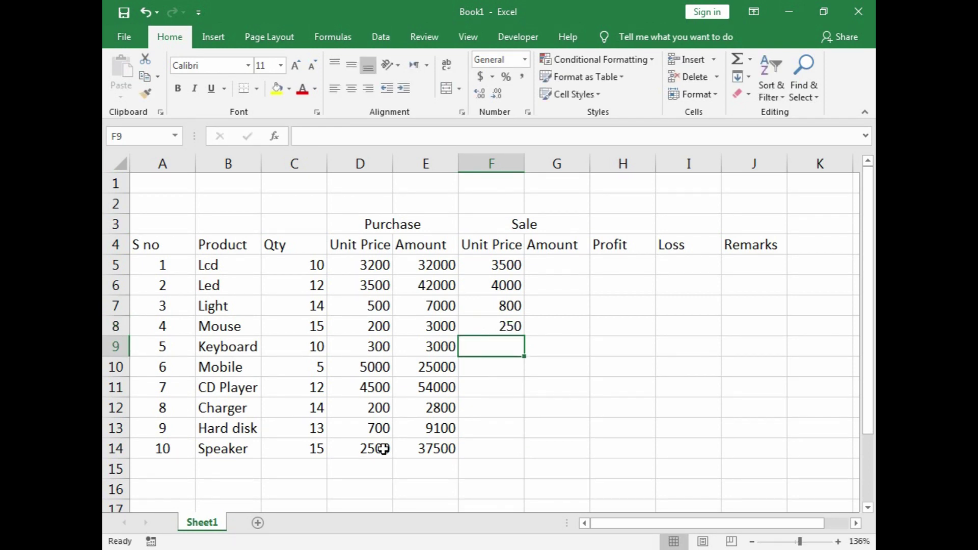
{"action": "type", "text": "350"}
{"action": "key", "text": "Return"}
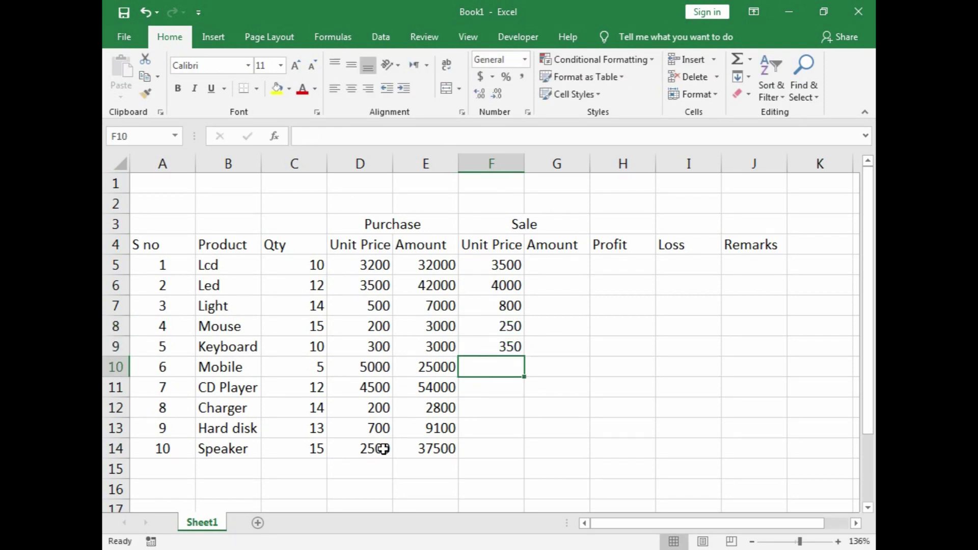
Enter sale unit prices 5100, 5000, 250, 1000 and 3000 in F10:F14.
{"action": "type", "text": "5100"}
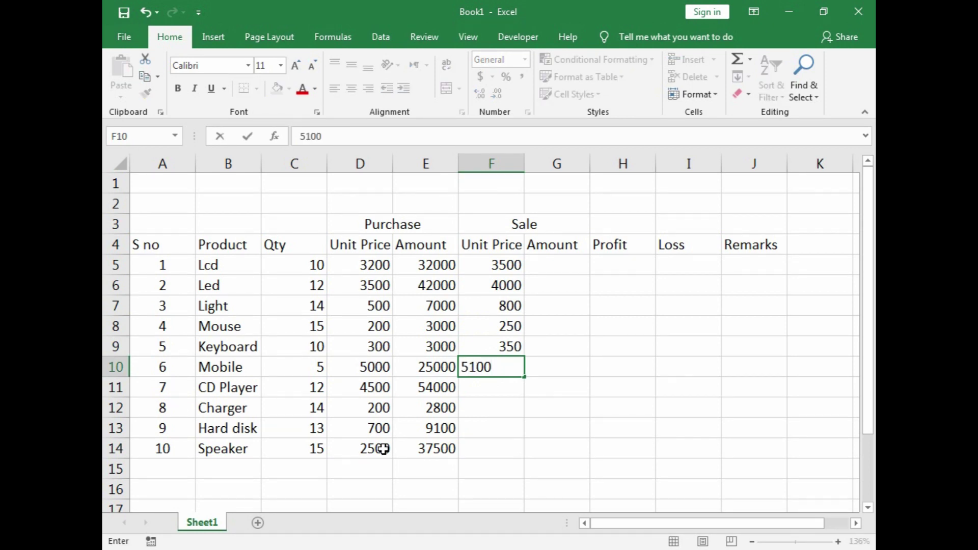
{"action": "key", "text": "Return"}
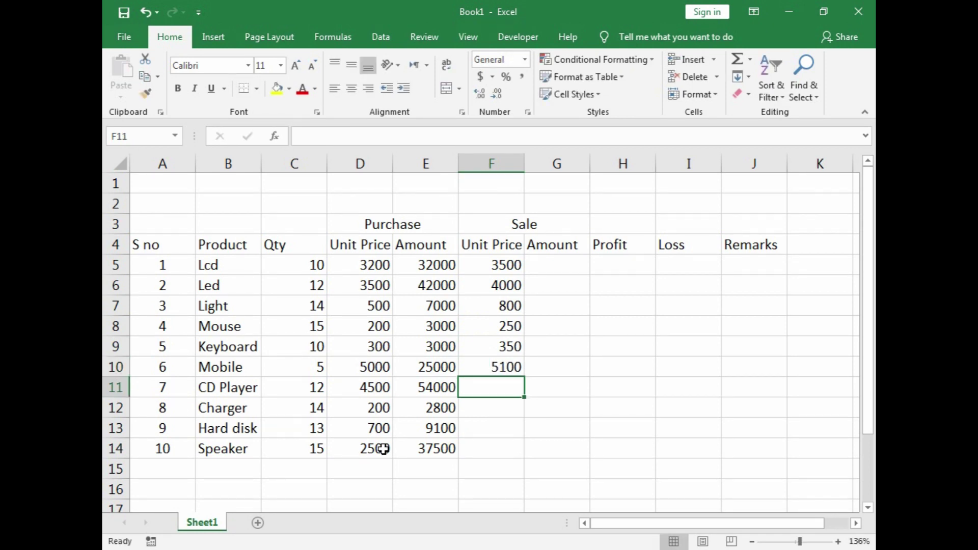
{"action": "type", "text": "5000"}
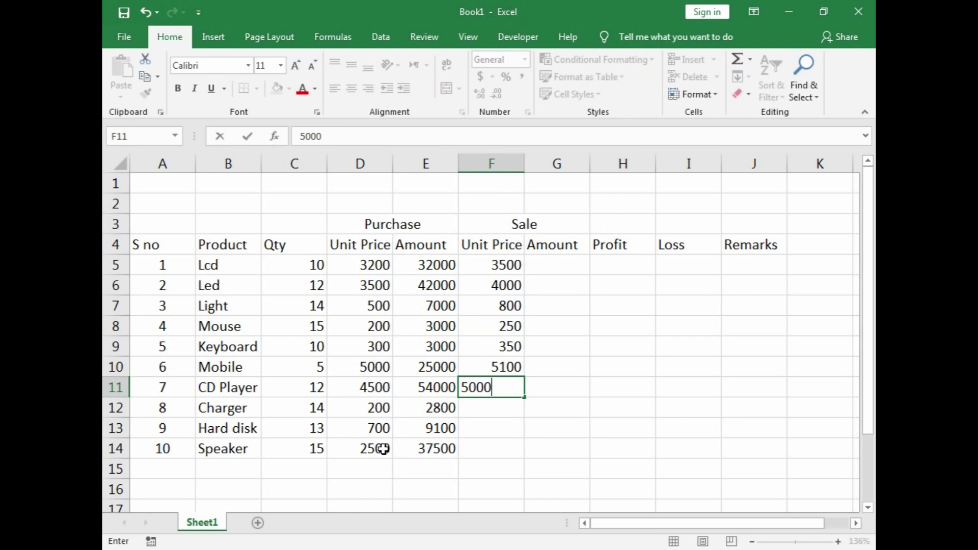
{"action": "key", "text": "Return"}
{"action": "type", "text": "250"}
{"action": "key", "text": "Return"}
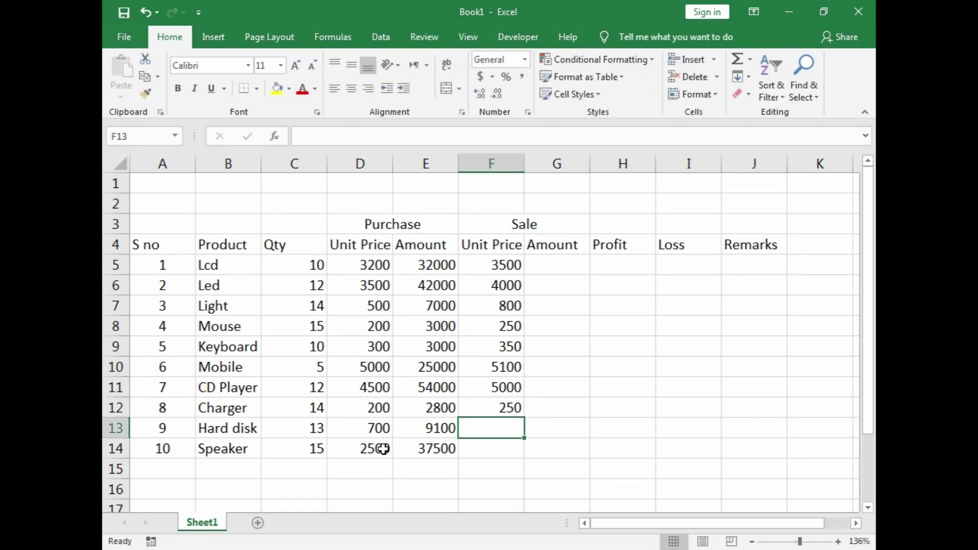
{"action": "type", "text": "1000"}
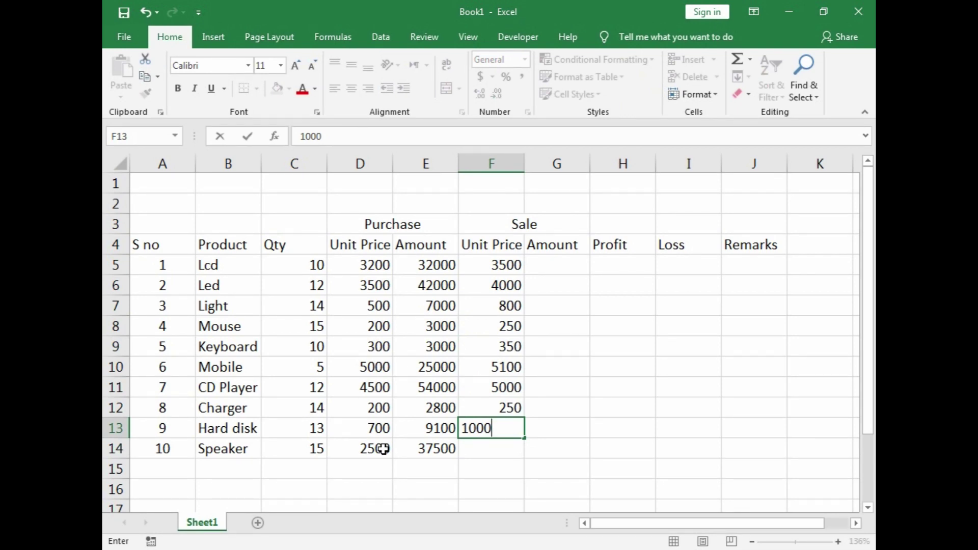
{"action": "key", "text": "Return"}
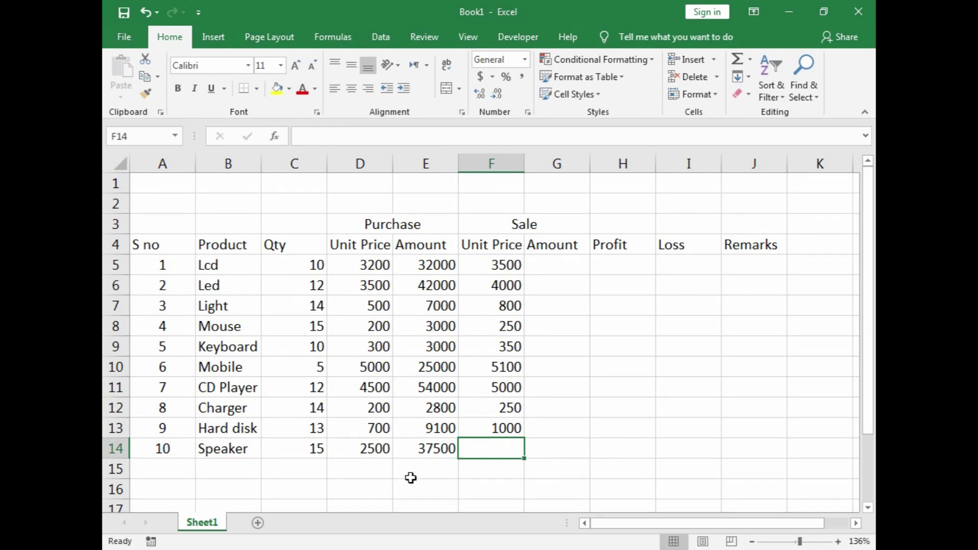
{"action": "type", "text": "3000"}
{"action": "key", "text": "Tab"}
{"action": "key", "text": "Up"}
{"action": "key", "text": "Up"}
{"action": "key", "text": "Up"}
{"action": "key", "text": "Up"}
{"action": "key", "text": "Up"}
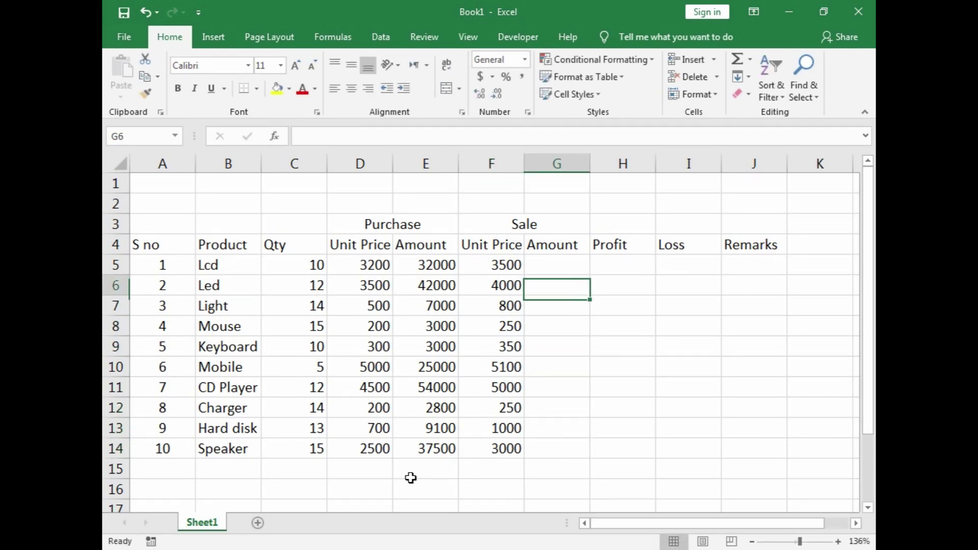
{"action": "key", "text": "Up"}
{"action": "key", "text": "Up"}
Enter =(F5*C5) in G5 to calculate Lcd's Sale Amount.
{"action": "type", "text": "="}
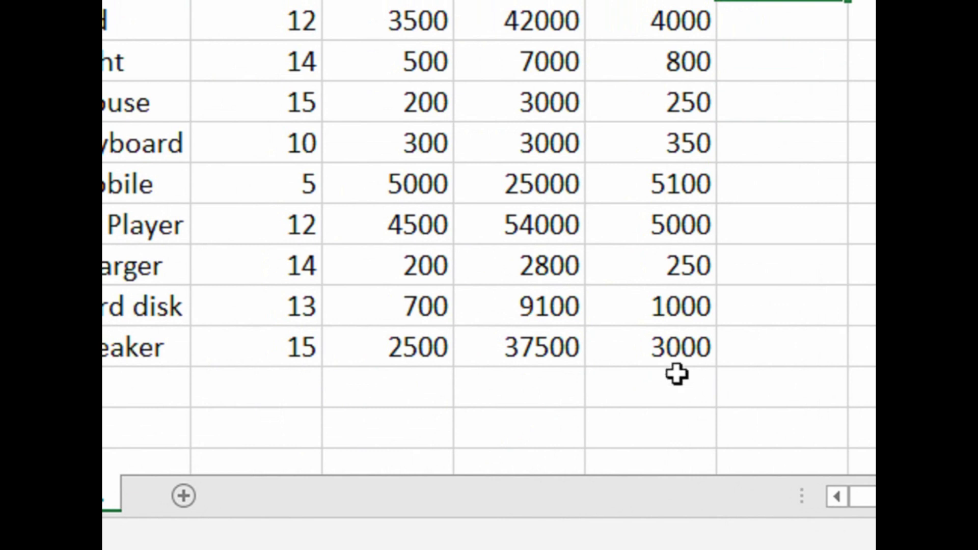
{"action": "type", "text": "("}
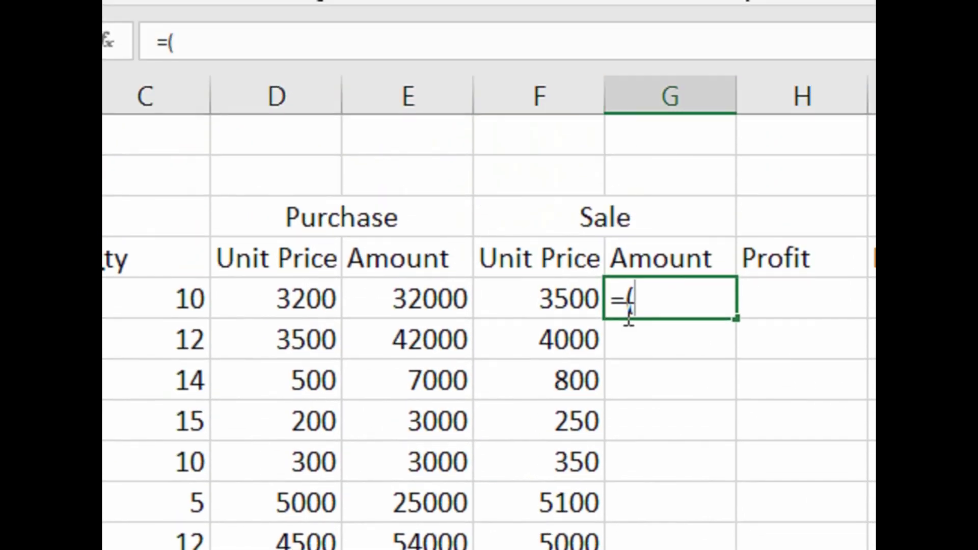
{"action": "key", "text": "Left"}
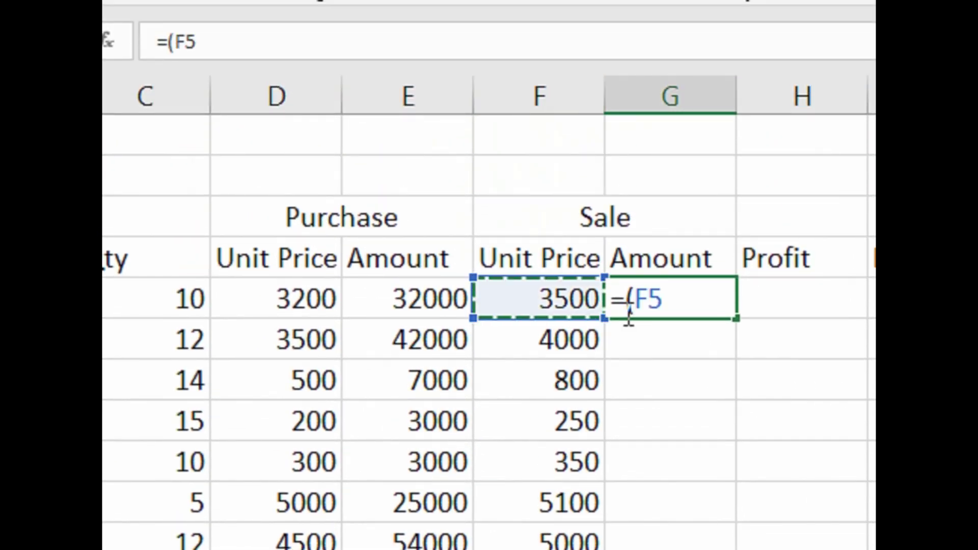
{"action": "key", "text": "Left"}
{"action": "key", "text": "Right"}
{"action": "type", "text": "*"}
{"action": "key", "text": "Left"}
{"action": "key", "text": "Left"}
{"action": "key", "text": "Left"}
{"action": "key", "text": "Left"}
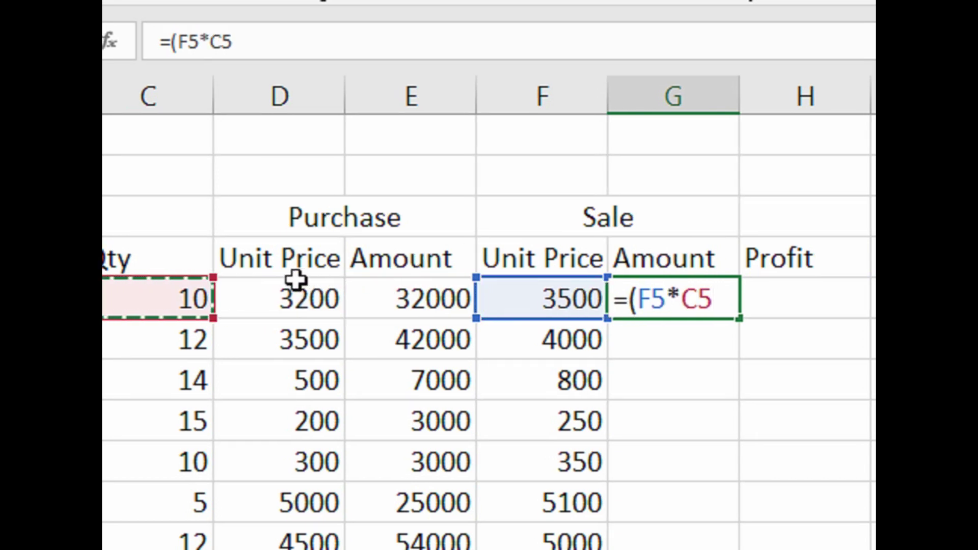
{"action": "type", "text": ")"}
{"action": "key", "text": "Return"}
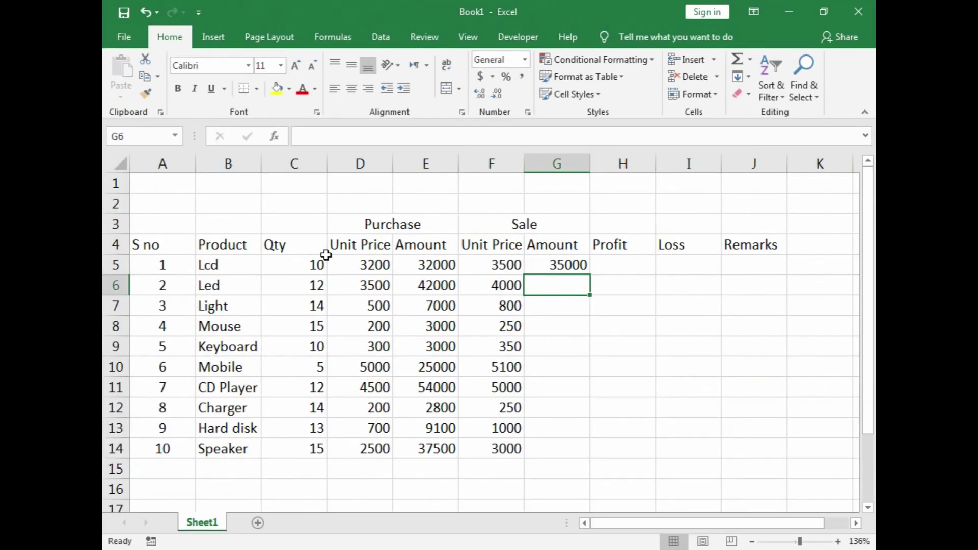
Enter the Led sale amount formula in G6, then fill G5:G6 down to G14.
{"action": "type", "text": "=("}
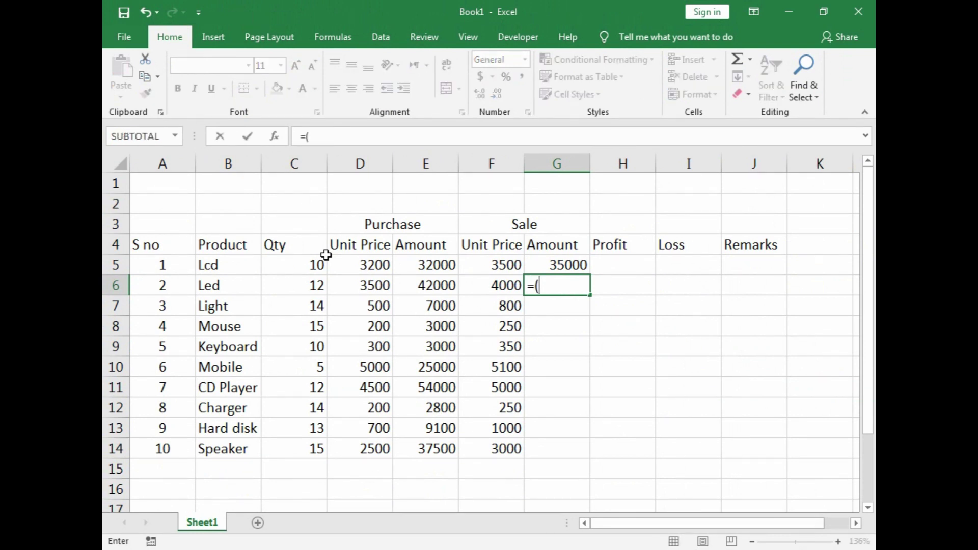
{"action": "key", "text": "Left"}
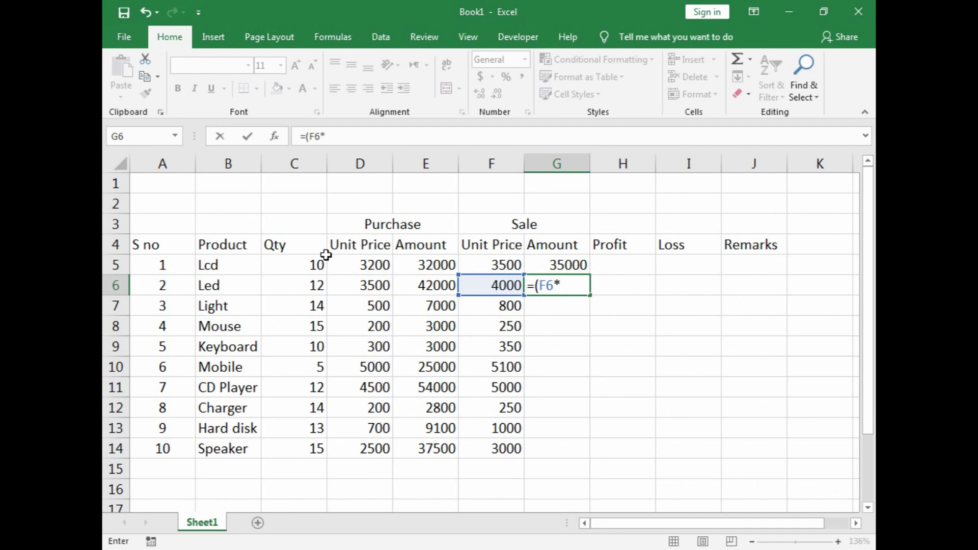
{"action": "key", "text": "Left"}
{"action": "key", "text": "Left"}
{"action": "key", "text": "Left"}
{"action": "key", "text": "Left"}
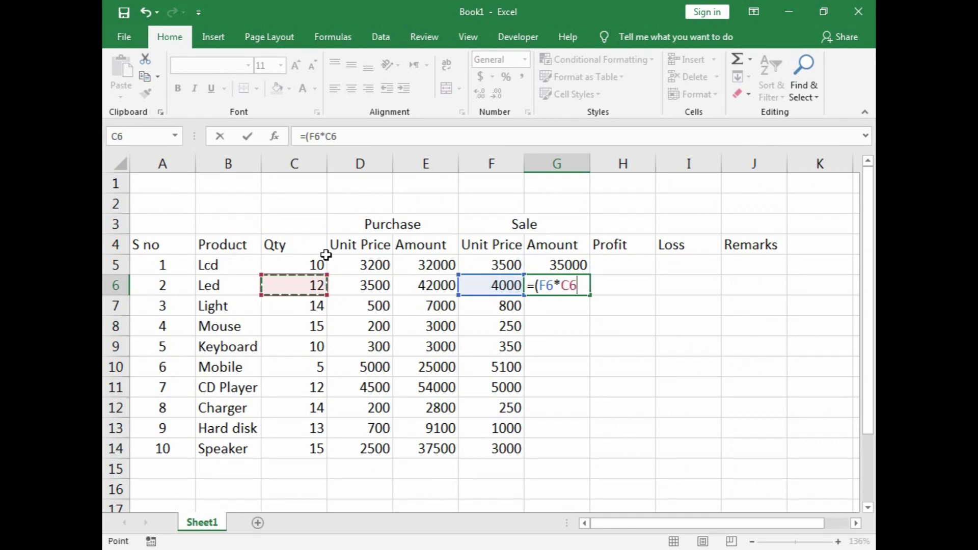
{"action": "type", "text": ")"}
{"action": "key", "text": "Return"}
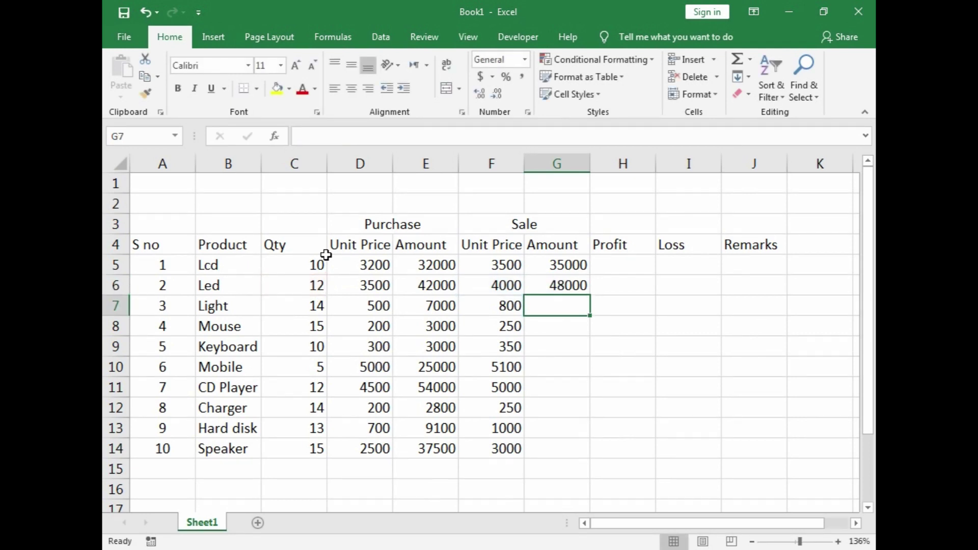
{"action": "left_click_drag", "start_coordinate": [535, 264], "coordinate": [536, 278]}
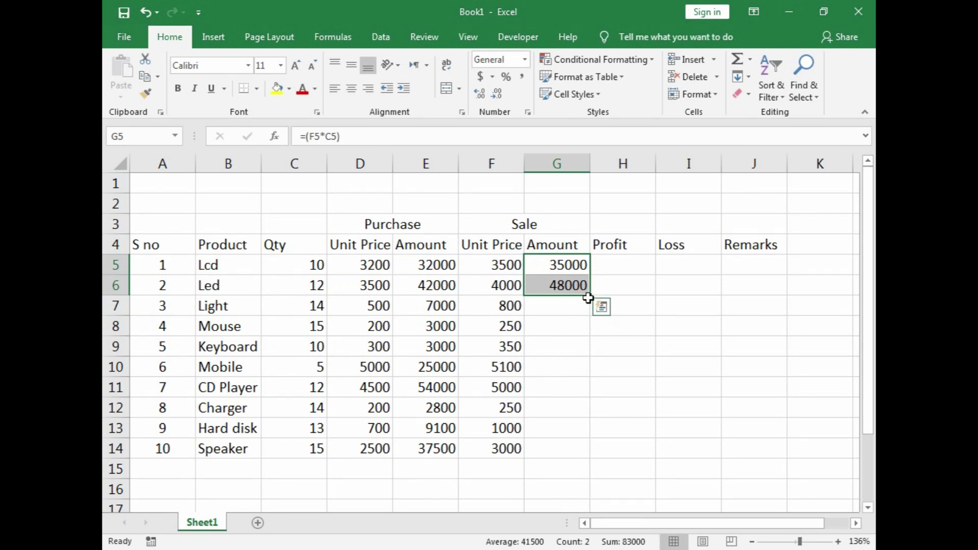
{"action": "left_click_drag", "start_coordinate": [588, 298], "coordinate": [587, 452]}
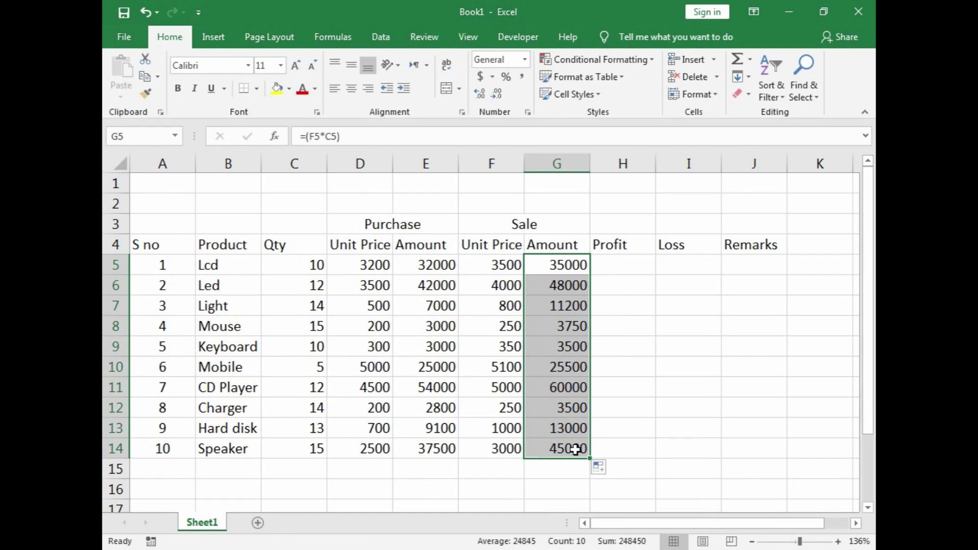
{"action": "left_click", "coordinate": [625, 265]}
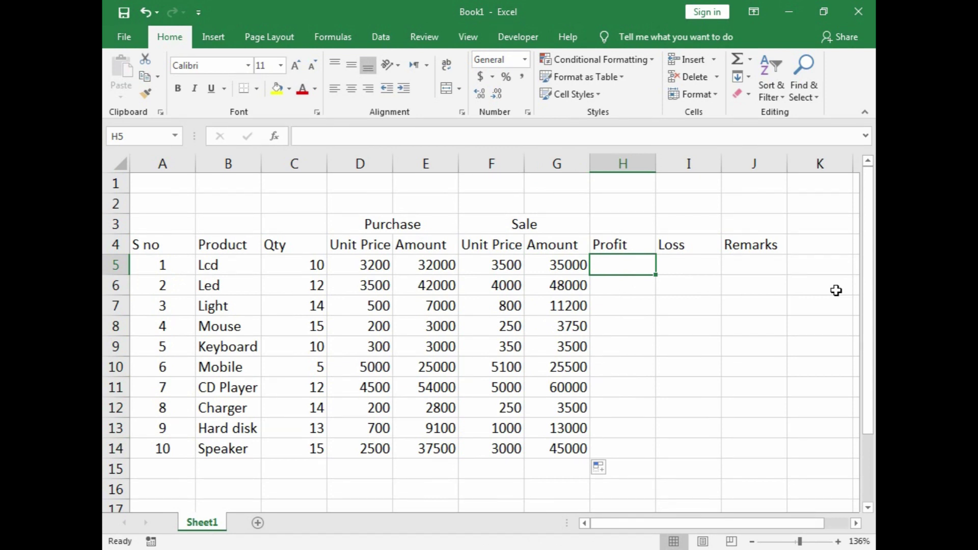
Type =IF(G5> in H5 to begin the Lcd profit test.
{"action": "type", "text": "="}
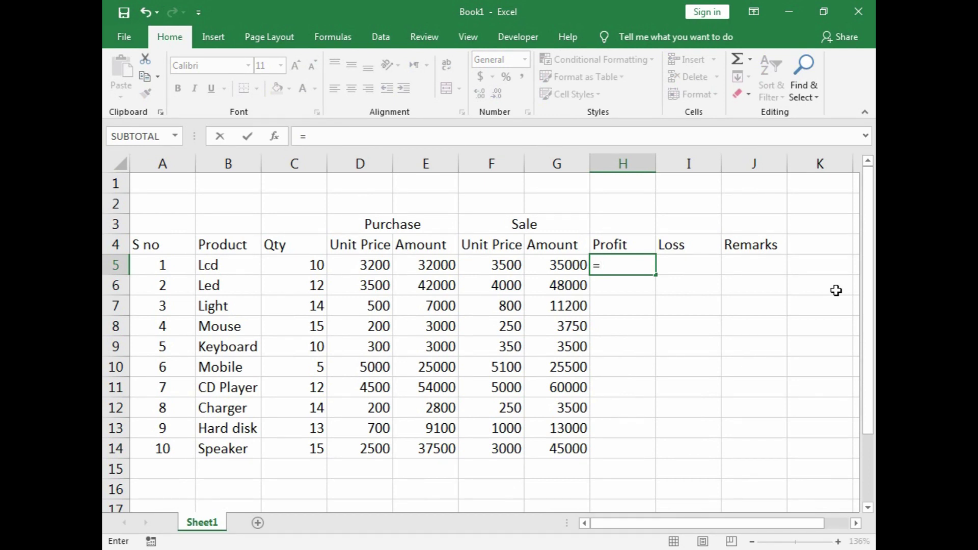
{"action": "type", "text": "if"}
{"action": "key", "text": "BackSpace"}
{"action": "key", "text": "BackSpace"}
{"action": "key", "text": "BackSpace"}
{"action": "key", "text": "BackSpace"}
{"action": "type", "text": "IF*"}
{"action": "key", "text": "BackSpace"}
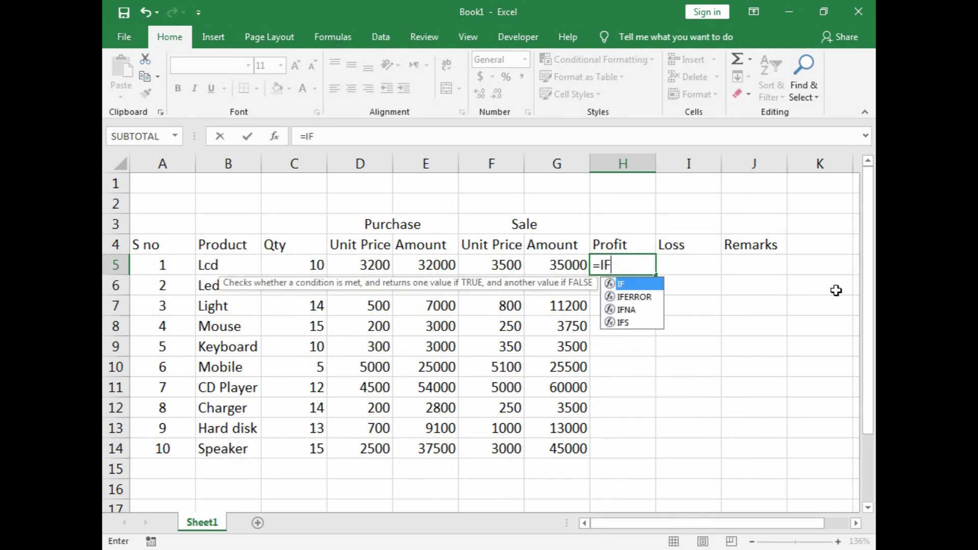
{"action": "type", "text": "("}
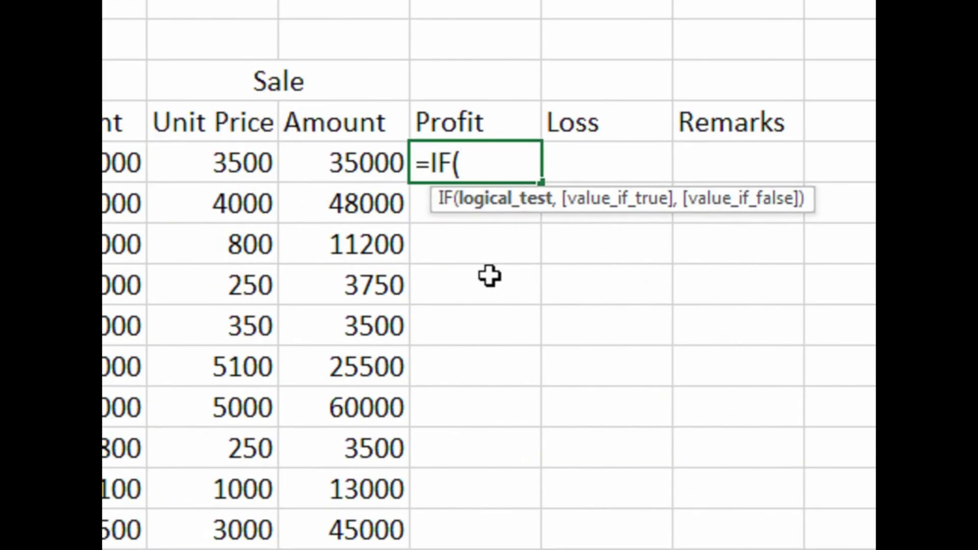
{"action": "key", "text": "Left"}
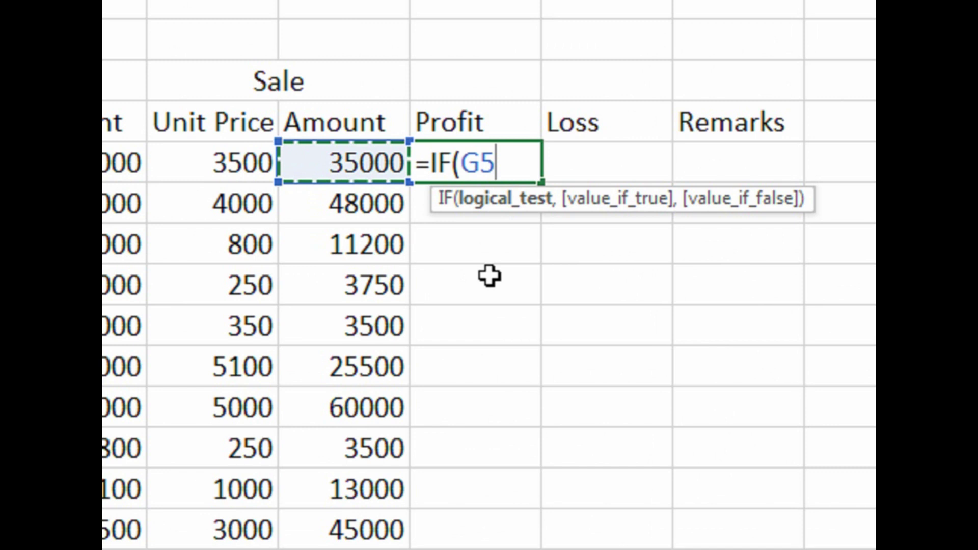
{"action": "type", "text": ">"}
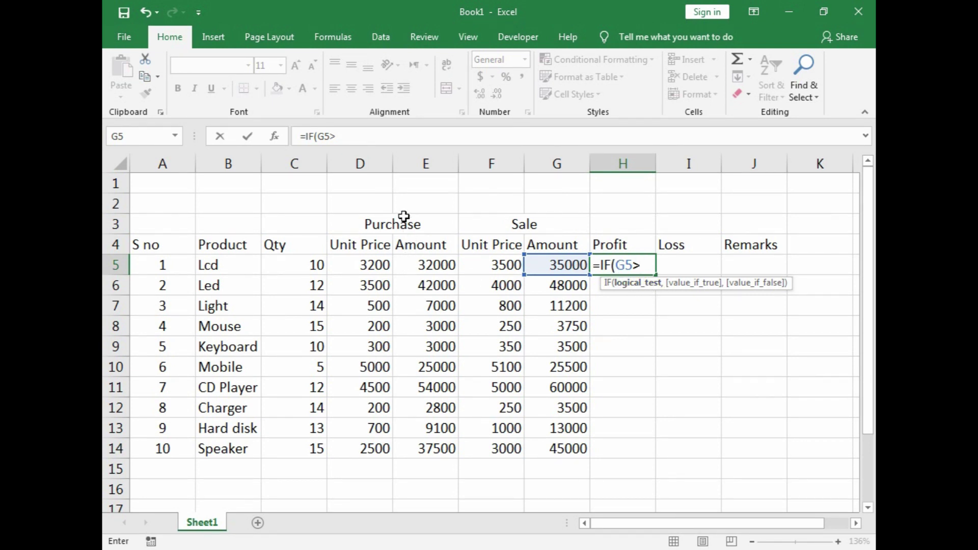
Extend H5's formula to =IF(G5>E5,G5-E5, and open a nested IF(.
{"action": "left_click", "coordinate": [417, 263]}
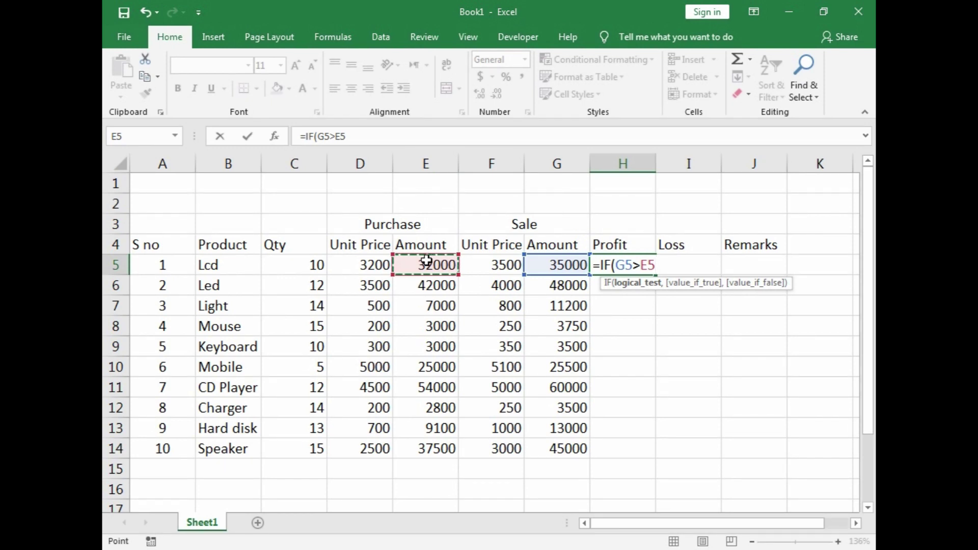
{"action": "type", "text": ","}
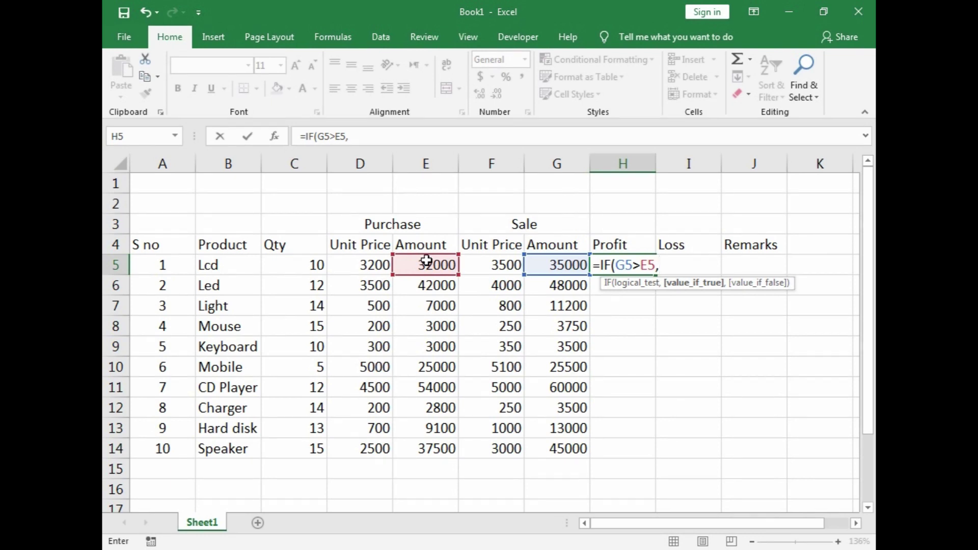
{"action": "key", "text": "Left"}
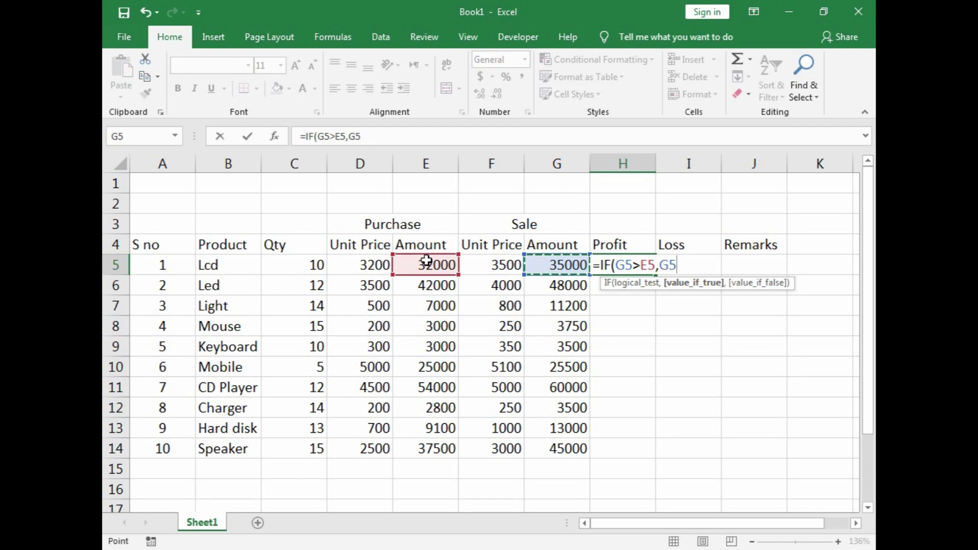
{"action": "type", "text": "-"}
{"action": "key", "text": "Left"}
{"action": "left_click", "coordinate": [427, 263]}
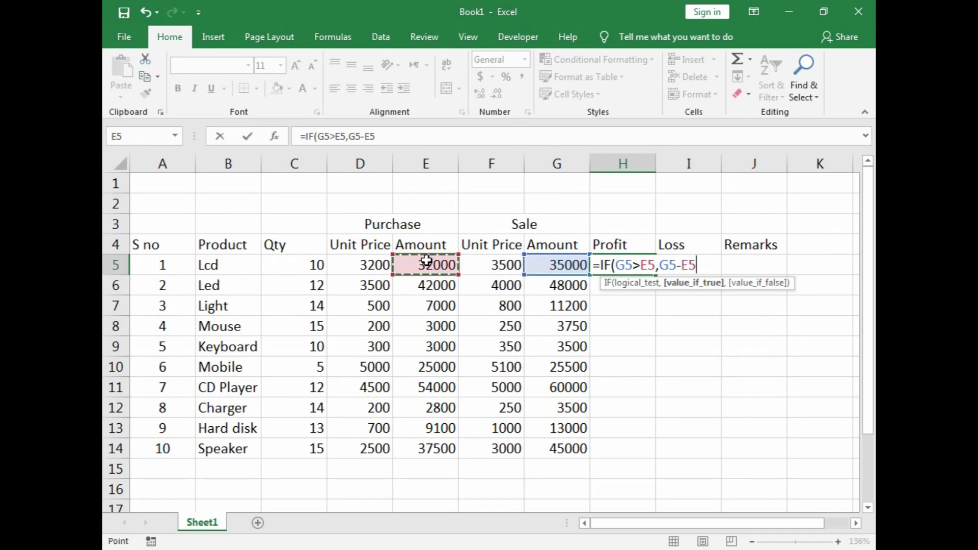
{"action": "type", "text": ","}
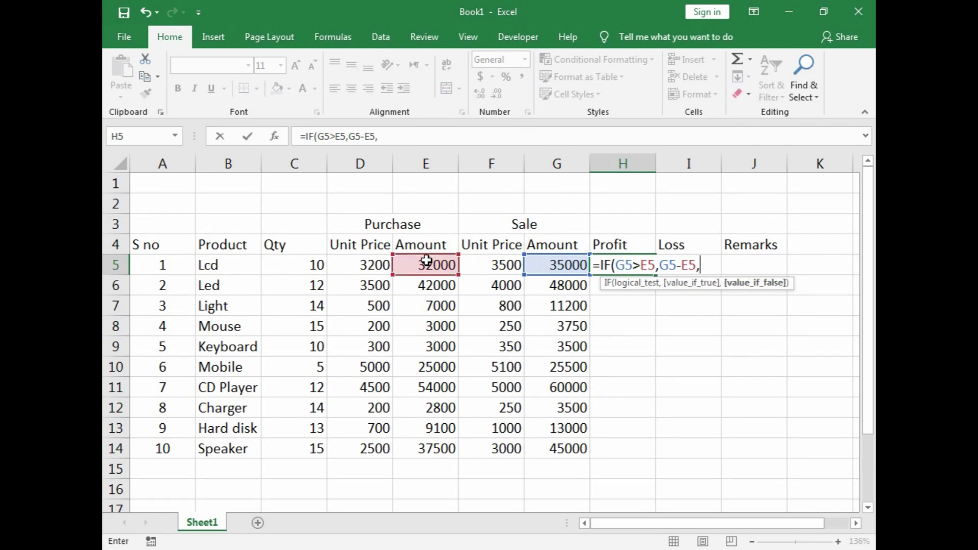
{"action": "type", "text": "IF("}
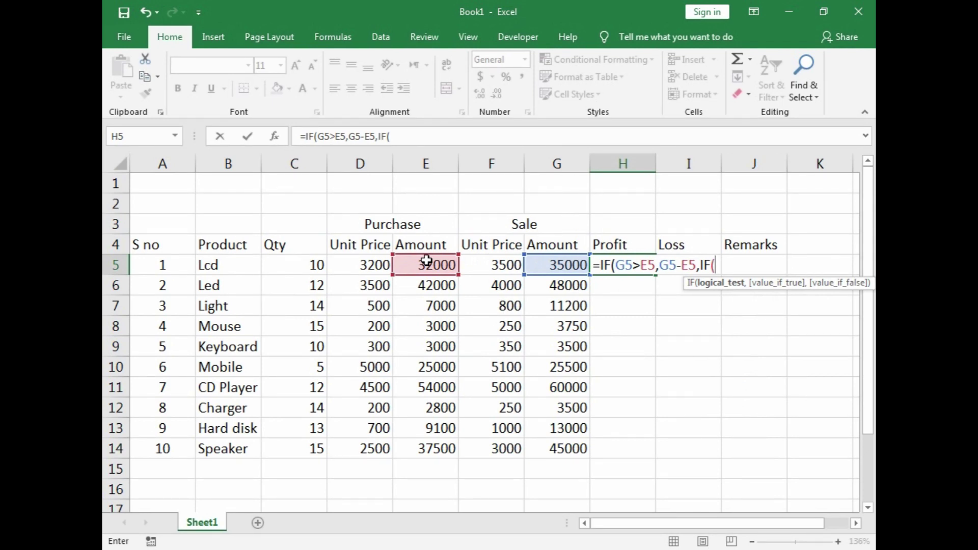
Complete H5 as =IF(G5>E5,G5-E5,IF(G5<E5,"-",IF(G5=E5,"-"))), showing 3000.
{"action": "key", "text": "Left"}
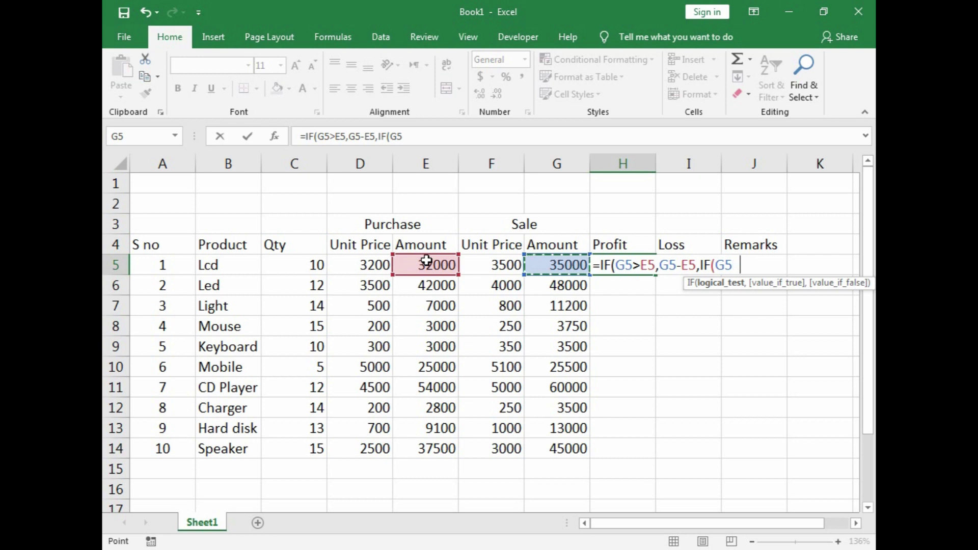
{"action": "type", "text": "<"}
{"action": "key", "text": "Left"}
{"action": "key", "text": "Left"}
{"action": "key", "text": "Left"}
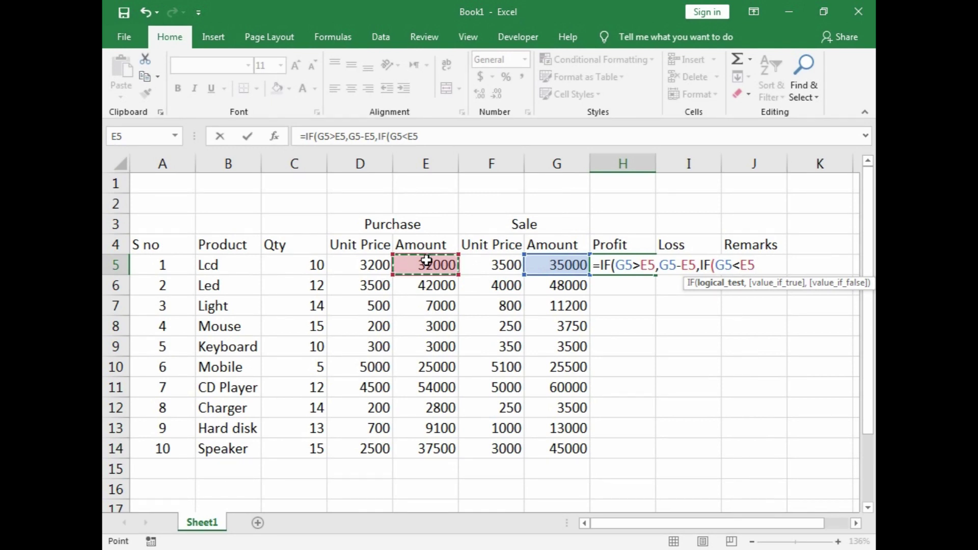
{"action": "type", "text": ",\"-"}
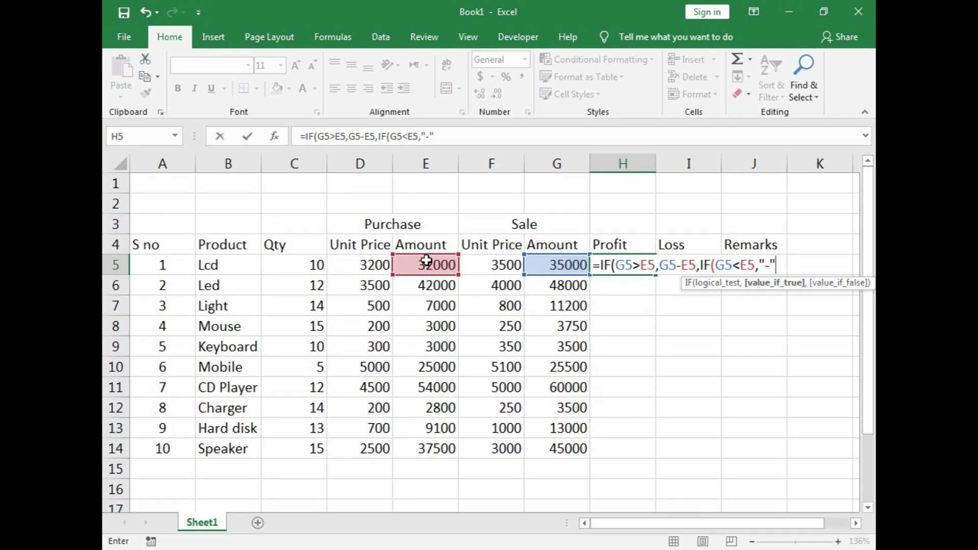
{"action": "type", "text": ","}
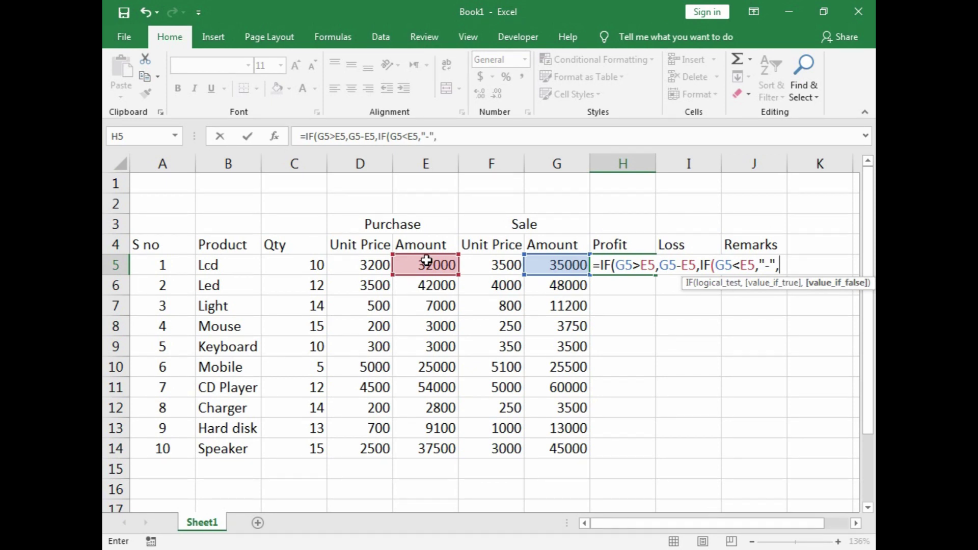
{"action": "type", "text": "IF"}
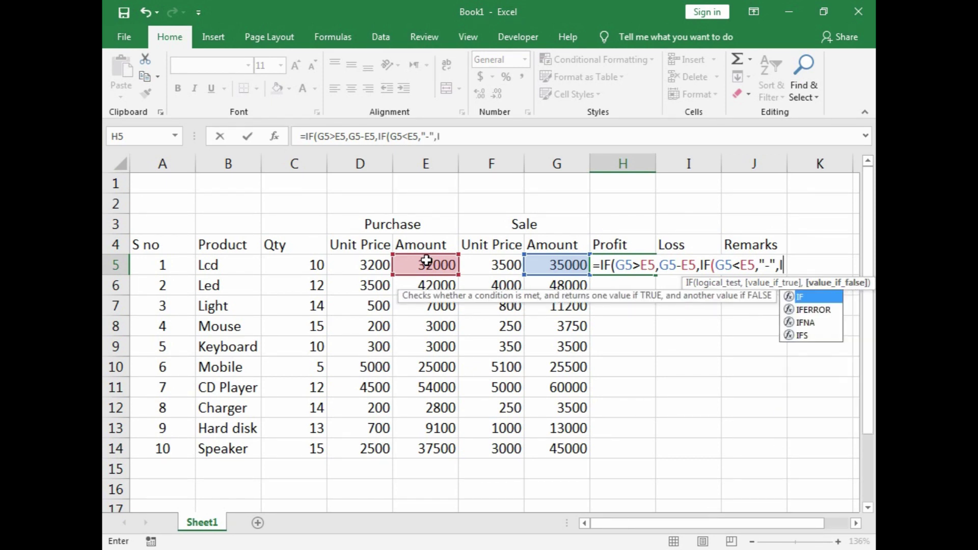
{"action": "type", "text": "("}
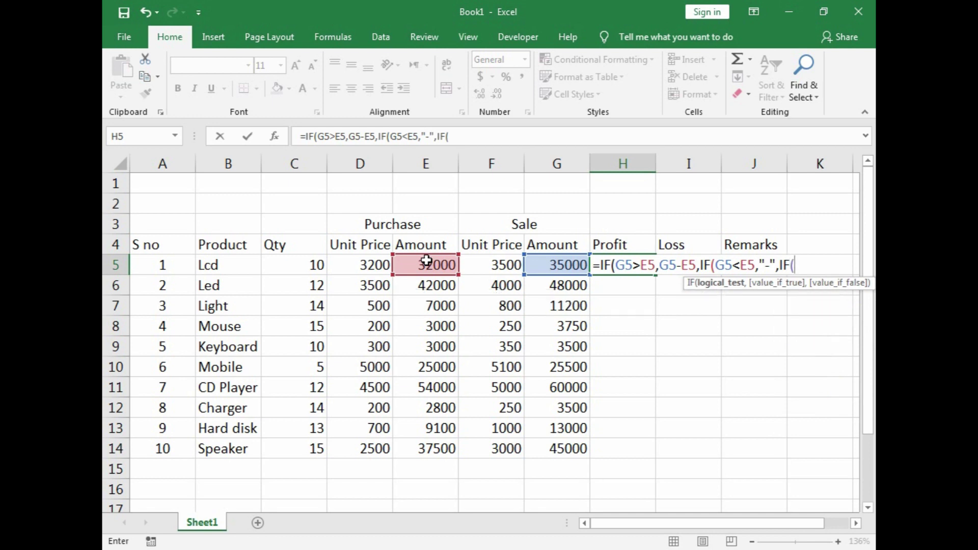
{"action": "key", "text": "Left"}
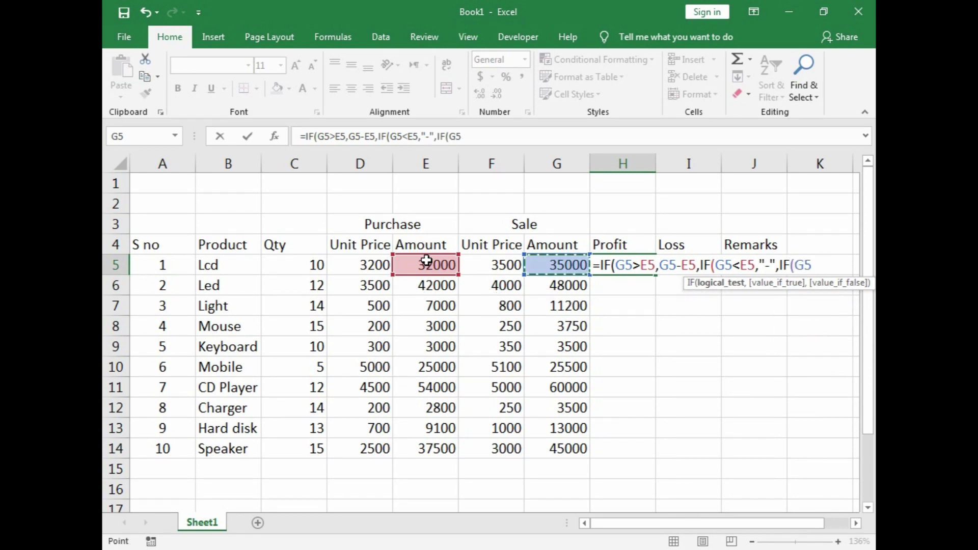
{"action": "type", "text": "="}
{"action": "key", "text": "Left"}
{"action": "key", "text": "Left"}
{"action": "key", "text": "Left"}
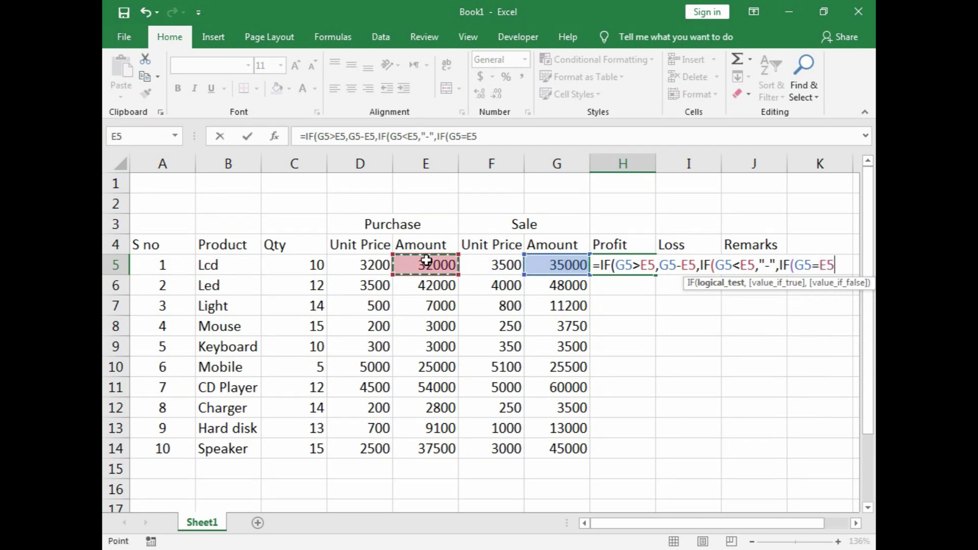
{"action": "type", "text": ",\"-"}
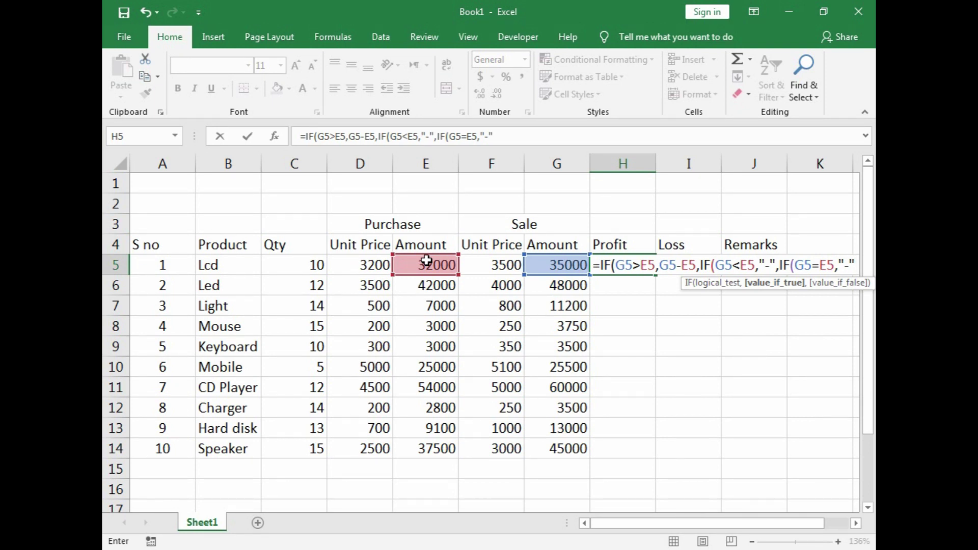
{"action": "type", "text": ")))"}
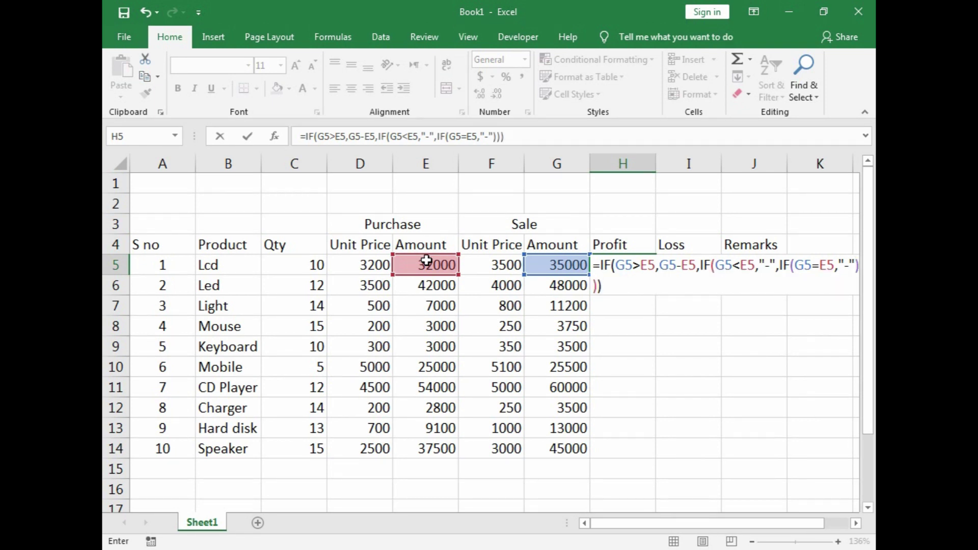
{"action": "key", "text": "Return"}
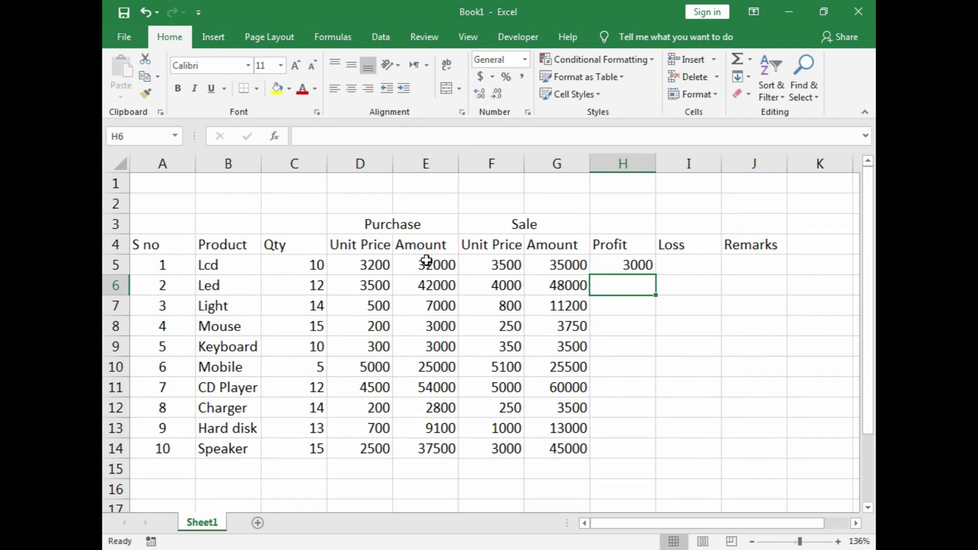
Fill the H5 Profit formula down to H14, giving 3000 through 7500.
{"action": "left_click", "coordinate": [622, 258]}
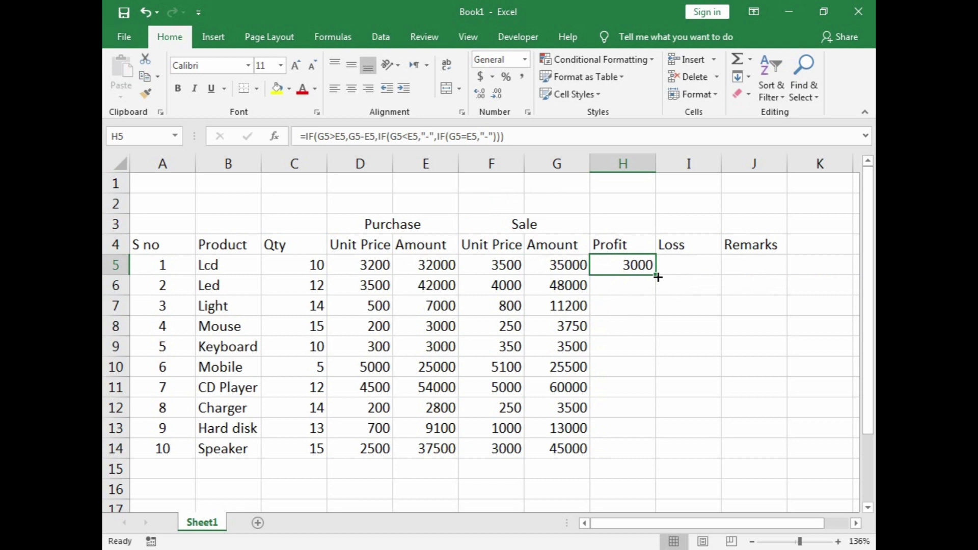
{"action": "left_click_drag", "start_coordinate": [657, 277], "coordinate": [646, 450]}
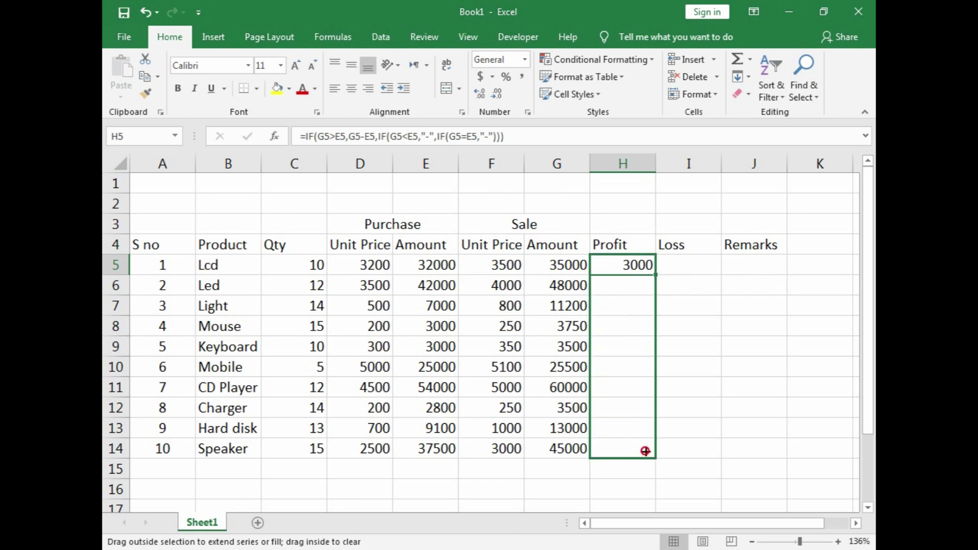
{"action": "left_click_drag", "start_coordinate": [646, 451], "coordinate": [645, 448]}
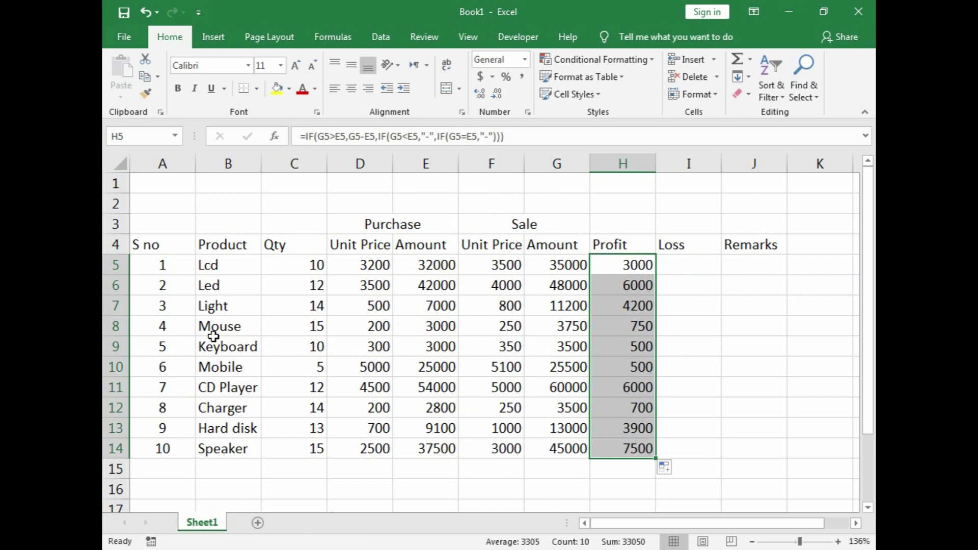
{"action": "left_click", "coordinate": [703, 271]}
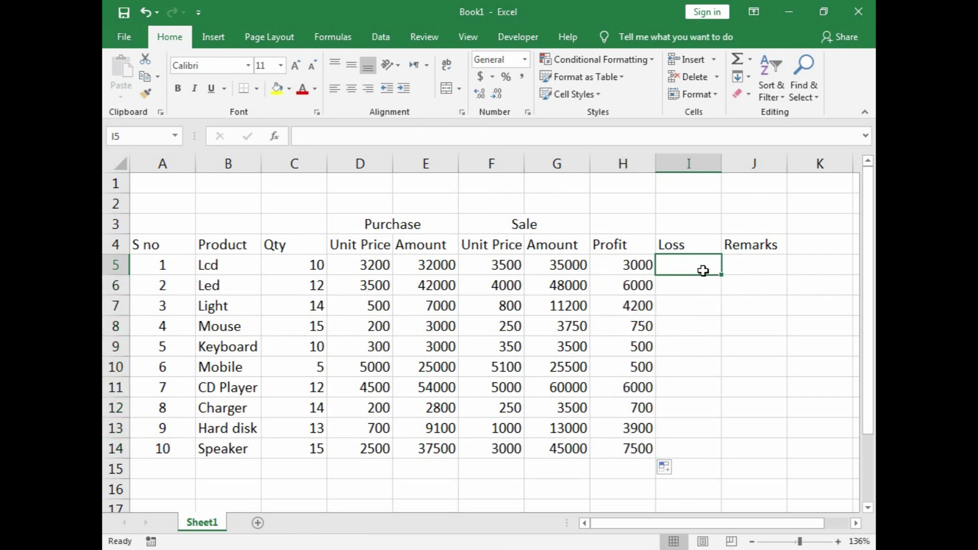
Begin I5's Loss formula as =IF(G5>E5,"-",IF(G5<E5, using arrow-key references.
{"action": "double_click", "coordinate": [707, 272]}
{"action": "type", "text": "="}
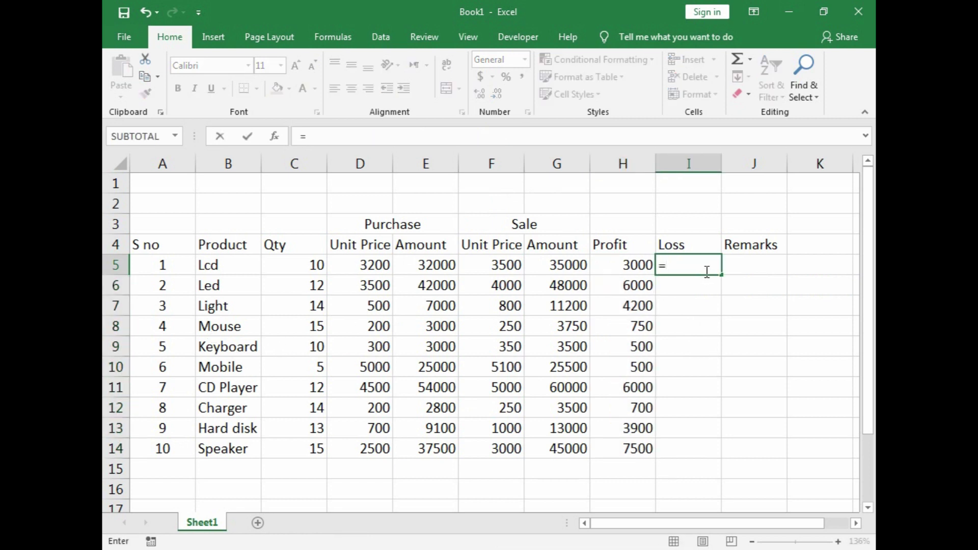
{"action": "type", "text": "IF("}
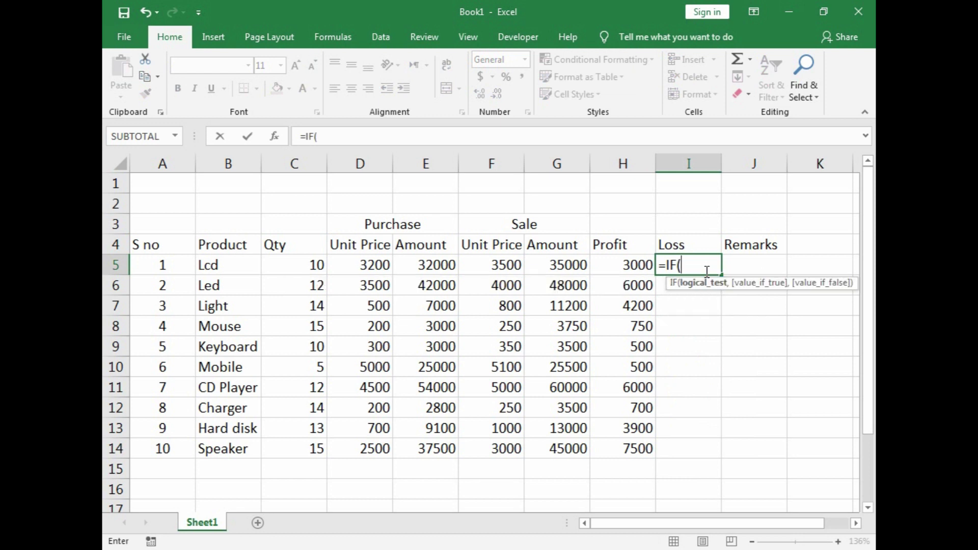
{"action": "key", "text": "Left"}
{"action": "key", "text": "Left"}
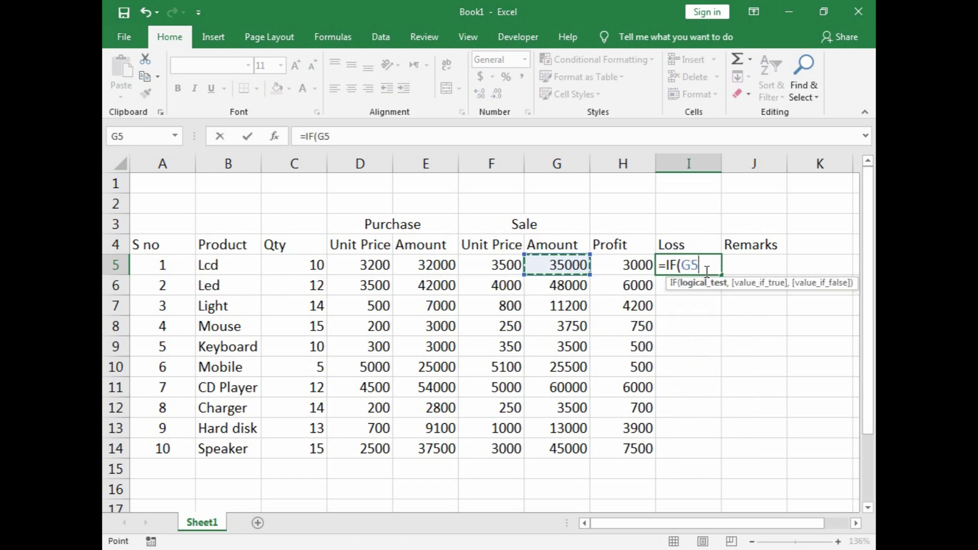
{"action": "type", "text": ">"}
{"action": "key", "text": "Left"}
{"action": "key", "text": "Left"}
{"action": "key", "text": "Left"}
{"action": "key", "text": "Left"}
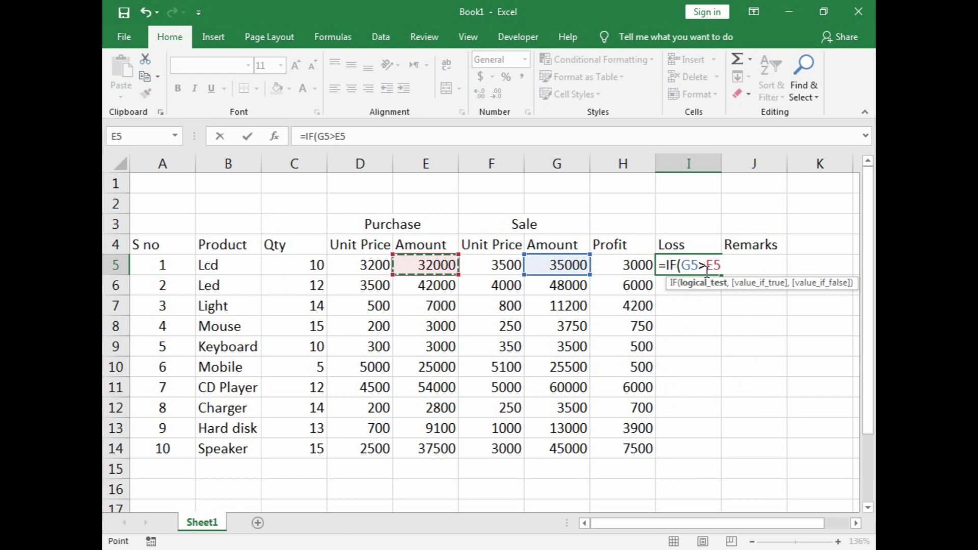
{"action": "type", "text": ",\"-\","}
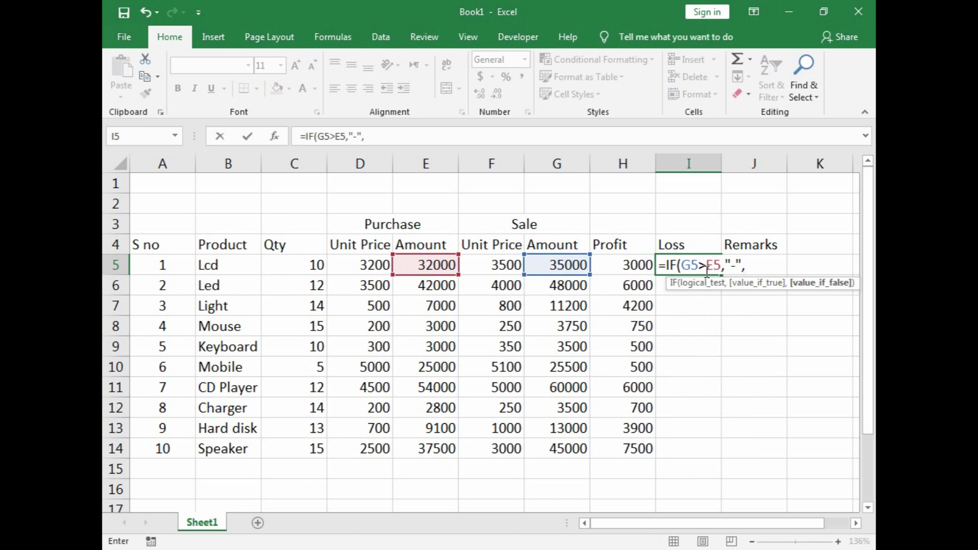
{"action": "type", "text": "IF("}
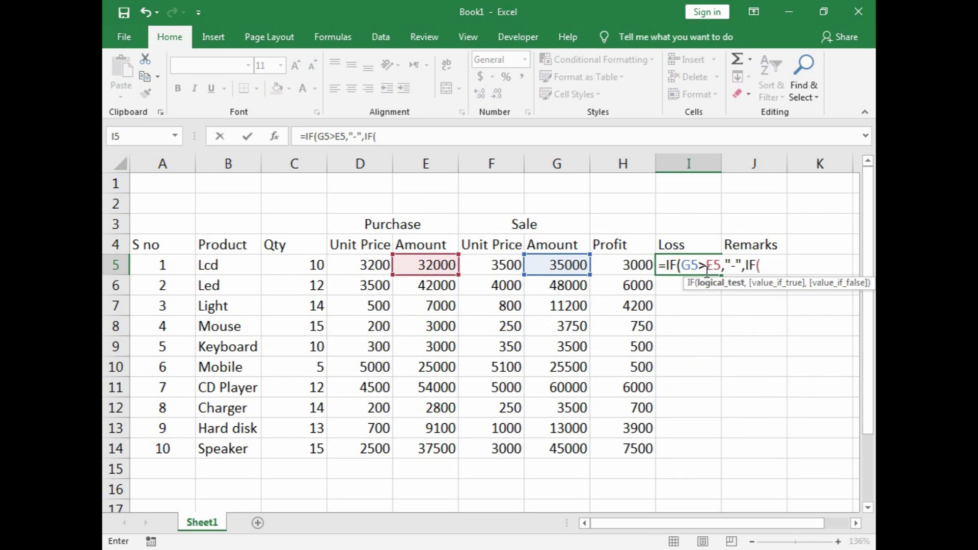
{"action": "key", "text": "Left"}
{"action": "key", "text": "Left"}
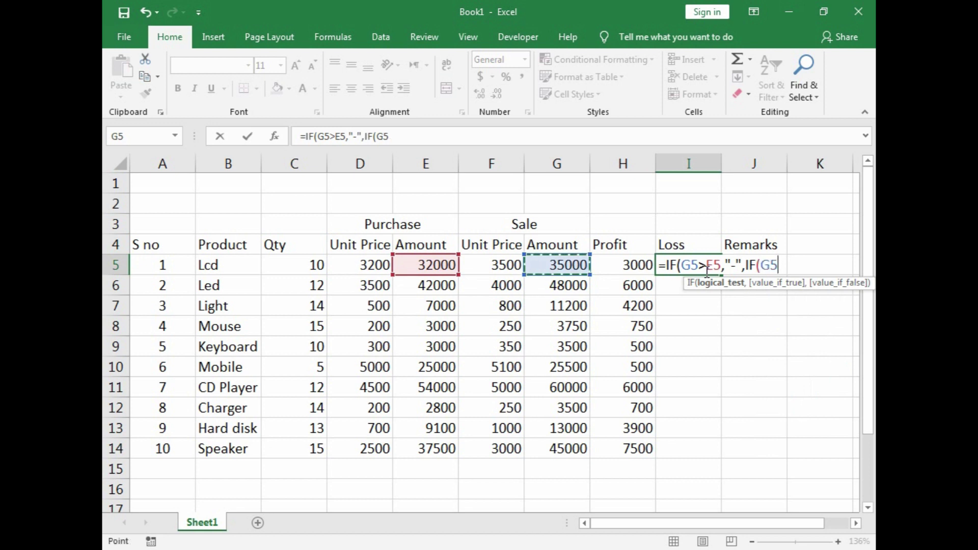
{"action": "type", "text": "<"}
{"action": "key", "text": "Left"}
{"action": "key", "text": "Left"}
{"action": "key", "text": "Left"}
{"action": "key", "text": "Left"}
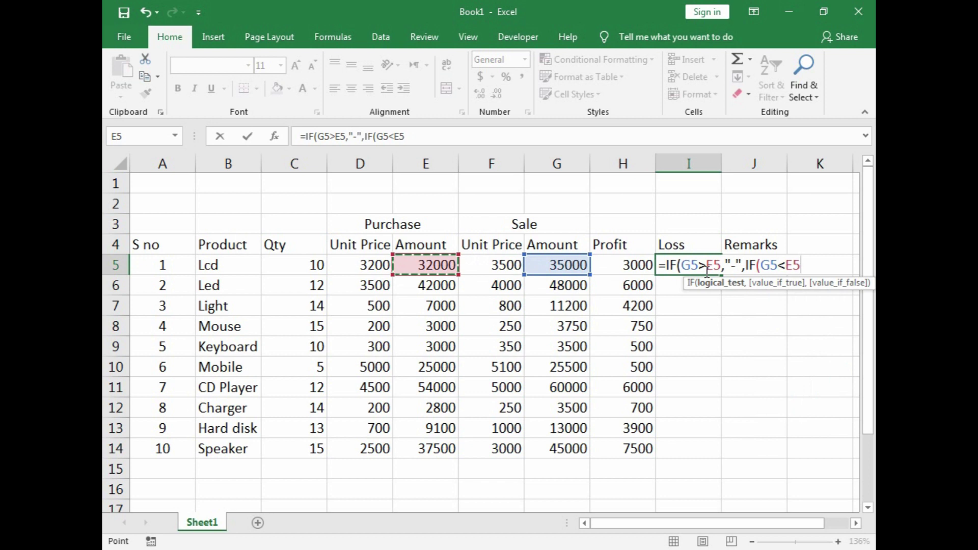
{"action": "type", "text": ","}
Finish the I5 Loss formula with E5-G5,IF(E5=G5,"-"))) and commit it.
{"action": "key", "text": "Left"}
{"action": "key", "text": "Left"}
{"action": "key", "text": "Left"}
{"action": "key", "text": "Left"}
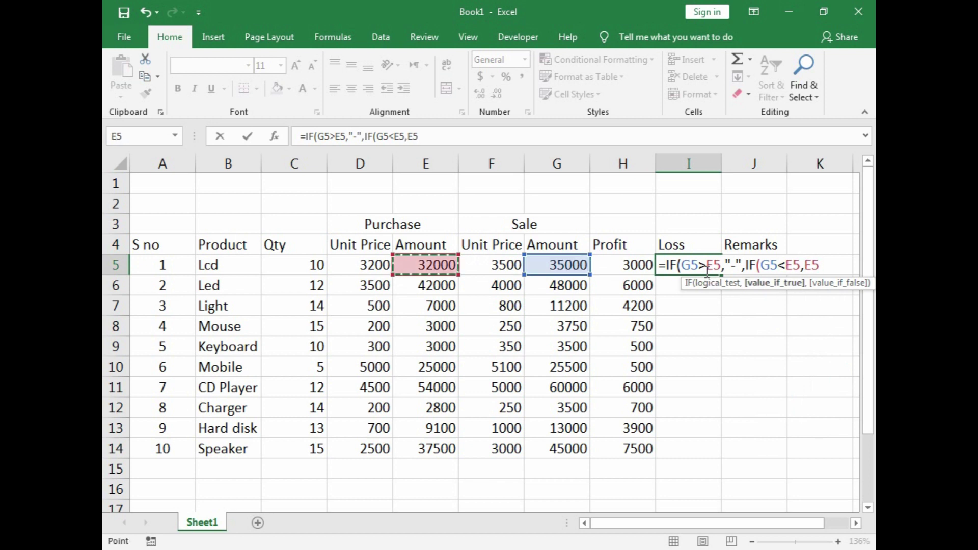
{"action": "type", "text": "-"}
{"action": "key", "text": "Left"}
{"action": "key", "text": "Left"}
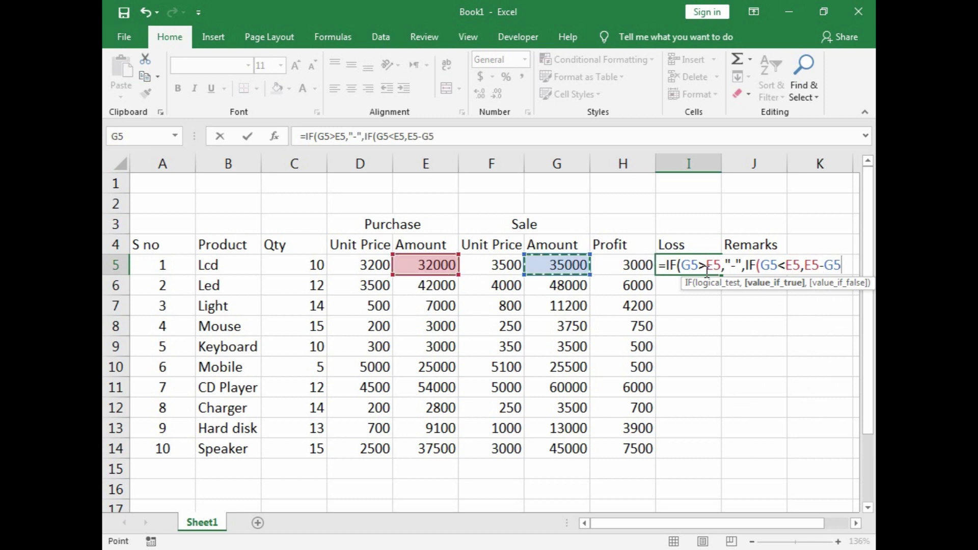
{"action": "type", "text": ",IF"}
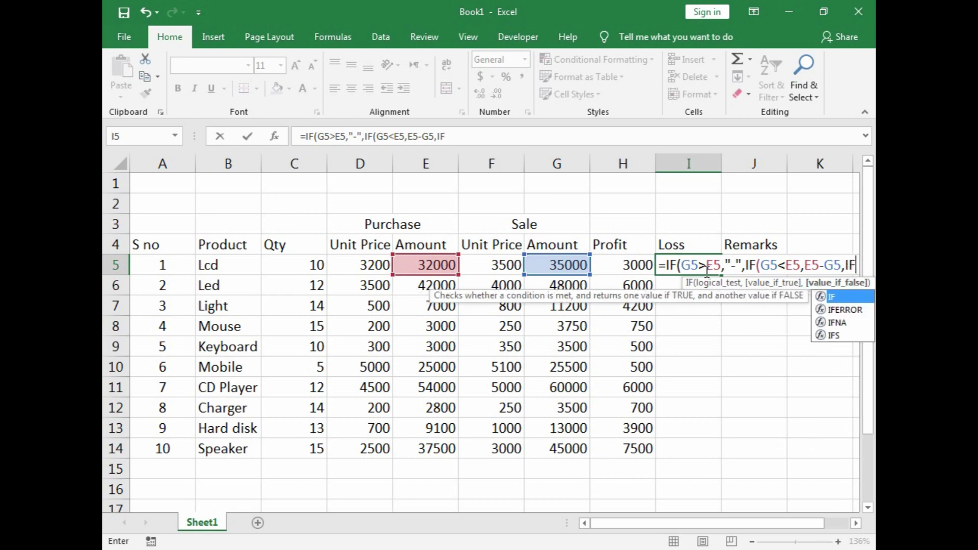
{"action": "type", "text": "("}
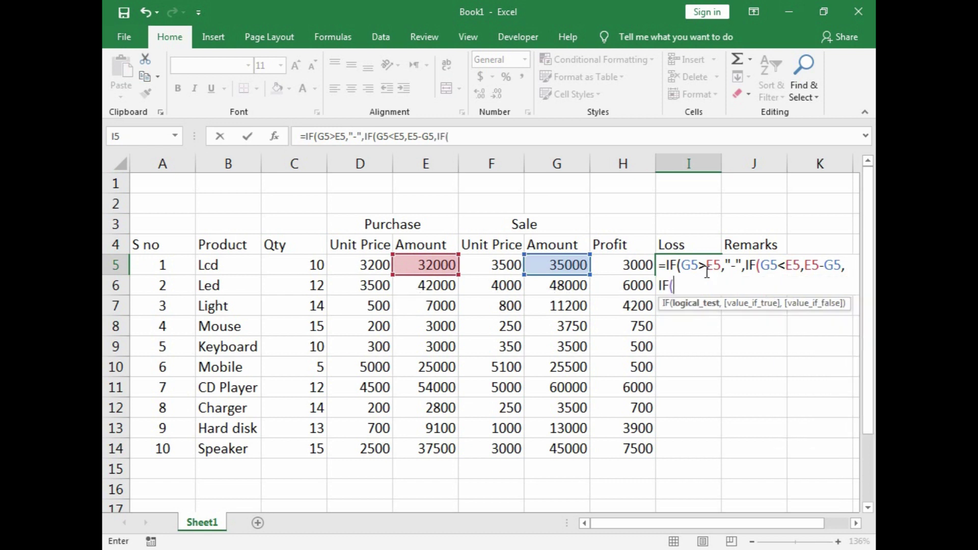
{"action": "key", "text": "Left"}
{"action": "key", "text": "Left"}
{"action": "key", "text": "Left"}
{"action": "key", "text": "Left"}
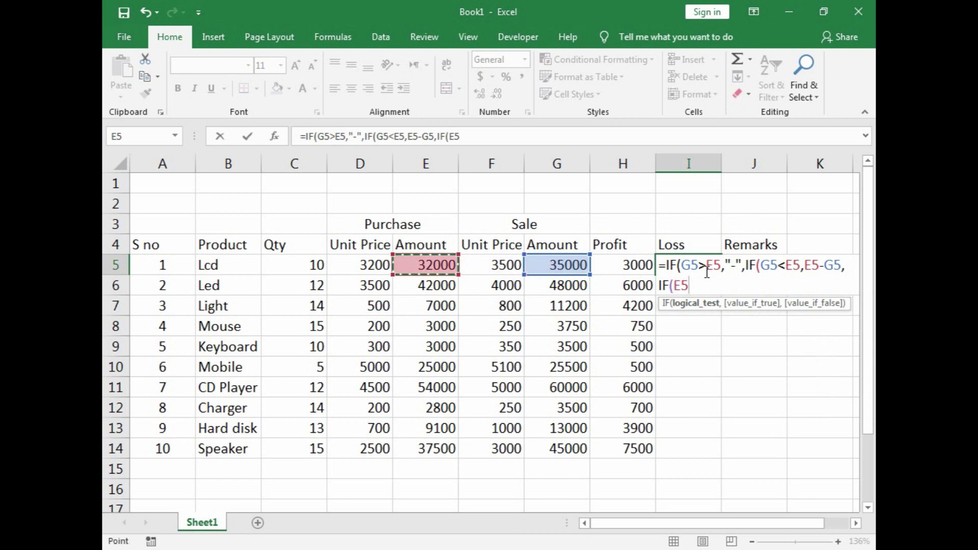
{"action": "type", "text": "="}
{"action": "key", "text": "Left"}
{"action": "key", "text": "Left"}
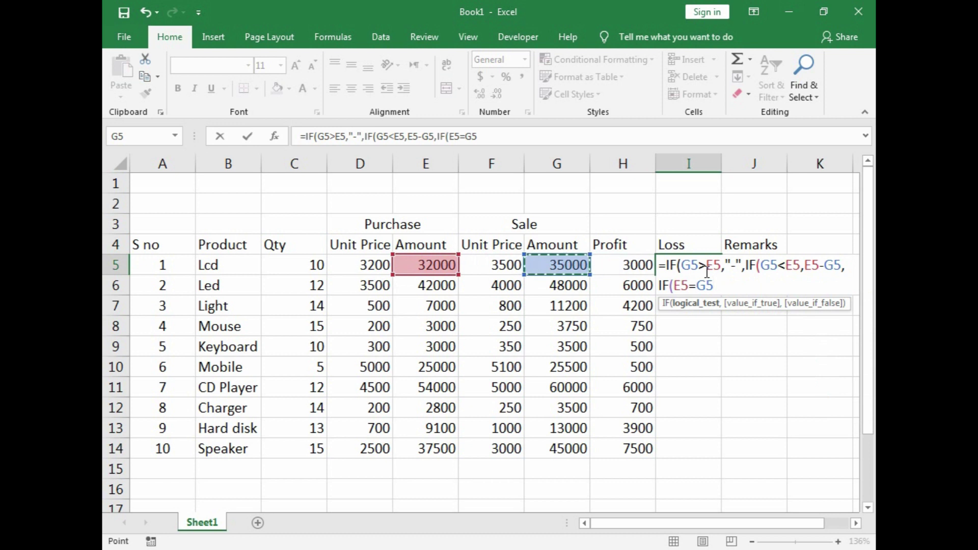
{"action": "type", "text": ",\""}
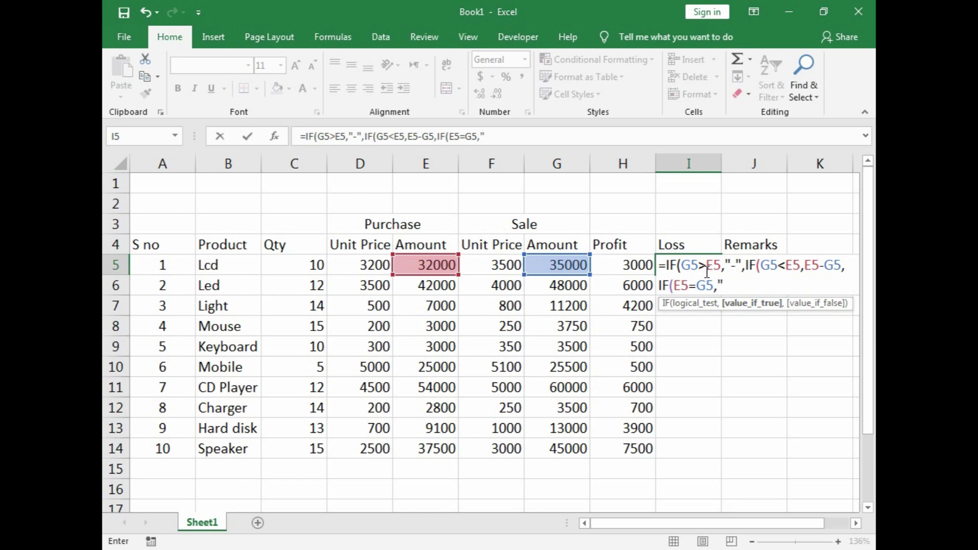
{"action": "type", "text": "-\")))"}
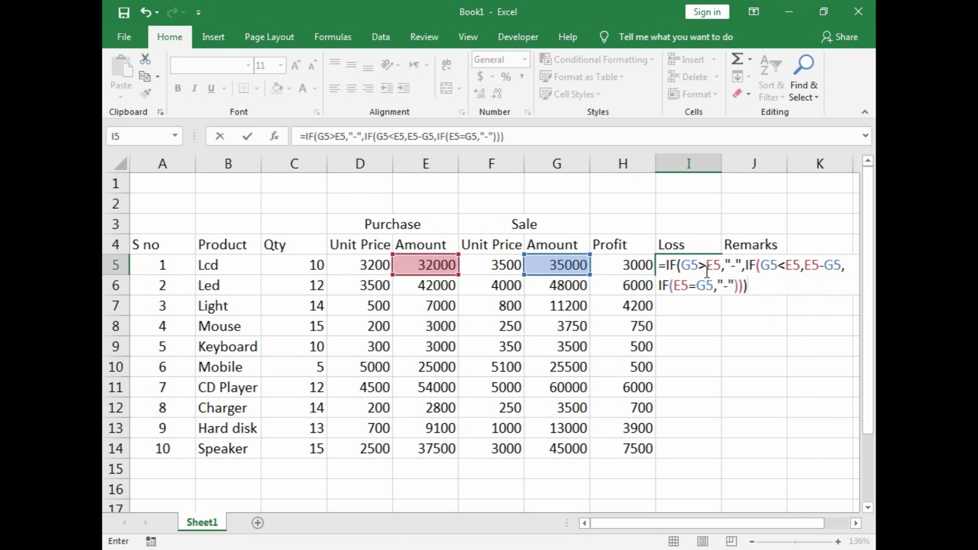
{"action": "key", "text": "Return"}
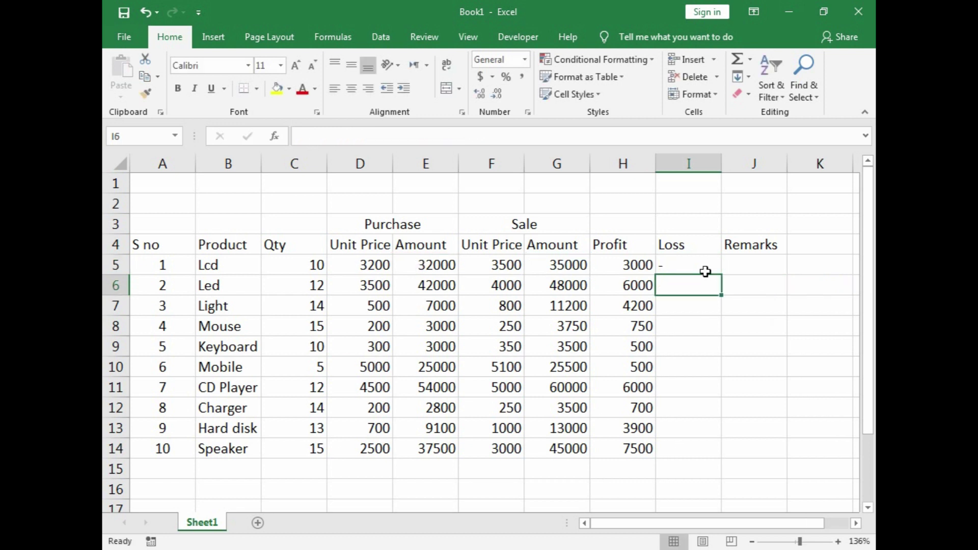
{"action": "left_click", "coordinate": [708, 265]}
Drag I5's Loss formula down to I14 so every product shows a dash.
{"action": "left_click_drag", "start_coordinate": [722, 274], "coordinate": [705, 453]}
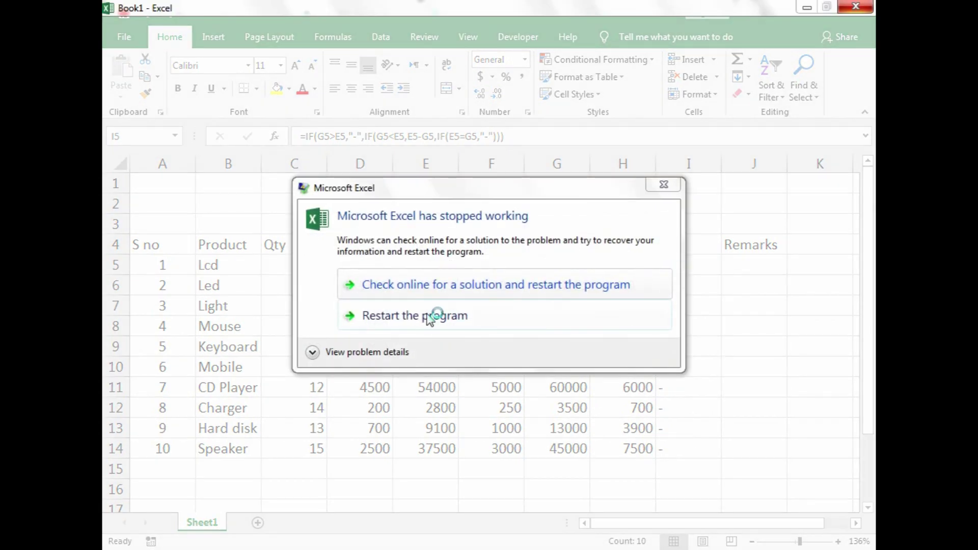
Restart Excel after the crash and reopen the recovered Book1 (version 2) workbook.
{"action": "left_click", "coordinate": [428, 315]}
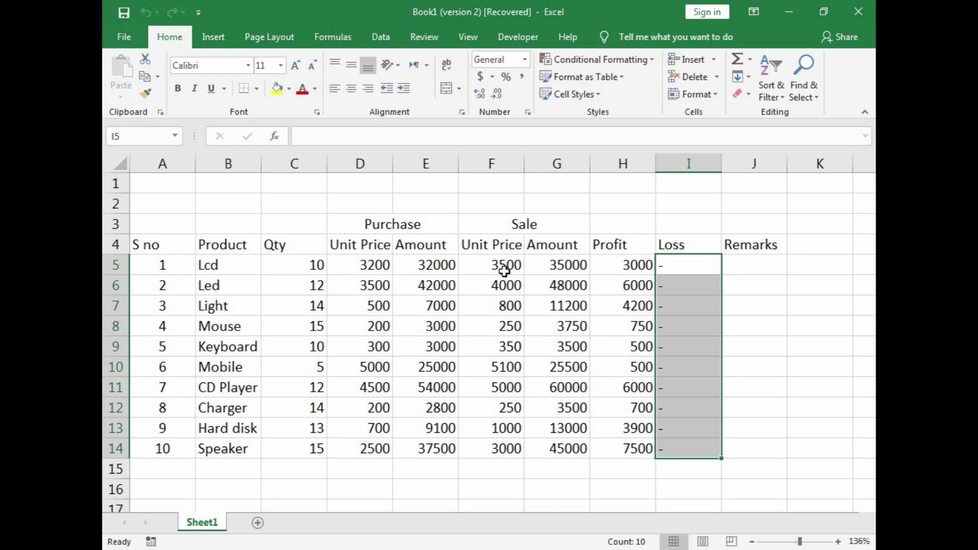
{"action": "left_click", "coordinate": [487, 267]}
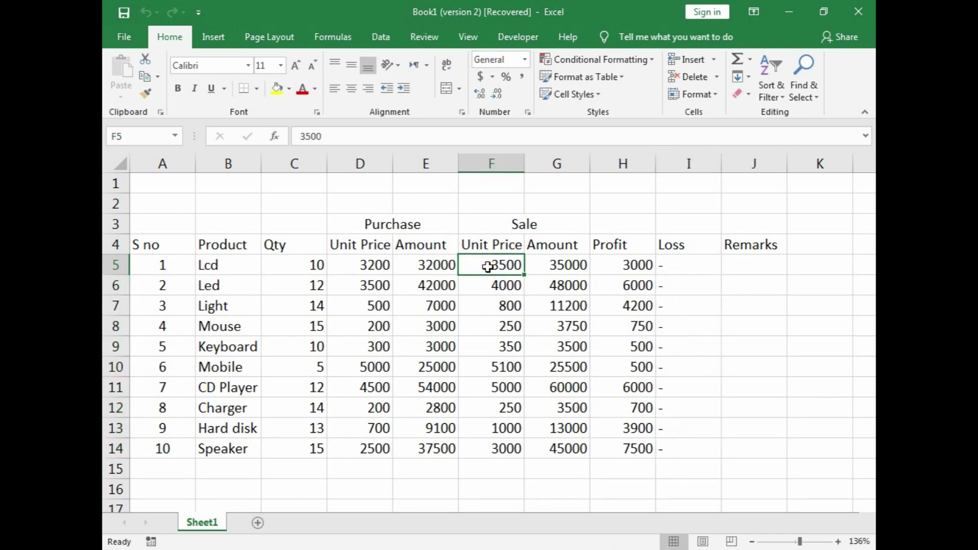
Lower the sale unit prices to 3000 for Lcd, 3400 for Led, 2000 for Speaker and 500 for Hard disk.
{"action": "type", "text": "3000"}
{"action": "key", "text": "Return"}
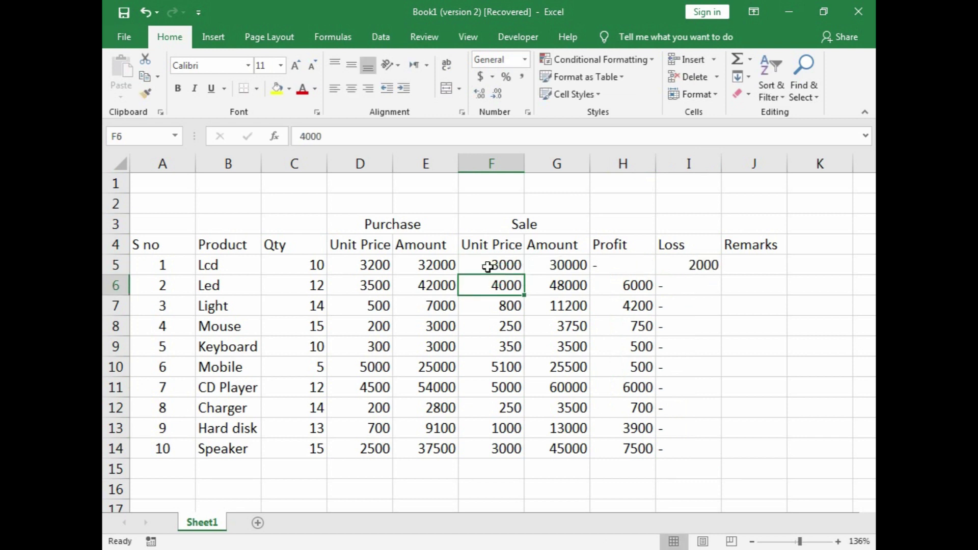
{"action": "type", "text": "3"}
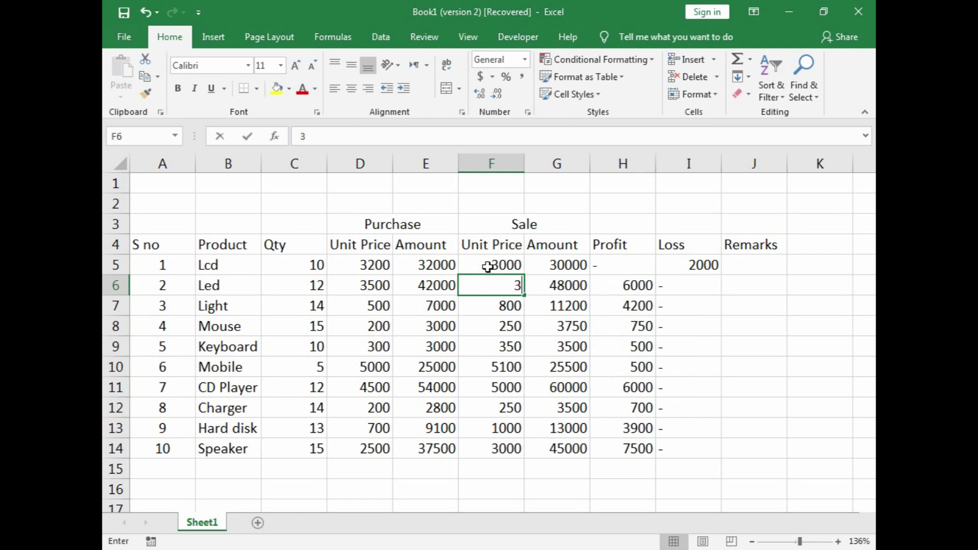
{"action": "type", "text": "400"}
{"action": "key", "text": "Return"}
{"action": "key", "text": "Down"}
{"action": "key", "text": "Down"}
{"action": "key", "text": "Down"}
{"action": "key", "text": "Down"}
{"action": "key", "text": "Down"}
{"action": "key", "text": "Down"}
{"action": "key", "text": "Down"}
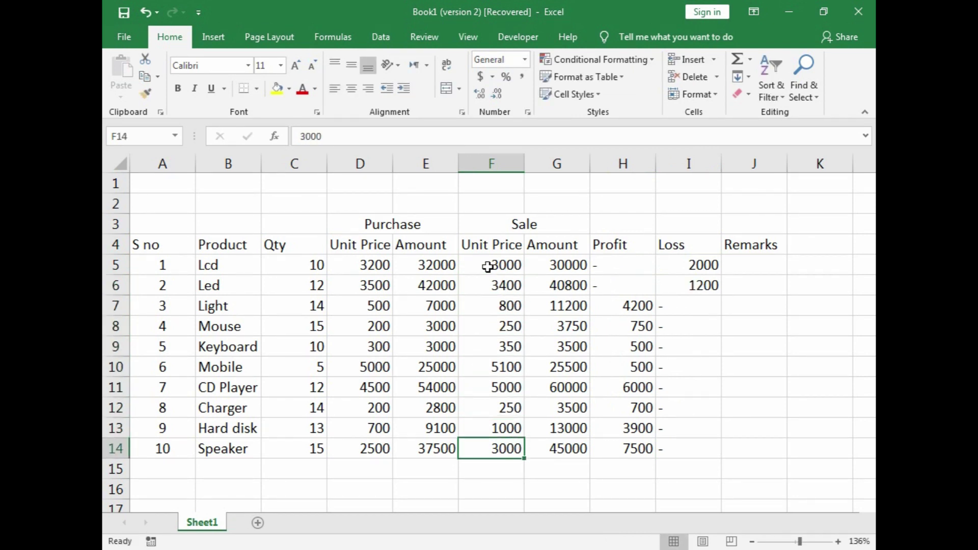
{"action": "type", "text": "2000"}
{"action": "key", "text": "Return"}
{"action": "key", "text": "Up"}
{"action": "key", "text": "Up"}
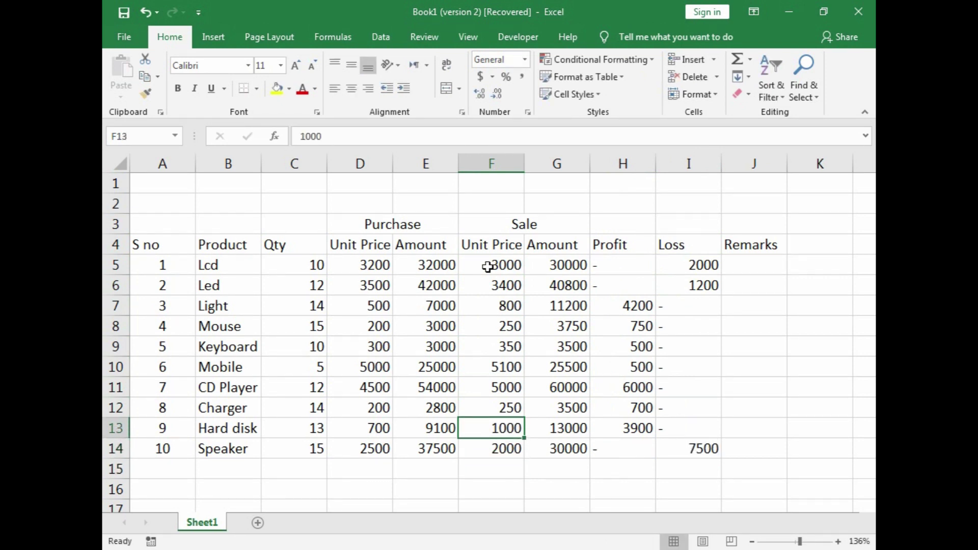
{"action": "type", "text": "500"}
{"action": "key", "text": "Return"}
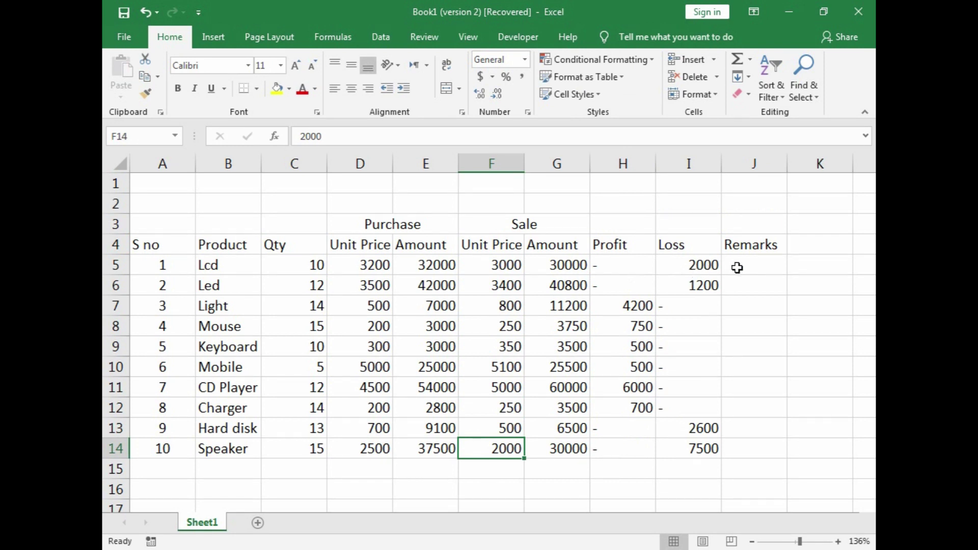
{"action": "left_click", "coordinate": [737, 267]}
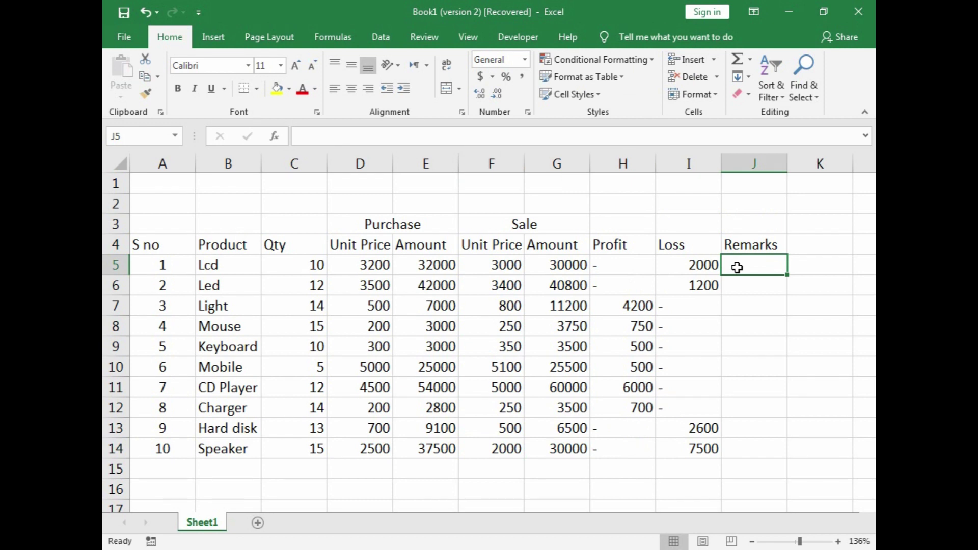
Begin the J5 Remarks formula as =IF(F5>D5,"Profit",IF( to compare sale and purchase prices.
{"action": "type", "text": "=IF"}
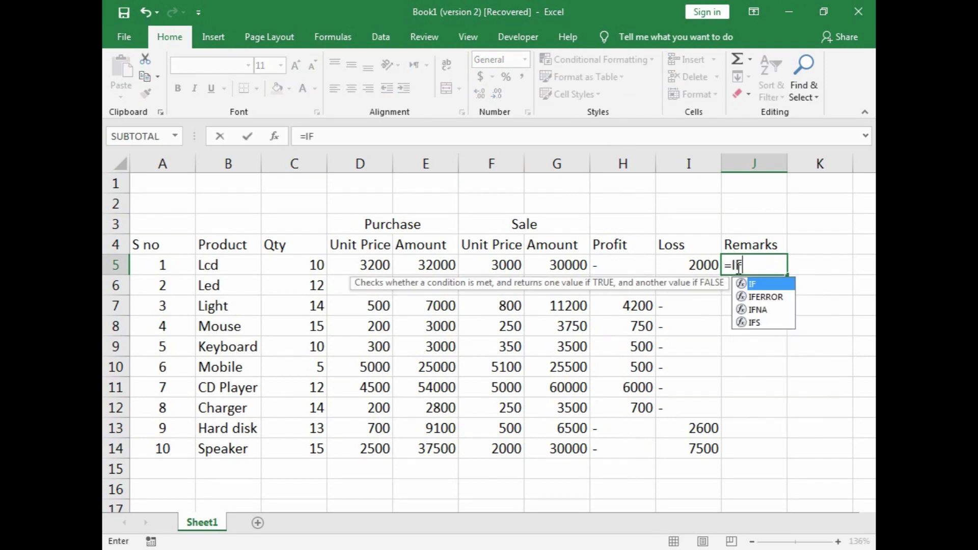
{"action": "type", "text": "("}
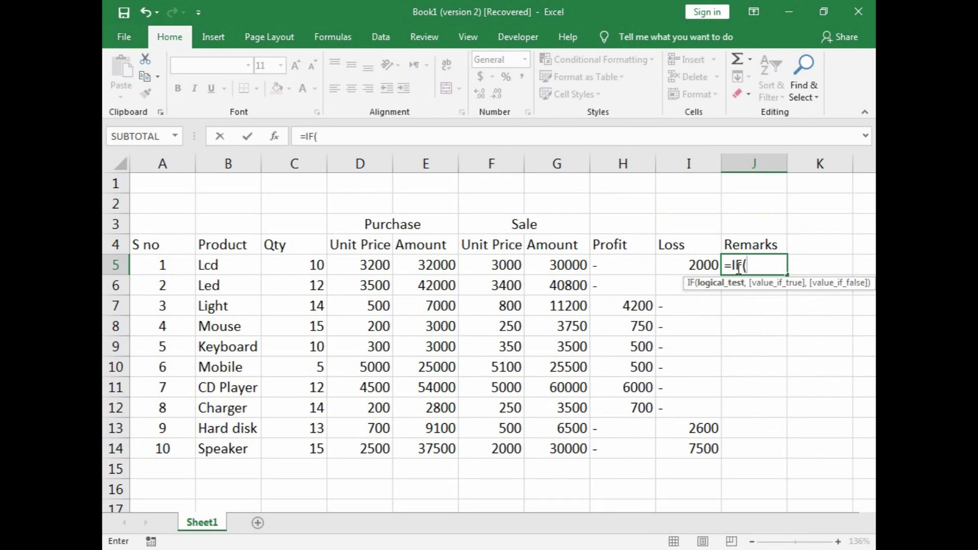
{"action": "key", "text": "Left"}
{"action": "key", "text": "Left"}
{"action": "key", "text": "Left"}
{"action": "key", "text": "Left"}
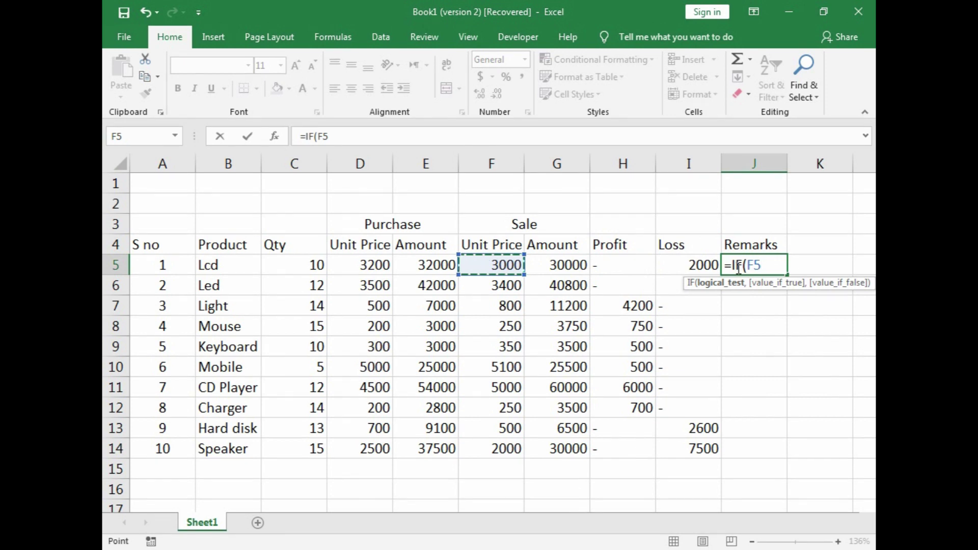
{"action": "type", "text": ">"}
{"action": "key", "text": "Left"}
{"action": "key", "text": "Left"}
{"action": "key", "text": "Left"}
{"action": "key", "text": "Left"}
{"action": "key", "text": "Left"}
{"action": "key", "text": "Left"}
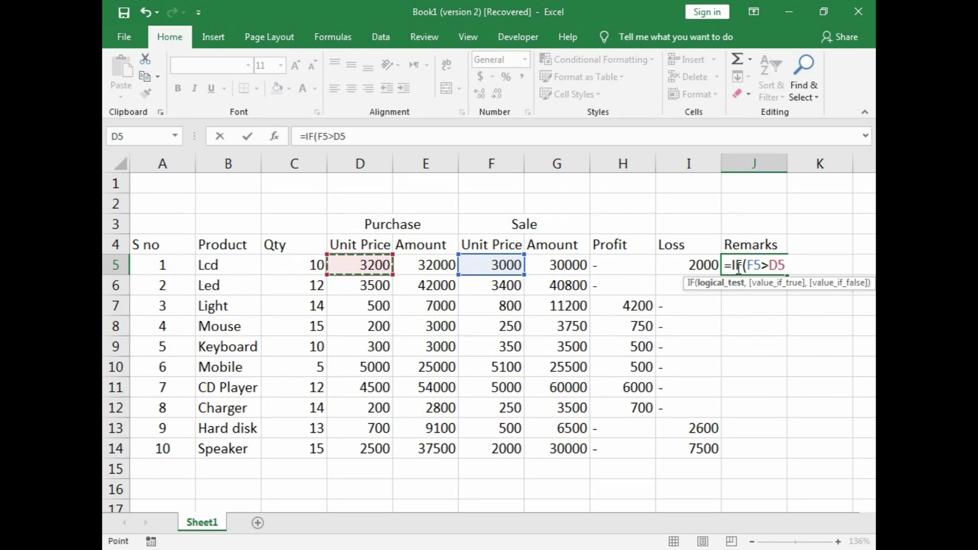
{"action": "type", "text": ",\""}
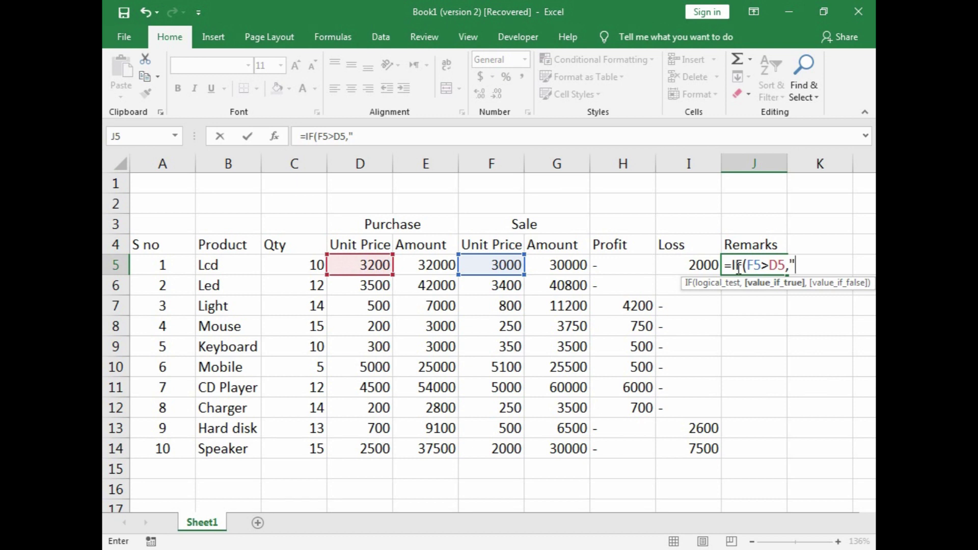
{"action": "type", "text": "P"}
{"action": "type", "text": "rofit"}
{"action": "type", "text": "\","}
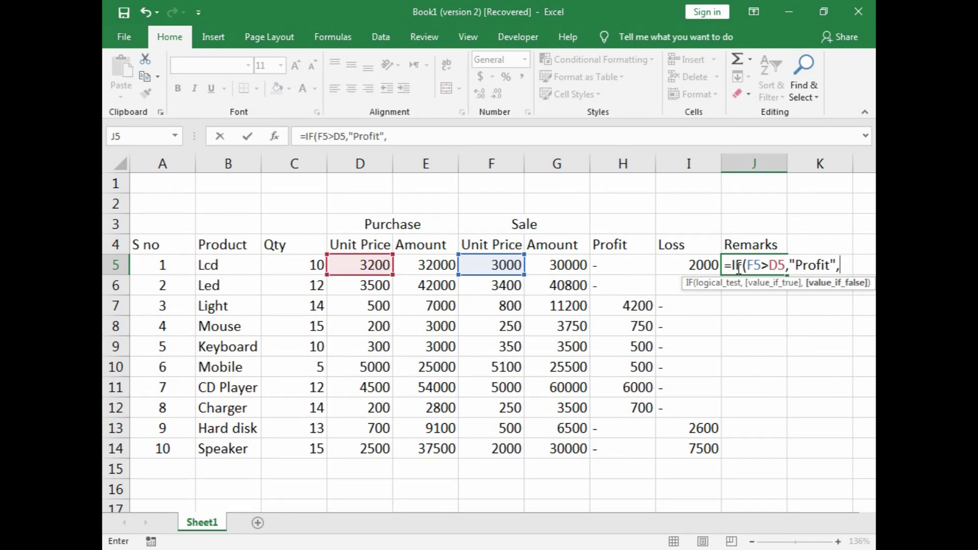
{"action": "type", "text": "if("}
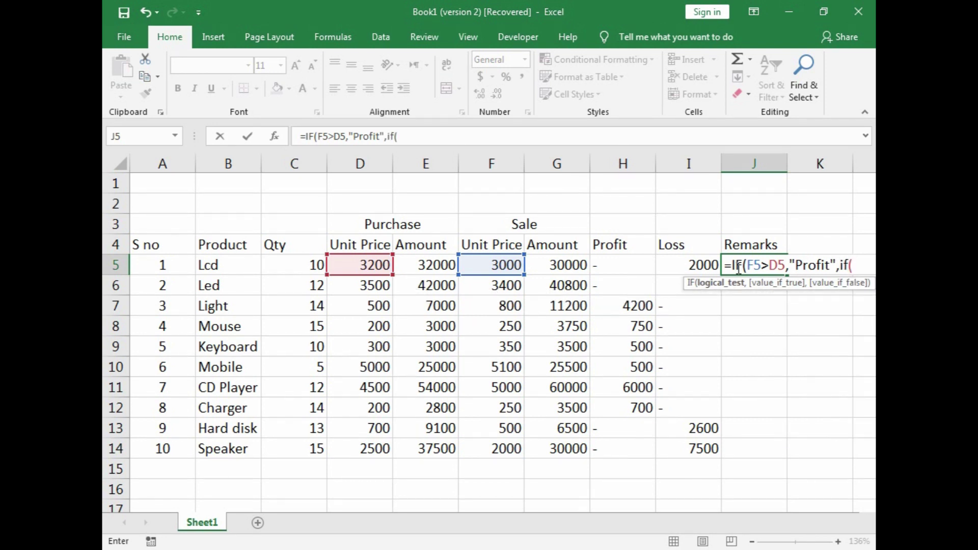
Add the nested IF(F5<D5,"Loss", branch to the J5 formula.
{"action": "key", "text": "BackSpace"}
{"action": "key", "text": "BackSpace"}
{"action": "key", "text": "BackSpace"}
{"action": "type", "text": "IF("}
{"action": "key", "text": "Left"}
{"action": "key", "text": "Left"}
{"action": "key", "text": "Left"}
{"action": "key", "text": "Left"}
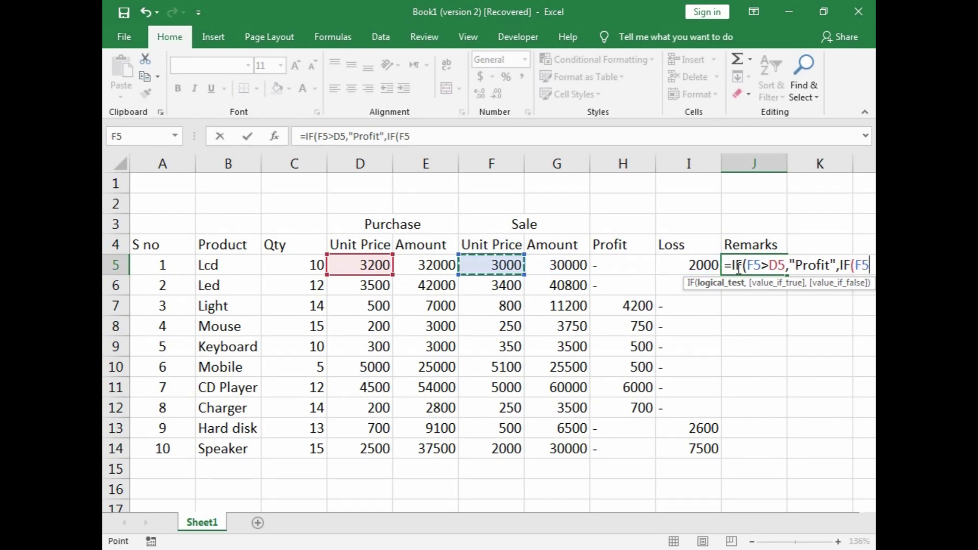
{"action": "type", "text": "<"}
{"action": "key", "text": "Left"}
{"action": "key", "text": "Left"}
{"action": "key", "text": "Left"}
{"action": "key", "text": "Left"}
{"action": "key", "text": "Left"}
{"action": "key", "text": "Left"}
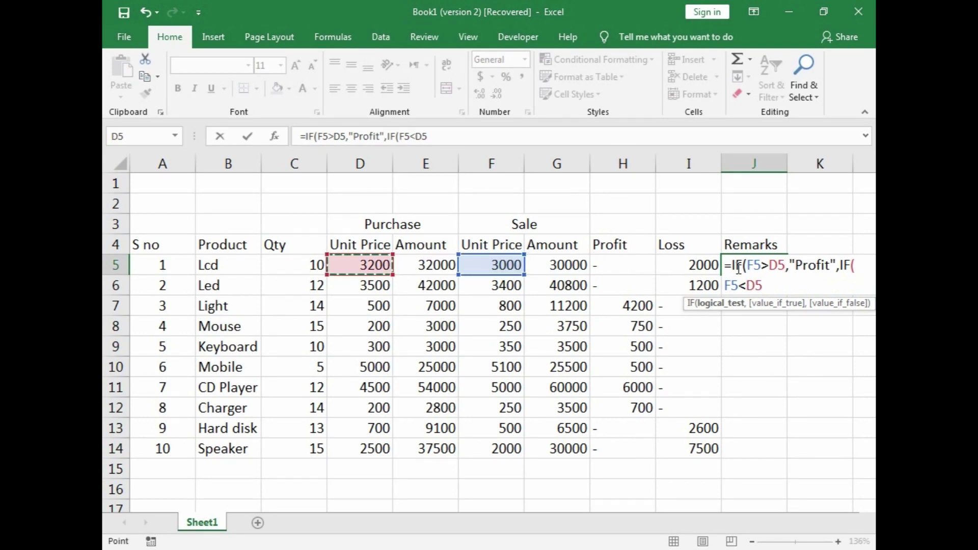
{"action": "type", "text": ",\"L"}
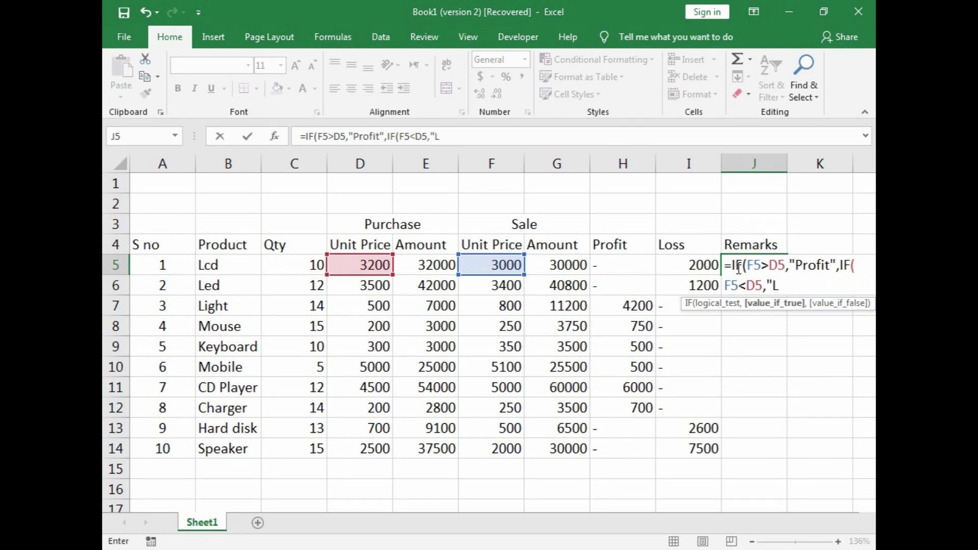
{"action": "type", "text": "oss"}
{"action": "type", "text": "\","}
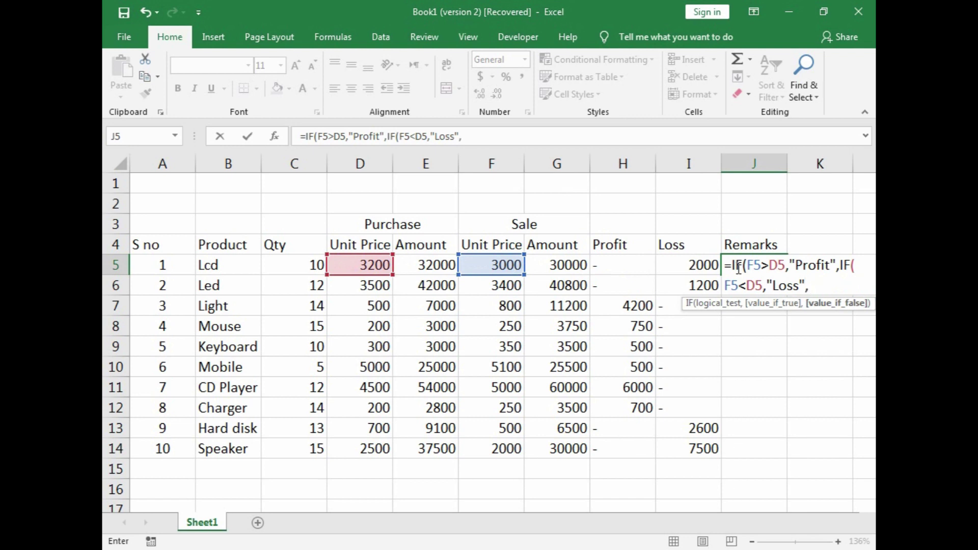
{"action": "type", "text": "if("}
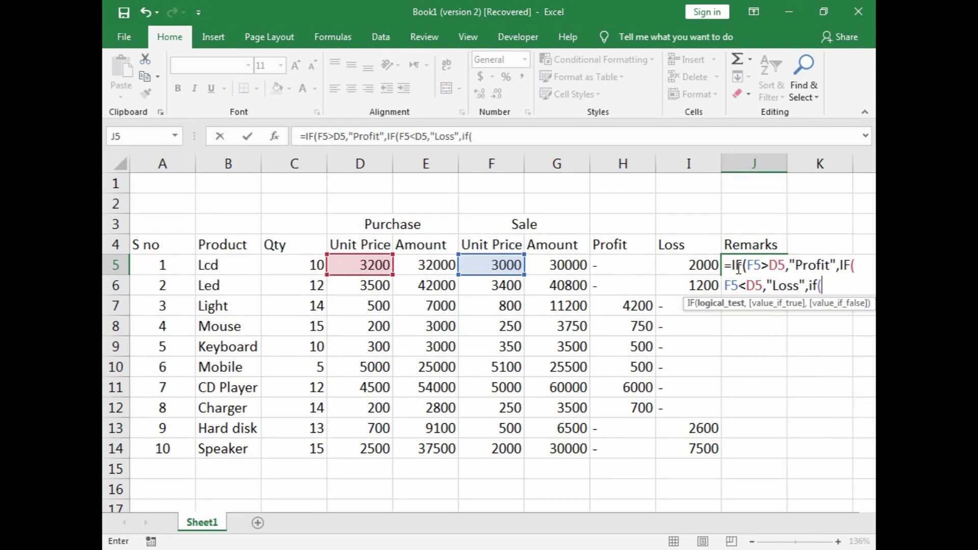
Finish the formula with IF(F5=D5,"No Profit/Loss") and close all brackets.
{"action": "key", "text": "BackSpace"}
{"action": "key", "text": "BackSpace"}
{"action": "key", "text": "BackSpace"}
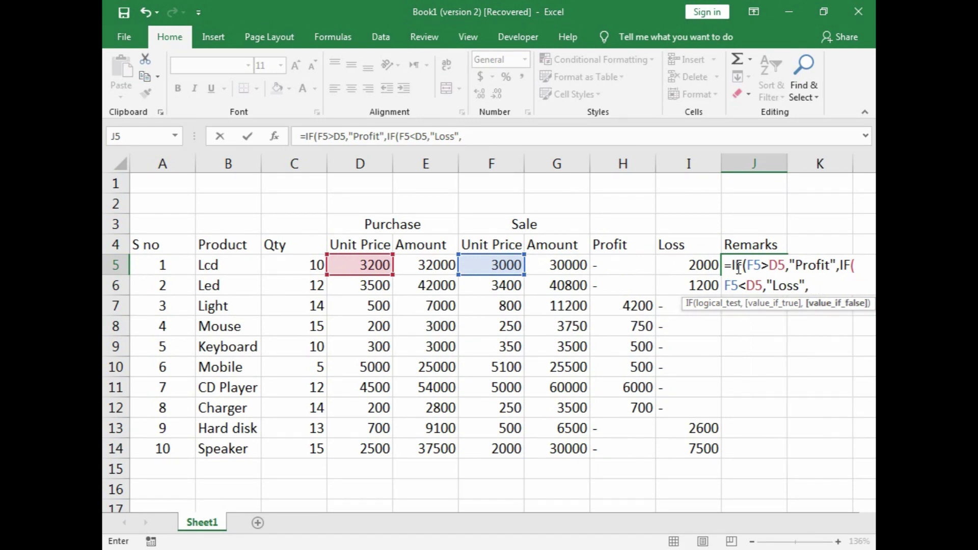
{"action": "type", "text": "IF("}
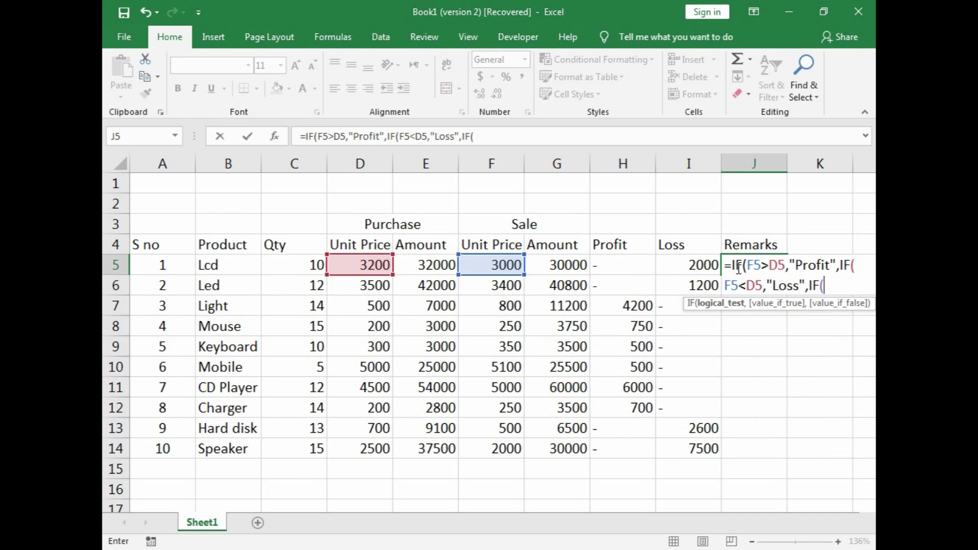
{"action": "key", "text": "Left"}
{"action": "key", "text": "Left"}
{"action": "key", "text": "Left"}
{"action": "key", "text": "Left"}
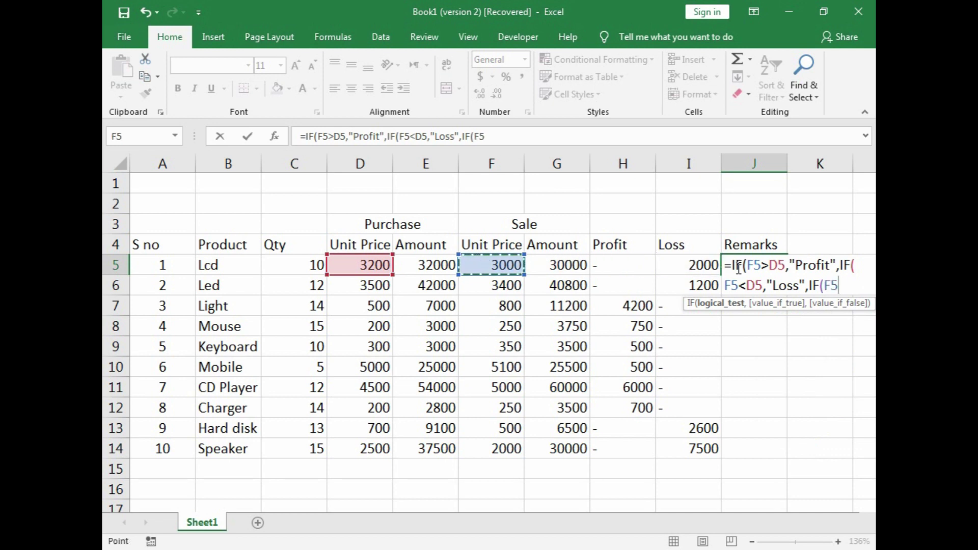
{"action": "type", "text": "="}
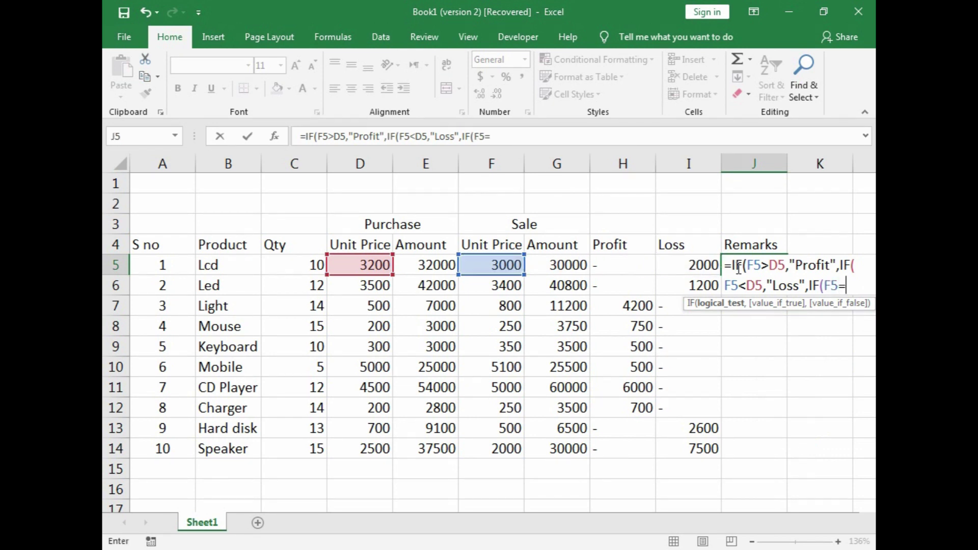
{"action": "key", "text": "Left"}
{"action": "key", "text": "Left"}
{"action": "key", "text": "Left"}
{"action": "key", "text": "Left"}
{"action": "key", "text": "Left"}
{"action": "key", "text": "Left"}
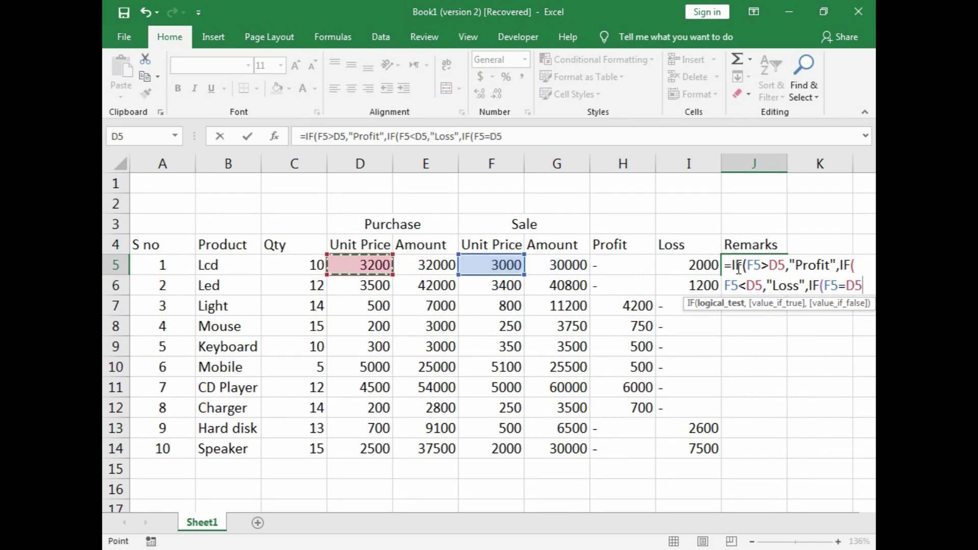
{"action": "type", "text": ",\"No P"}
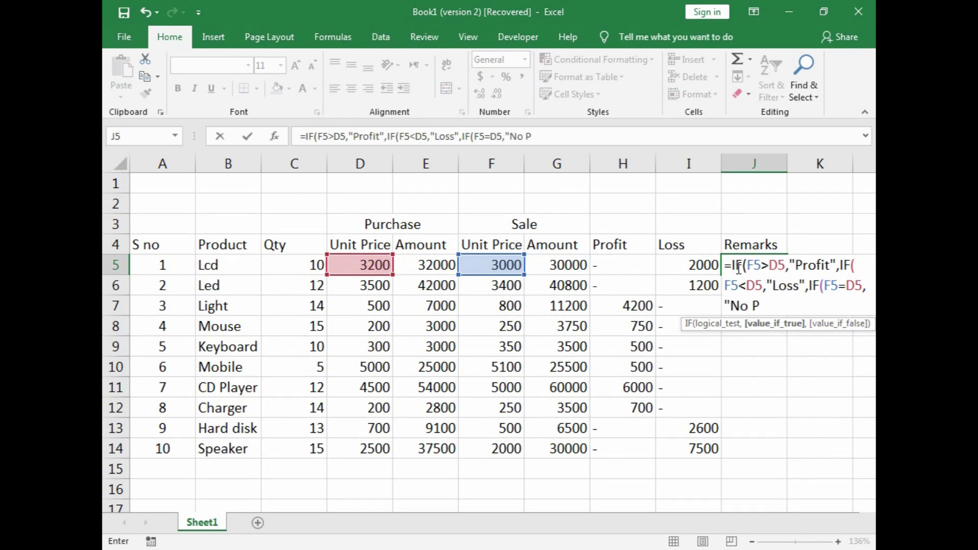
{"action": "type", "text": "rofit"}
{"action": "type", "text": "/Loss\")))"}
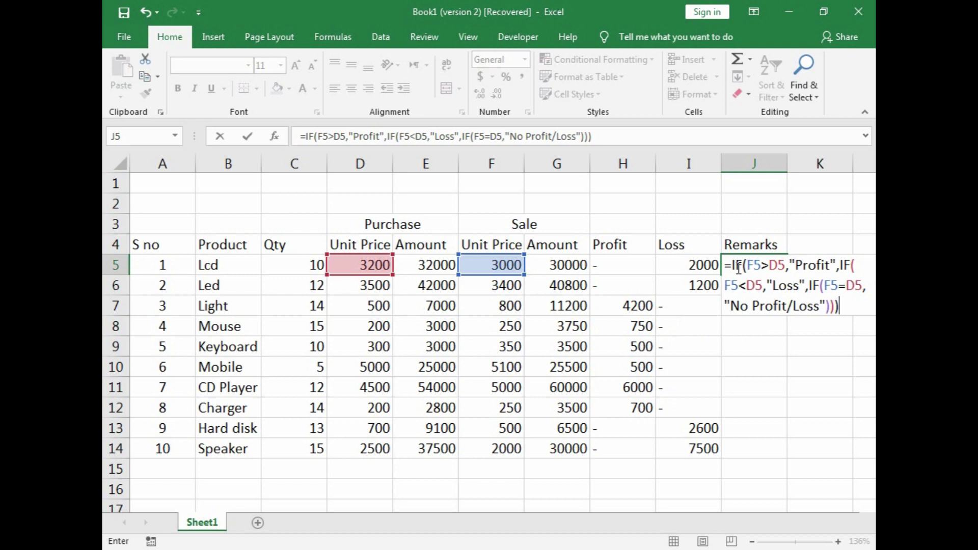
{"action": "key", "text": "Return"}
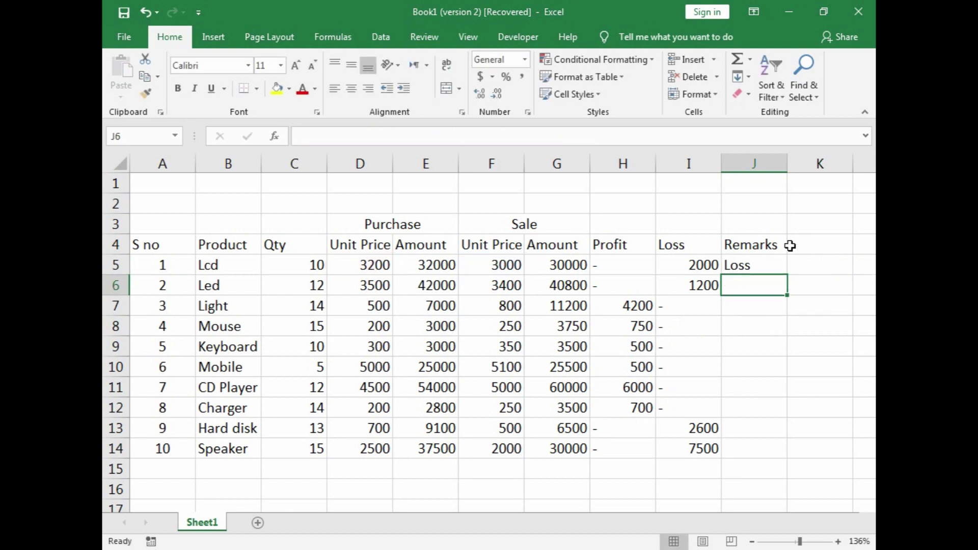
Change the Mouse sale unit price in F8 to 200.
{"action": "left_click", "coordinate": [769, 264]}
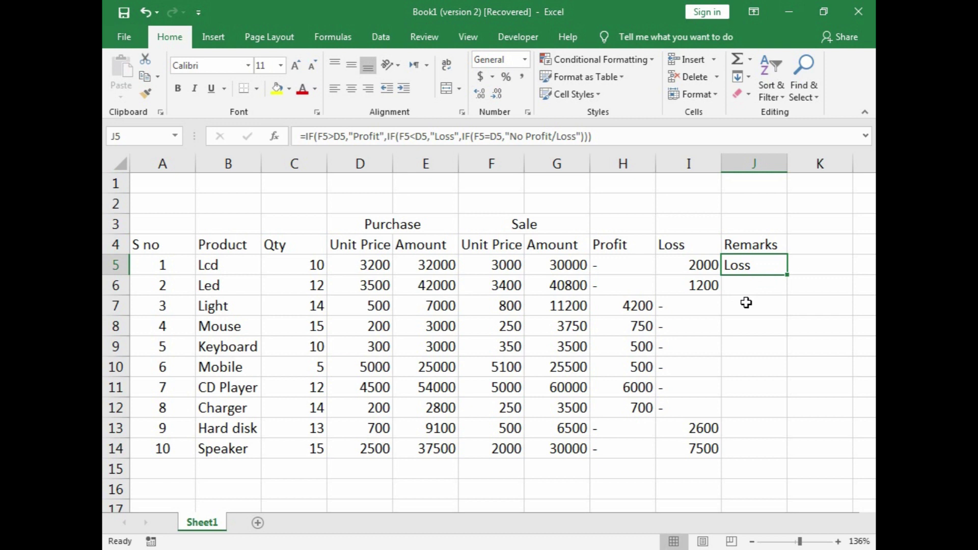
{"action": "key", "text": "Left"}
{"action": "key", "text": "Left"}
{"action": "key", "text": "Left"}
{"action": "key", "text": "Left"}
{"action": "key", "text": "Down"}
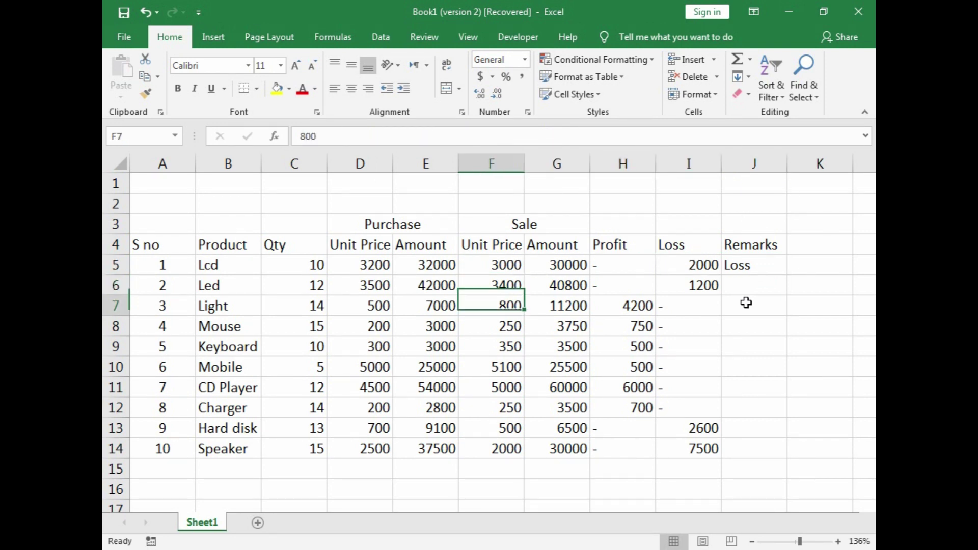
{"action": "key", "text": "Down"}
{"action": "key", "text": "Down"}
{"action": "type", "text": "200"}
{"action": "key", "text": "Return"}
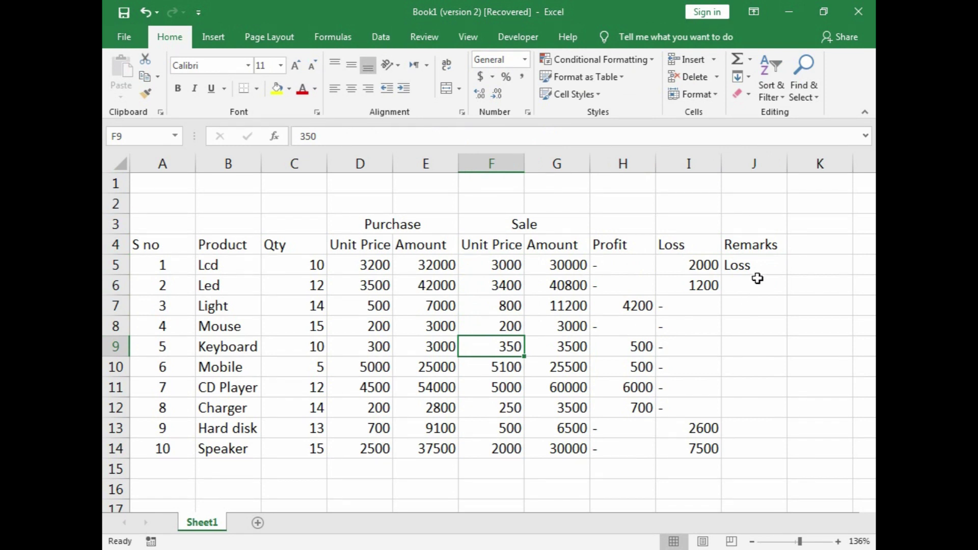
Fill the J5 Remarks formula down to J14 and AutoFit column J.
{"action": "left_click", "coordinate": [764, 263]}
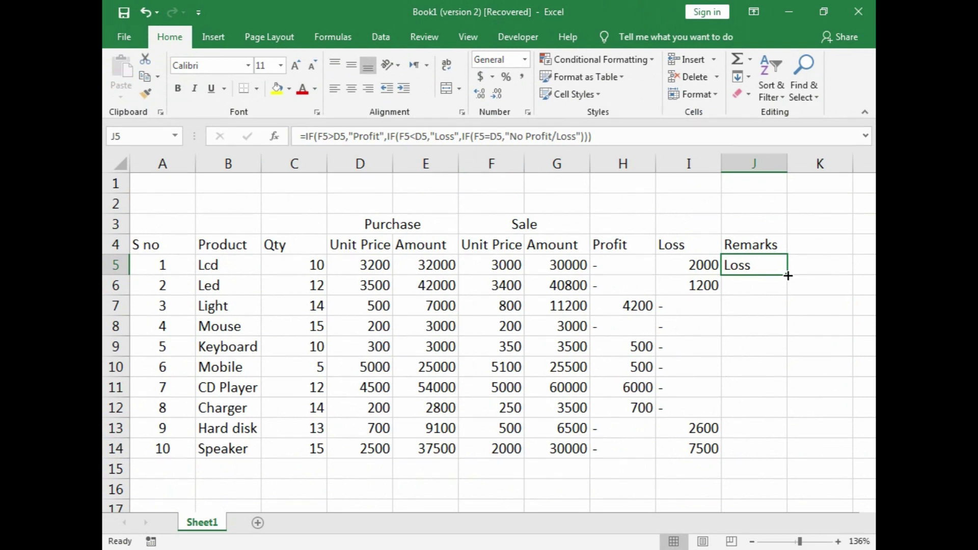
{"action": "left_click_drag", "start_coordinate": [788, 276], "coordinate": [786, 460]}
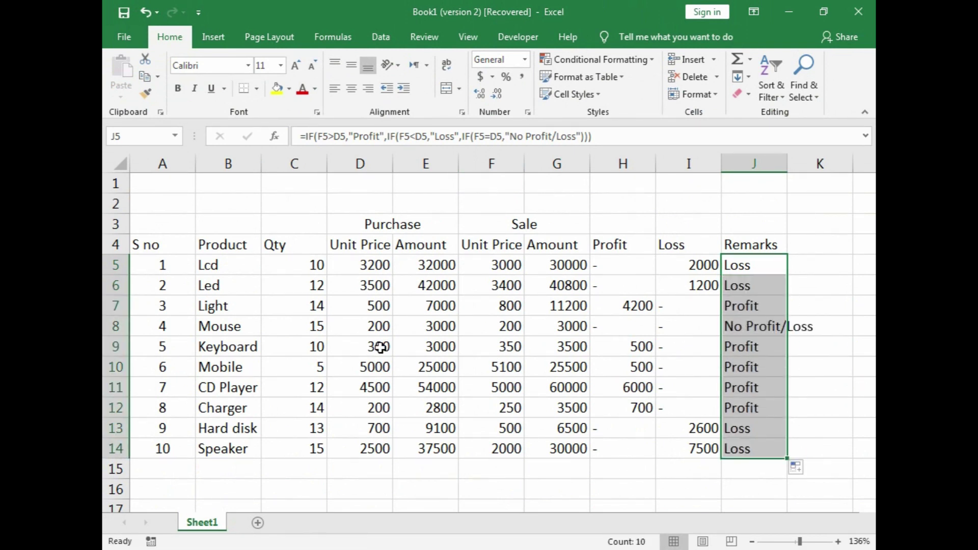
{"action": "double_click", "coordinate": [788, 161]}
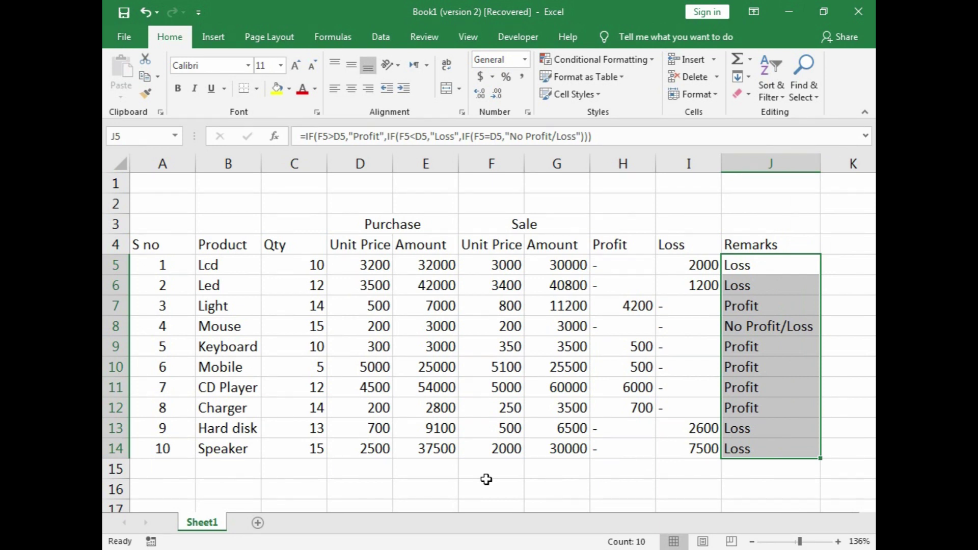
{"action": "left_click_drag", "start_coordinate": [487, 481], "coordinate": [616, 462]}
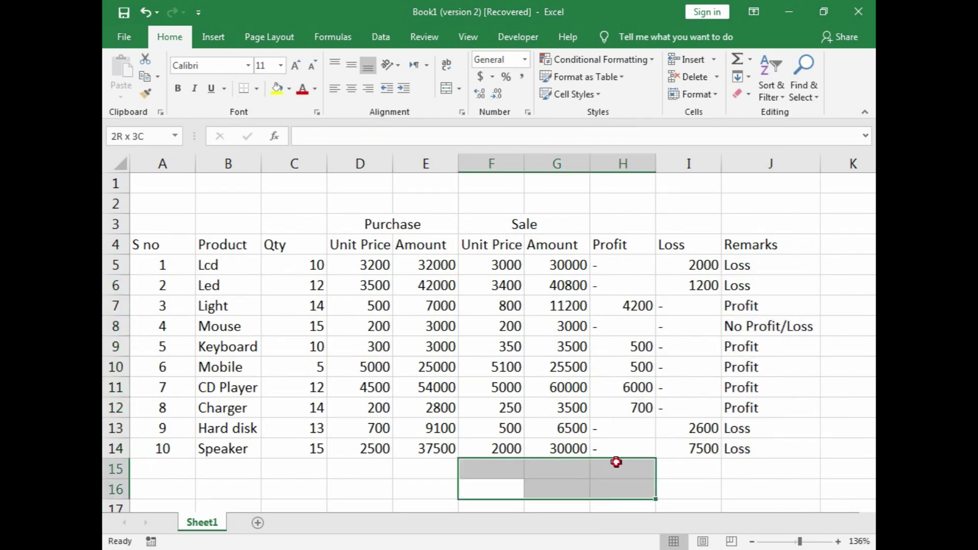
Merge and centre F15:H15 and label it TOTAL PROFIT.
{"action": "left_click", "coordinate": [505, 469]}
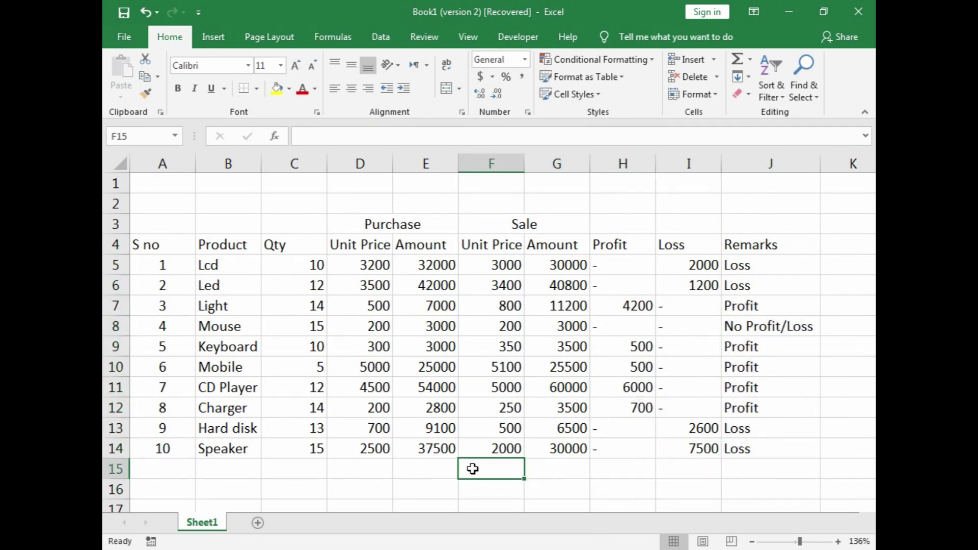
{"action": "left_click_drag", "start_coordinate": [460, 467], "coordinate": [619, 462]}
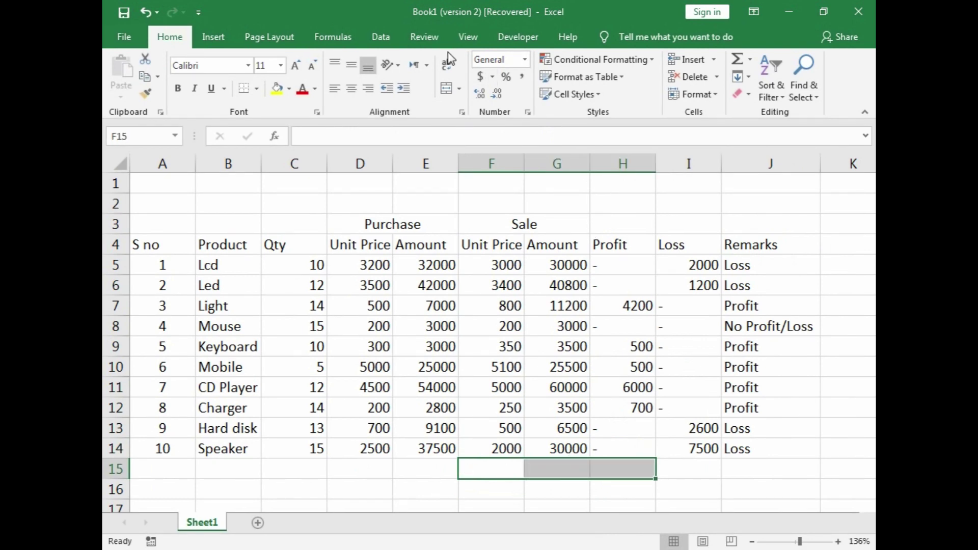
{"action": "left_click", "coordinate": [443, 93]}
{"action": "type", "text": "tot"}
{"action": "key", "text": "BackSpace"}
{"action": "key", "text": "BackSpace"}
{"action": "key", "text": "BackSpace"}
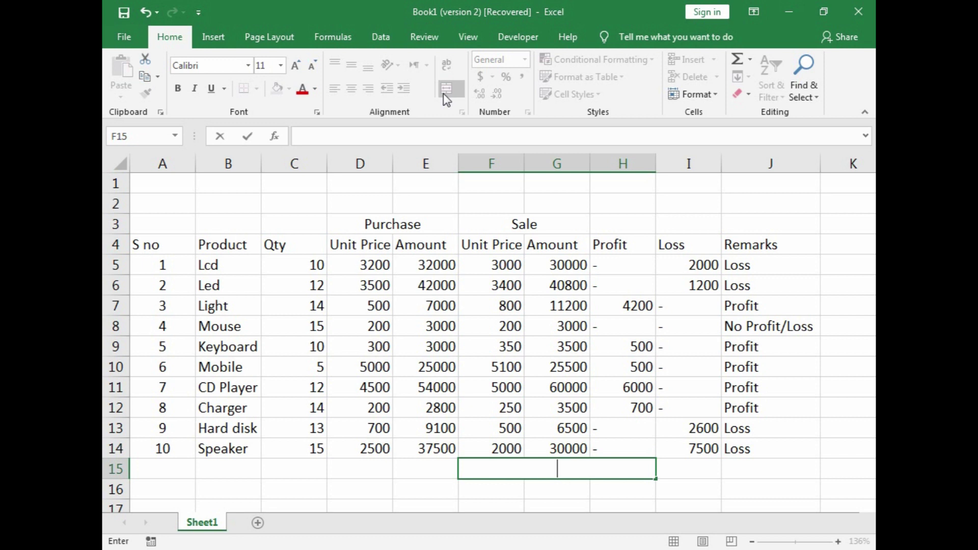
{"action": "type", "text": "T"}
{"action": "type", "text": "AL"}
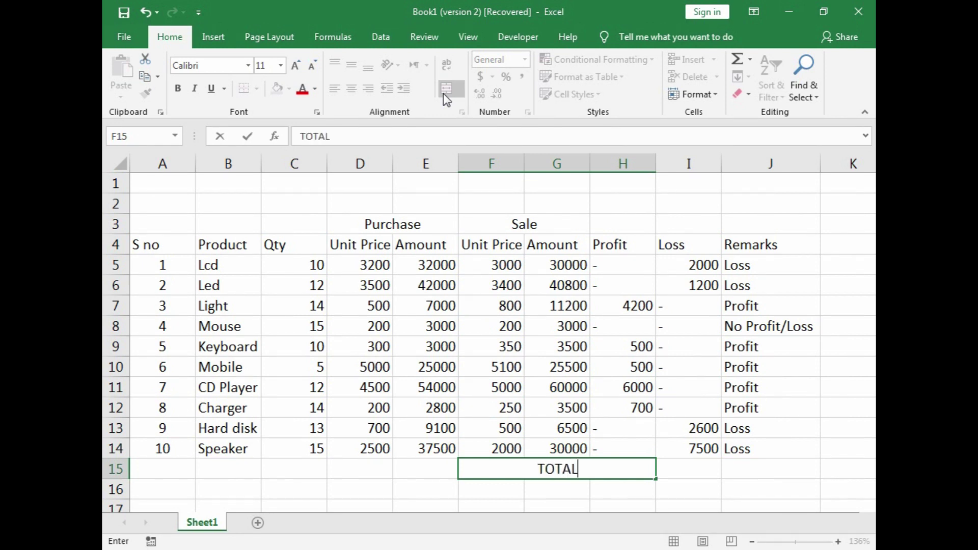
{"action": "type", "text": " PROFIT"}
{"action": "key", "text": "Return"}
Merge and centre F16:H16 and F17:H17, labelling them TOTAL LOSS and PARNER 1.
{"action": "key", "text": "shift+Right"}
{"action": "key", "text": "shift+Right"}
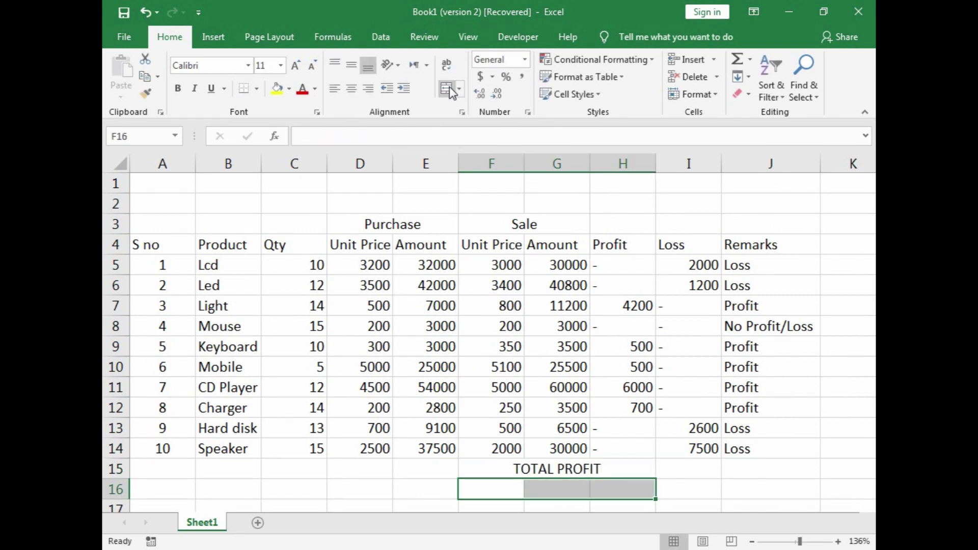
{"action": "left_click", "coordinate": [449, 90]}
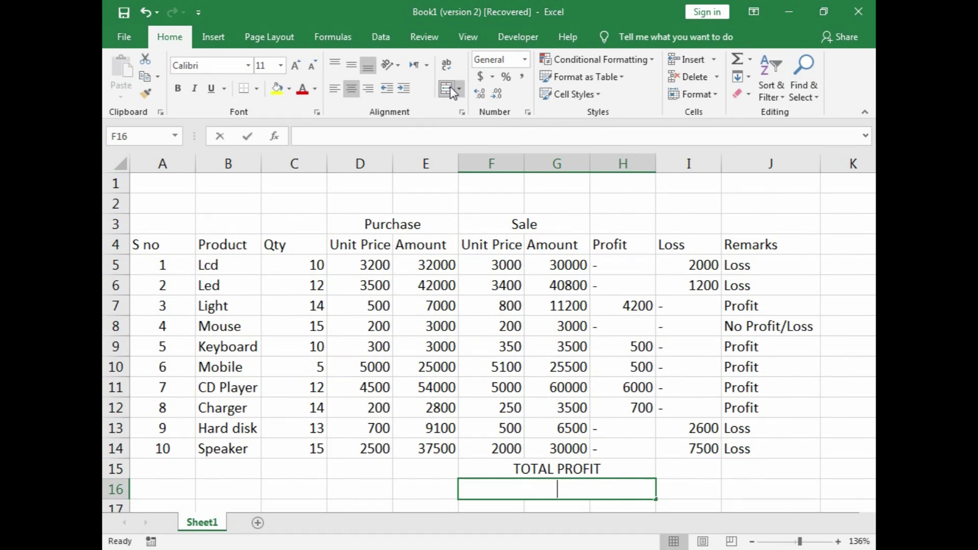
{"action": "type", "text": "TOTAL LOSS"}
{"action": "key", "text": "Return"}
{"action": "key", "text": "shift+Right"}
{"action": "key", "text": "shift+Right"}
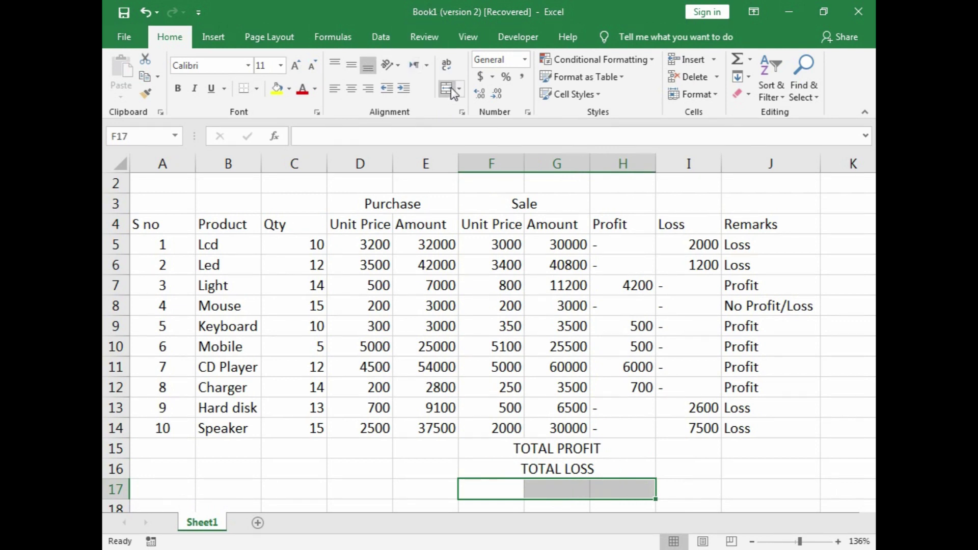
{"action": "left_click", "coordinate": [448, 89]}
{"action": "type", "text": "p"}
{"action": "key", "text": "BackSpace"}
{"action": "type", "text": "PARNER"}
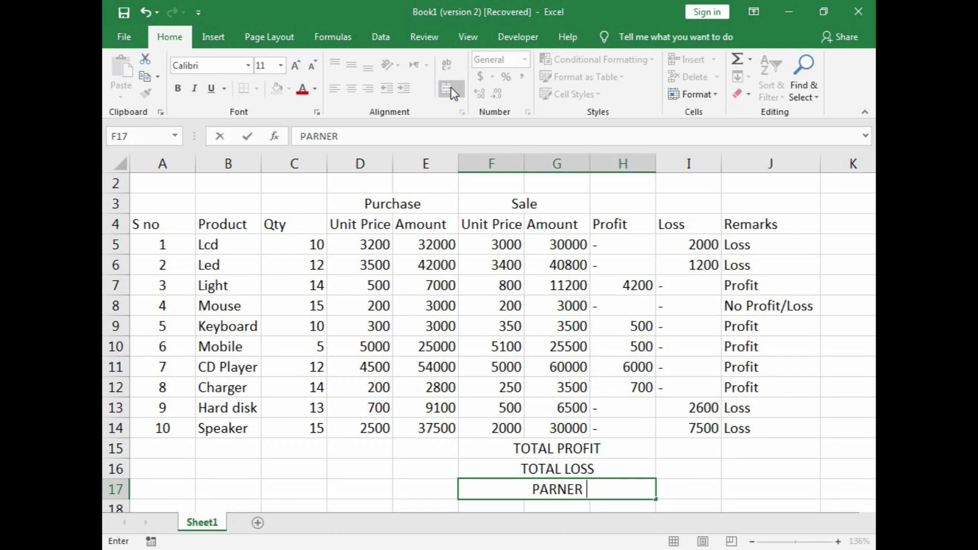
{"action": "type", "text": " 1"}
{"action": "key", "text": "Right"}
{"action": "key", "text": "Up"}
{"action": "key", "text": "Up"}
{"action": "key", "text": "Up"}
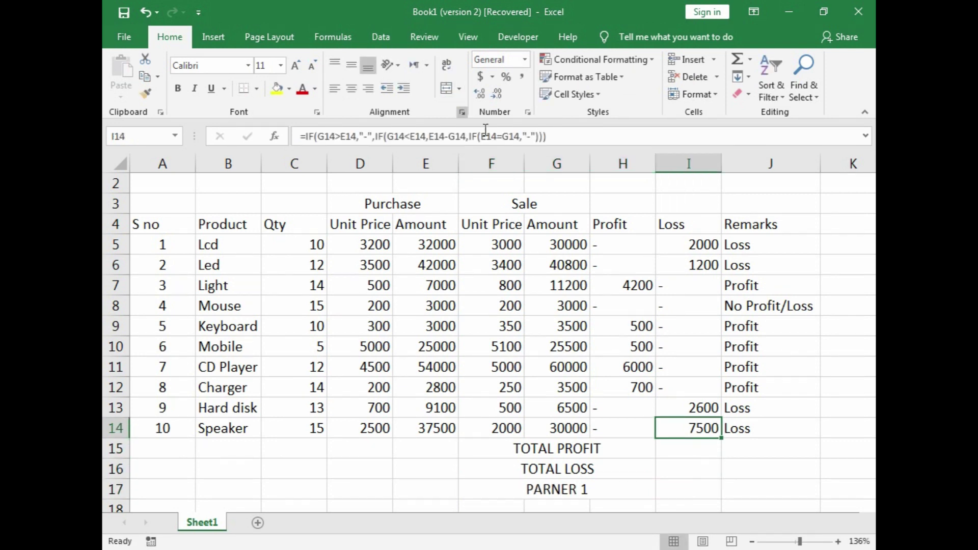
Merge Across I15:J17 and start a =SUM( formula in I15.
{"action": "left_click", "coordinate": [681, 450]}
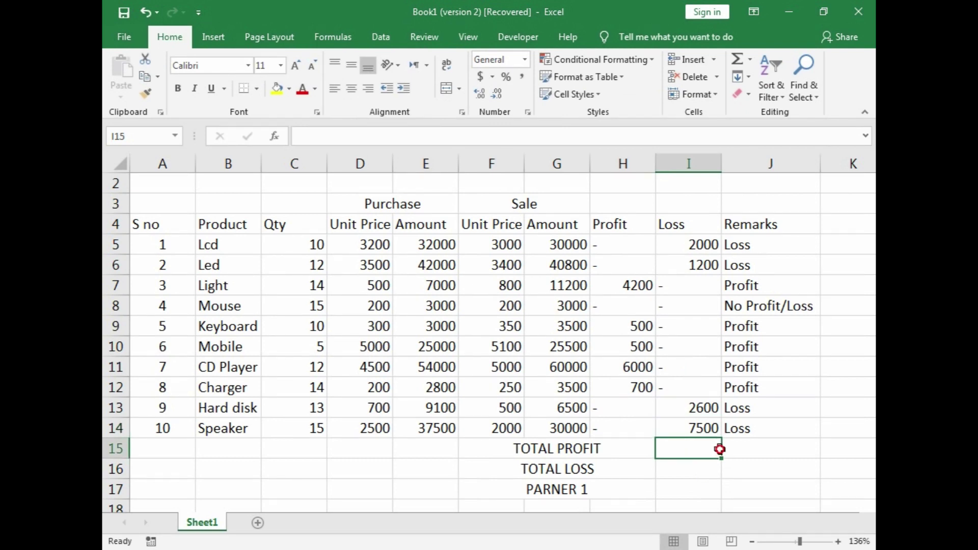
{"action": "left_click_drag", "start_coordinate": [719, 449], "coordinate": [747, 489]}
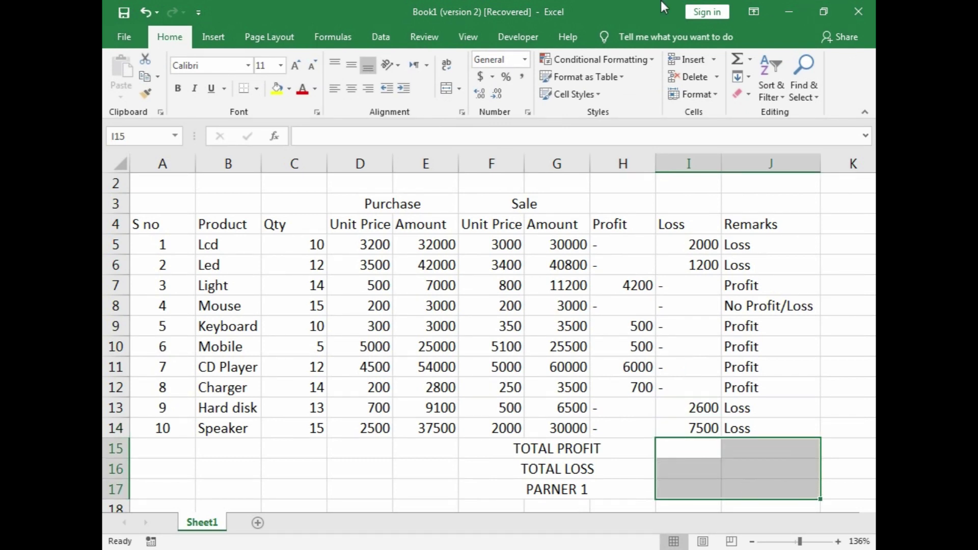
{"action": "left_click", "coordinate": [459, 89]}
{"action": "left_click", "coordinate": [486, 125]}
{"action": "left_click", "coordinate": [692, 450]}
{"action": "type", "text": "="}
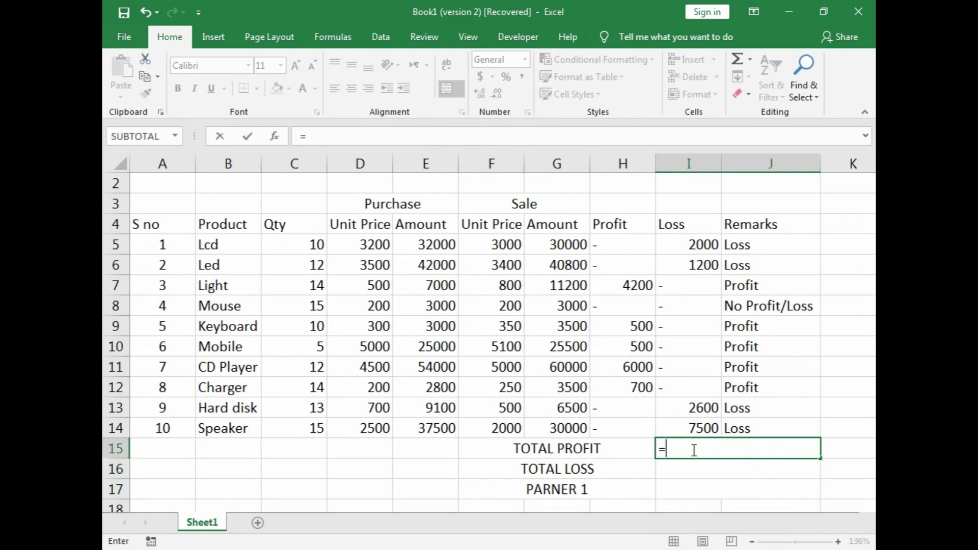
{"action": "type", "text": "SUM("}
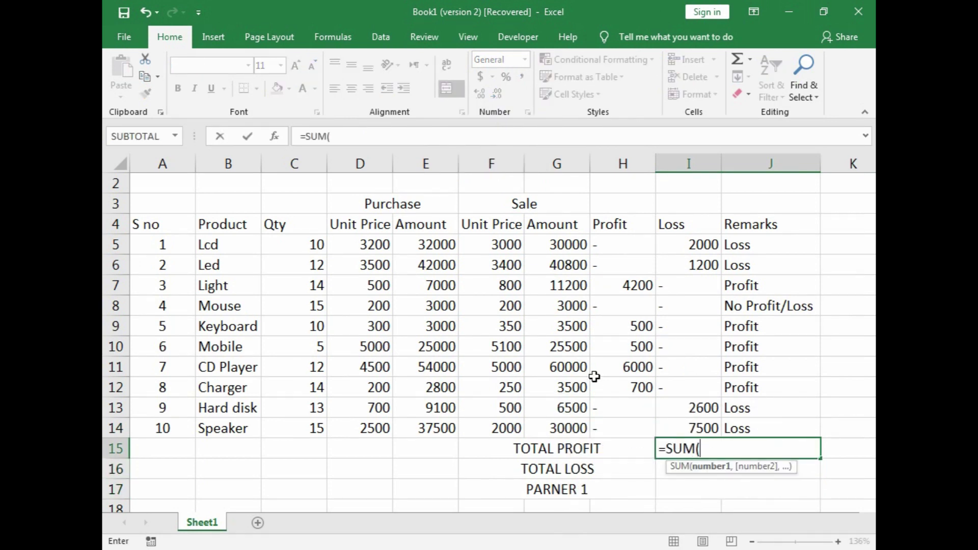
Complete TOTAL PROFIT as =SUM(H5:H14), giving 11900.
{"action": "left_click_drag", "start_coordinate": [639, 245], "coordinate": [639, 429]}
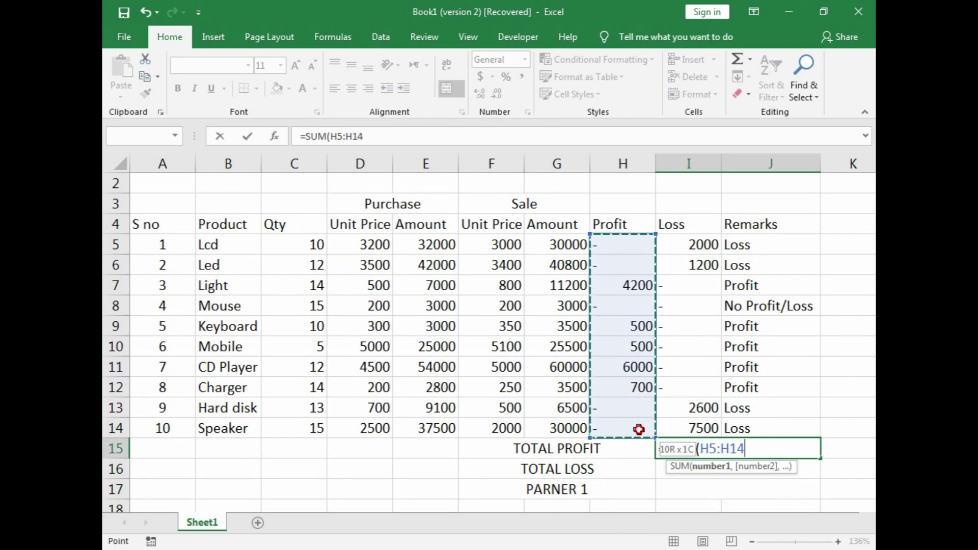
{"action": "left_click_drag", "start_coordinate": [638, 429], "coordinate": [638, 430]}
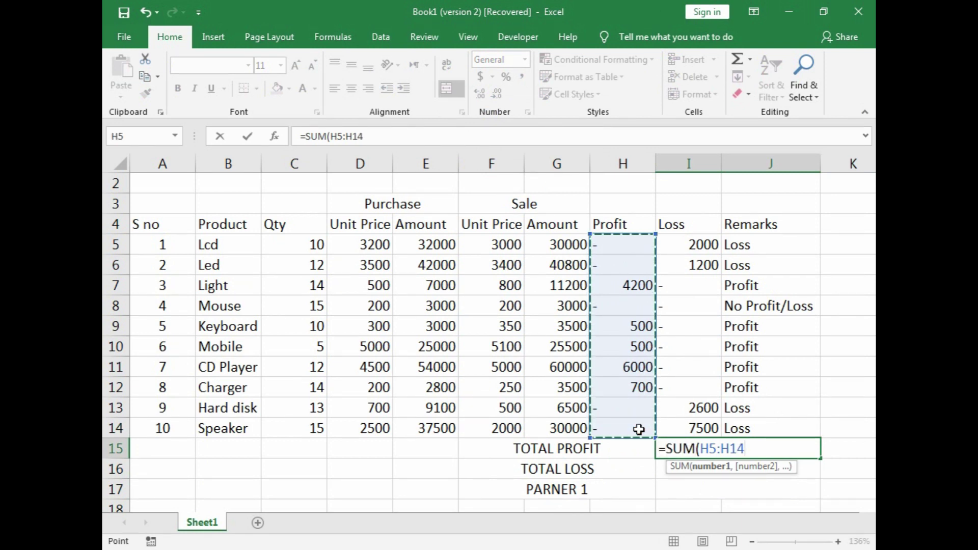
{"action": "type", "text": ")"}
{"action": "key", "text": "Return"}
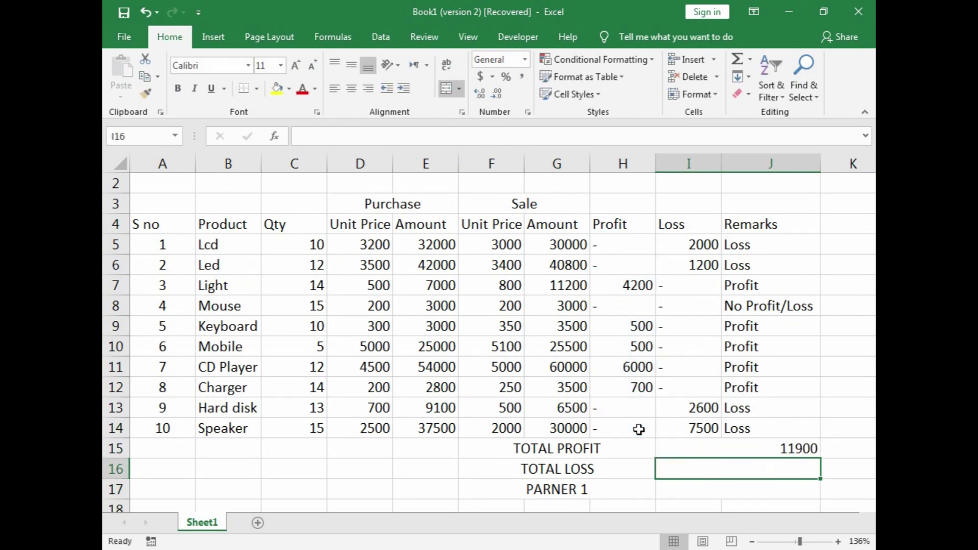
{"action": "key", "text": "Up"}
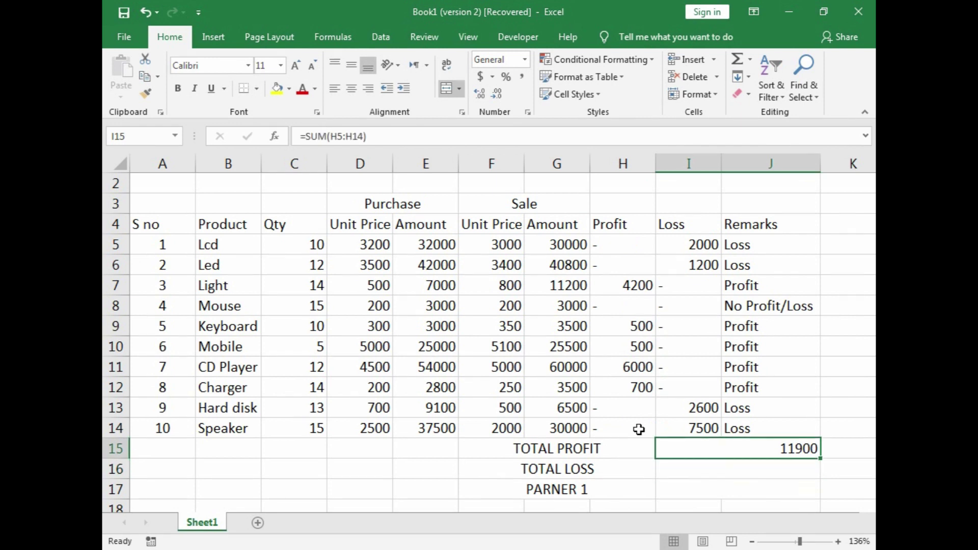
Set TOTAL LOSS to =SUM(I5:I14), giving 13300.
{"action": "key", "text": "Down"}
{"action": "type", "text": "=S"}
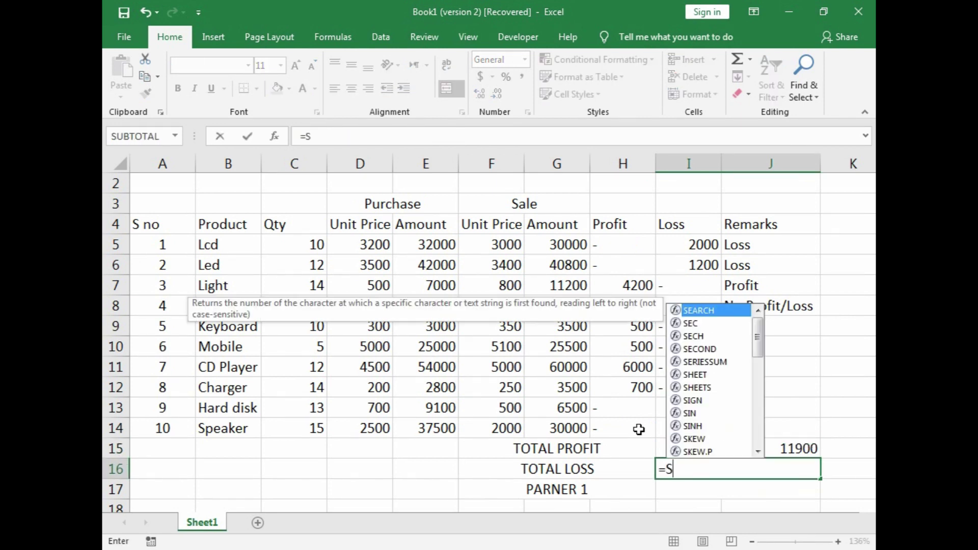
{"action": "type", "text": "UM"}
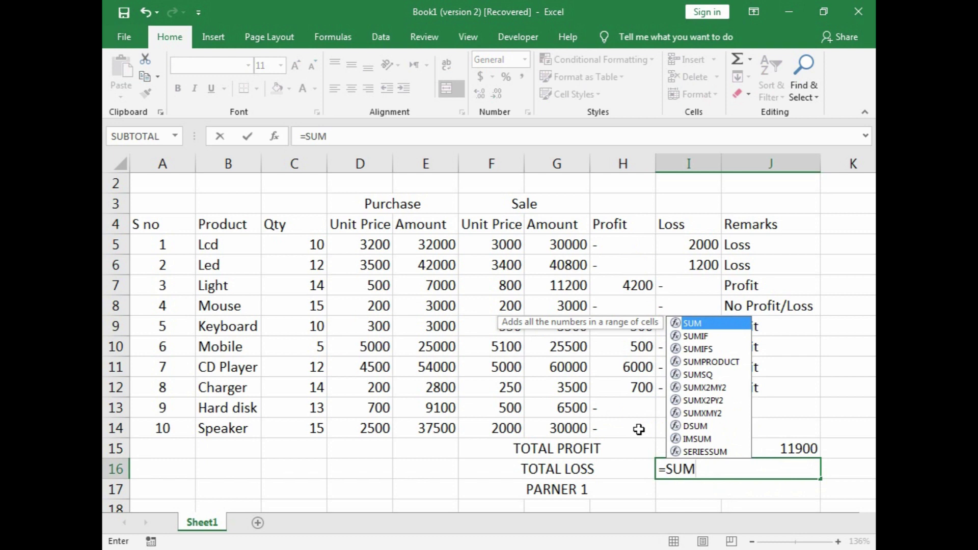
{"action": "type", "text": "("}
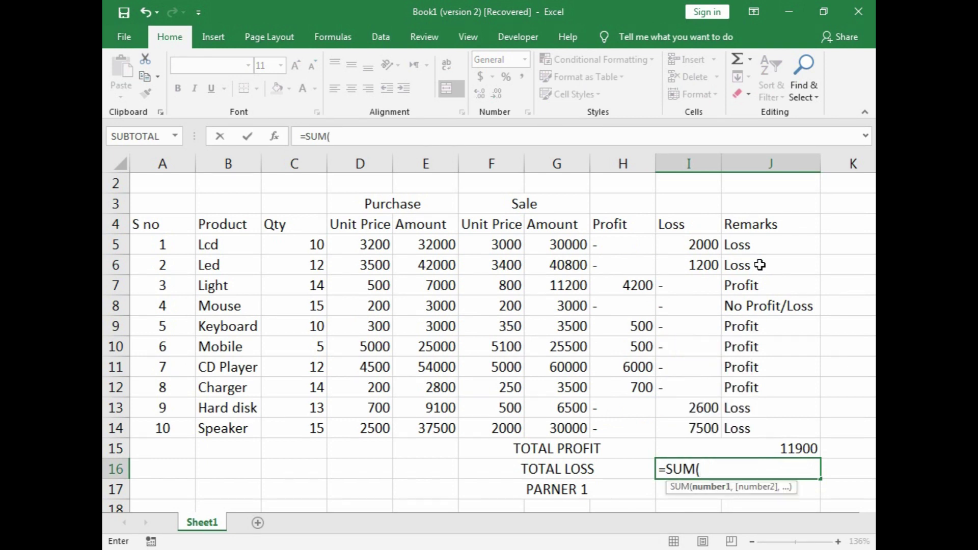
{"action": "left_click_drag", "start_coordinate": [695, 228], "coordinate": [692, 366]}
{"action": "left_click_drag", "start_coordinate": [692, 245], "coordinate": [696, 425]}
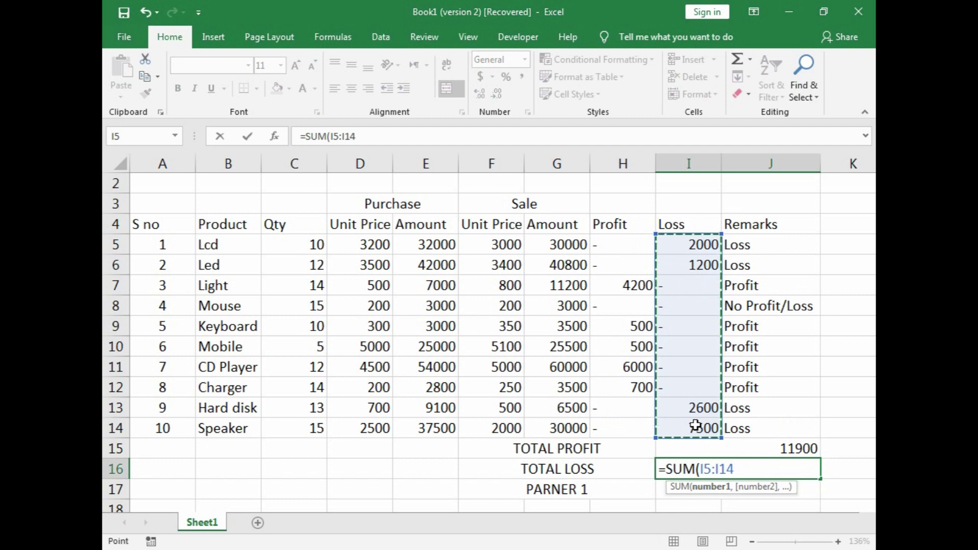
{"action": "type", "text": ")"}
{"action": "key", "text": "Return"}
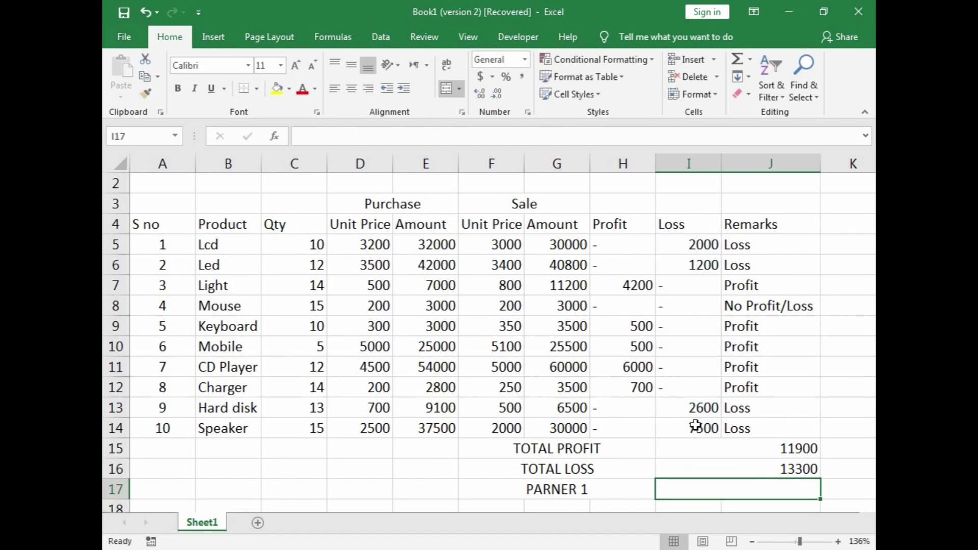
{"action": "key", "text": "Up"}
Make PARNER 1 equal =I15/2, half the total profit (5950).
{"action": "key", "text": "Down"}
{"action": "type", "text": "="}
{"action": "key", "text": "Up"}
{"action": "key", "text": "Up"}
{"action": "type", "text": "/"}
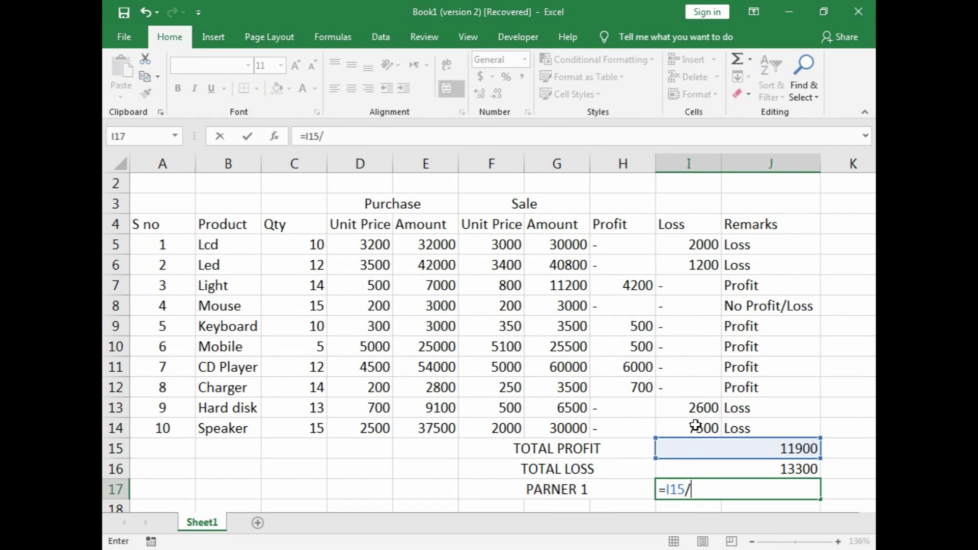
{"action": "type", "text": "1"}
{"action": "key", "text": "Return"}
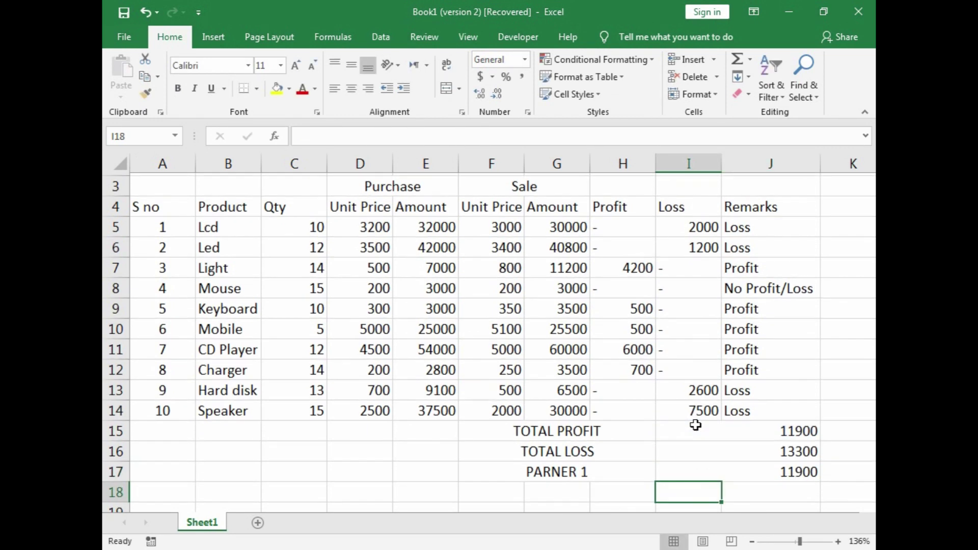
{"action": "key", "text": "Up"}
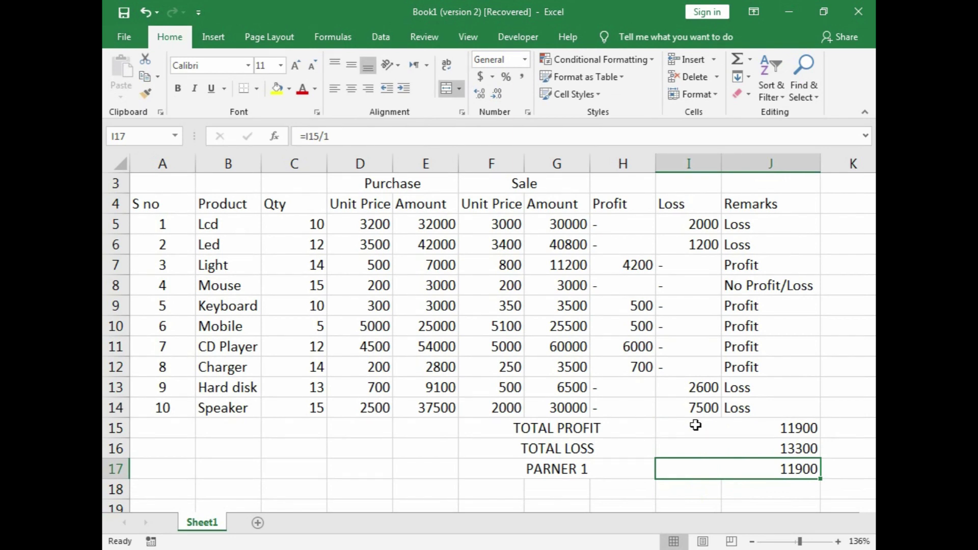
{"action": "key", "text": "F2"}
{"action": "key", "text": "BackSpace"}
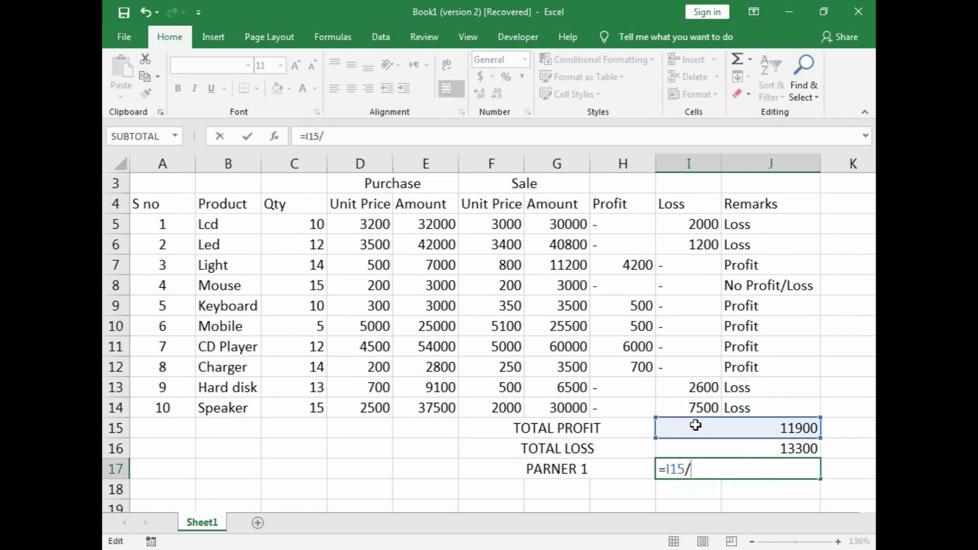
{"action": "type", "text": "2"}
{"action": "key", "text": "Return"}
{"action": "key", "text": "Up"}
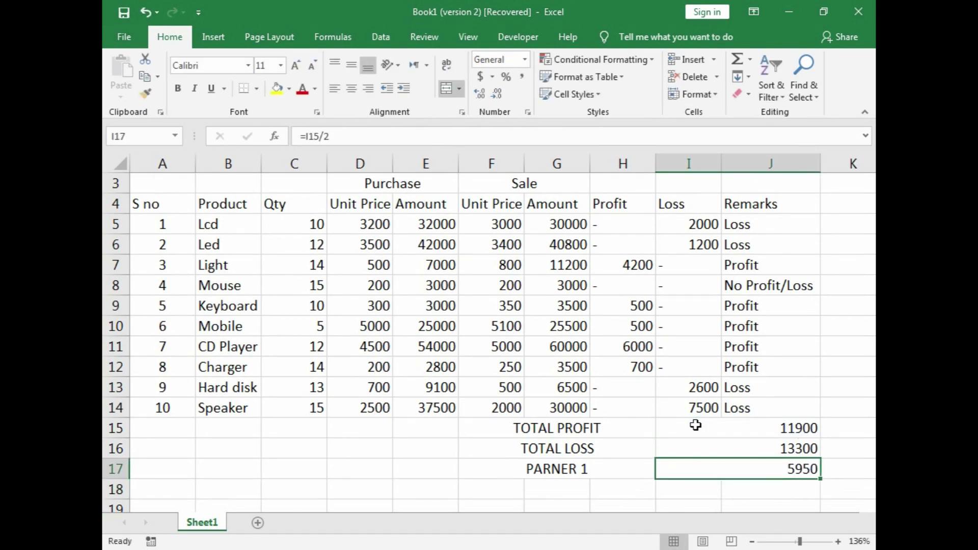
{"action": "left_click_drag", "start_coordinate": [695, 425], "coordinate": [715, 469]}
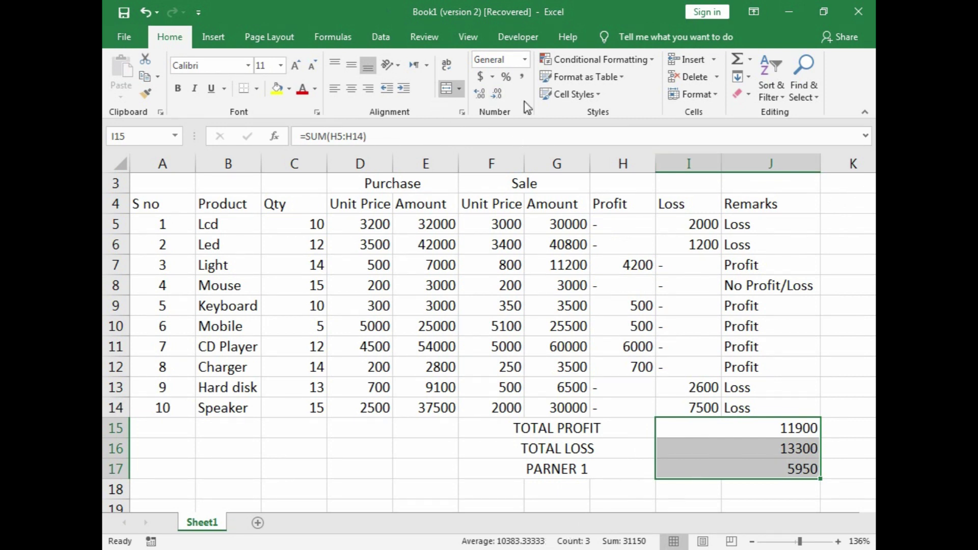
Apply Comma Style to the three totals for thousands separators and two decimals.
{"action": "left_click", "coordinate": [521, 76]}
{"action": "left_click", "coordinate": [794, 265]}
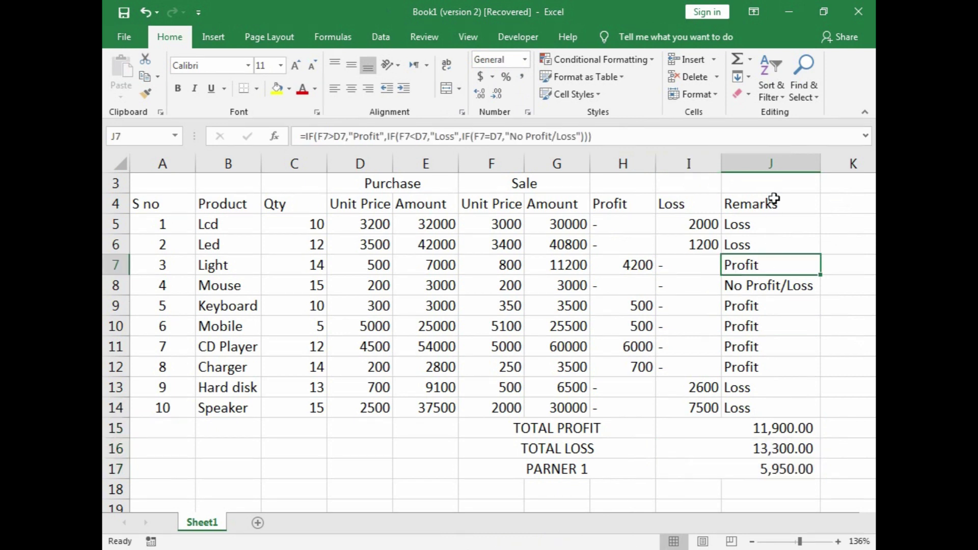
{"action": "left_click", "coordinate": [753, 163]}
{"action": "left_click_drag", "start_coordinate": [753, 183], "coordinate": [753, 148]}
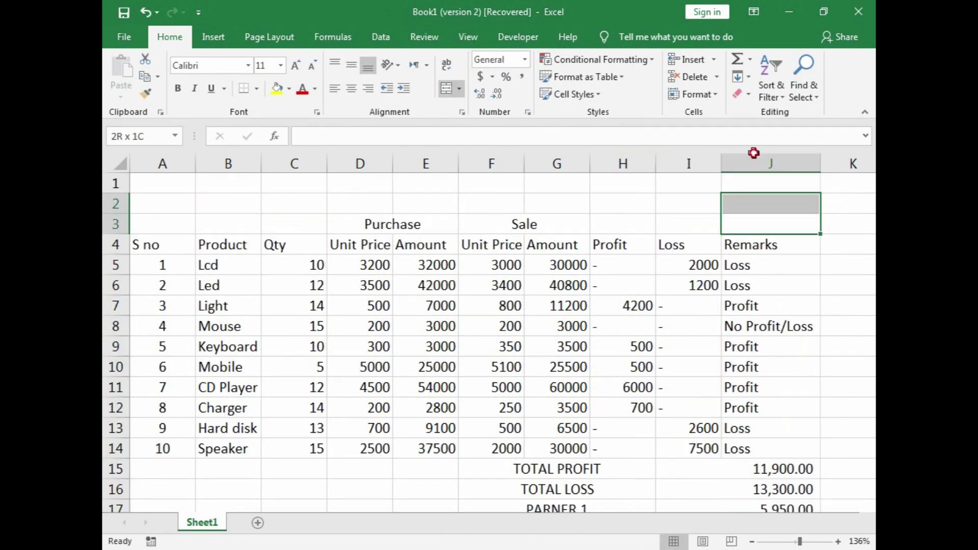
Give the product table A4:J14 All Borders and centre its text.
{"action": "left_click", "coordinate": [752, 297]}
{"action": "mouse_move", "coordinate": [737, 250]}
{"action": "left_mouse_down"}
{"action": "mouse_move", "coordinate": [106, 461]}
{"action": "mouse_move", "coordinate": [107, 448]}
{"action": "left_mouse_up"}
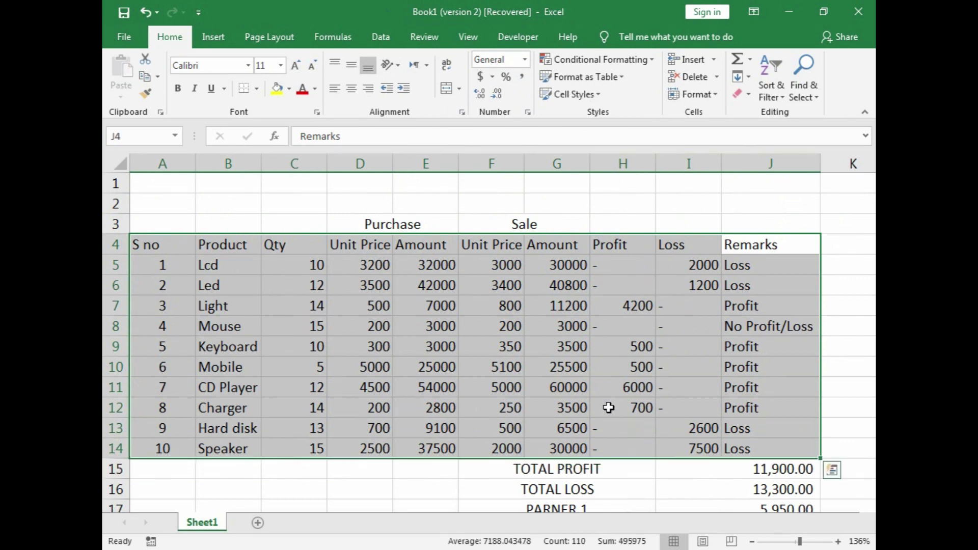
{"action": "left_click", "coordinate": [257, 89]}
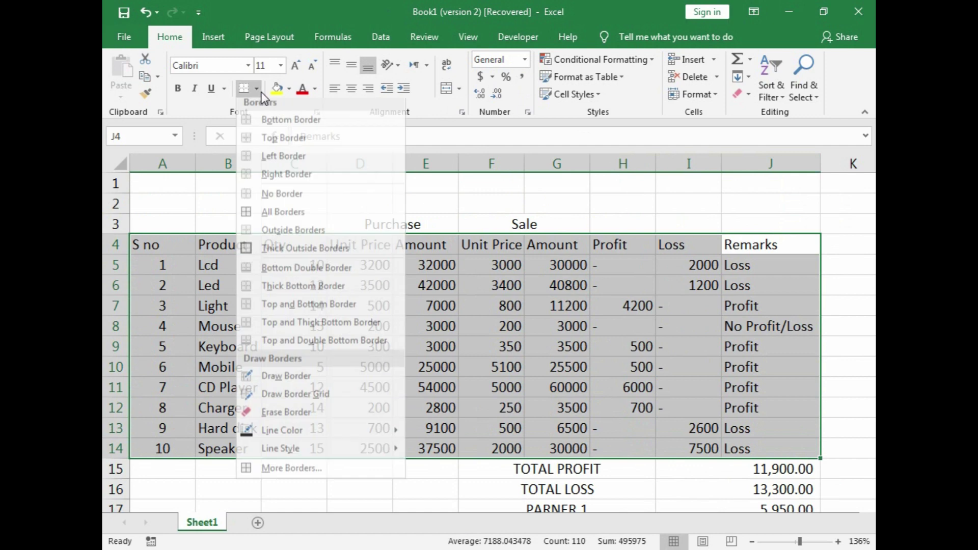
{"action": "left_click", "coordinate": [289, 222]}
{"action": "left_click", "coordinate": [351, 88]}
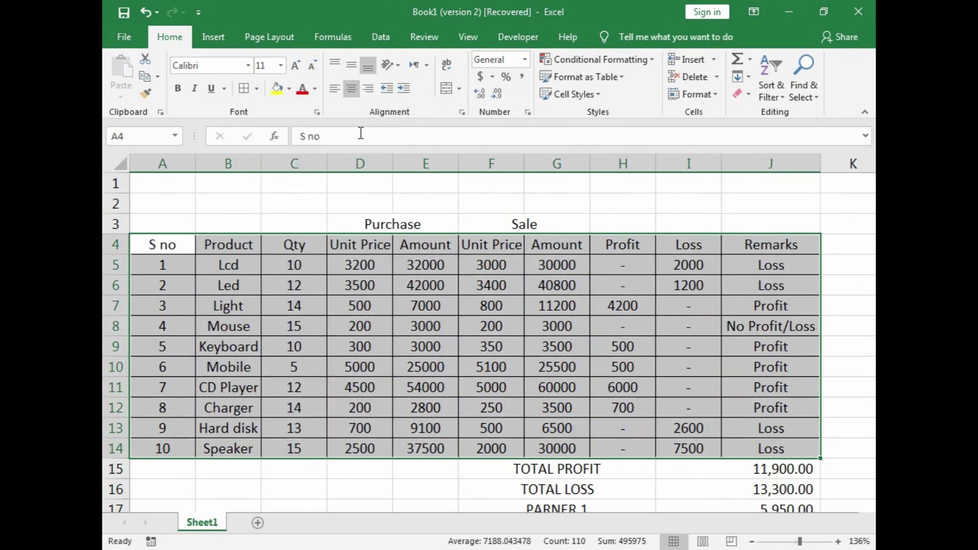
{"action": "left_click_drag", "start_coordinate": [153, 222], "coordinate": [753, 239]}
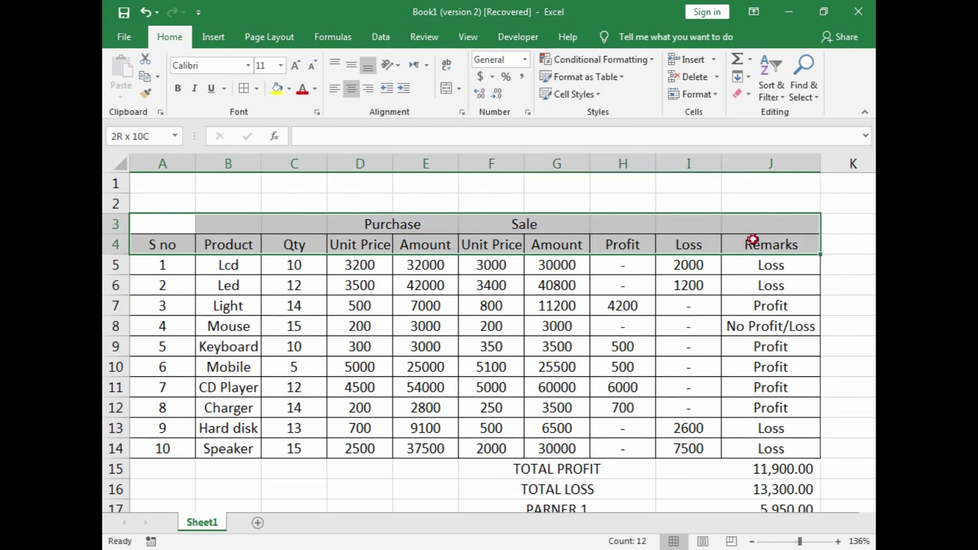
Fill header rows 3–4 dark blue with bold white text one size smaller.
{"action": "left_click", "coordinate": [289, 89]}
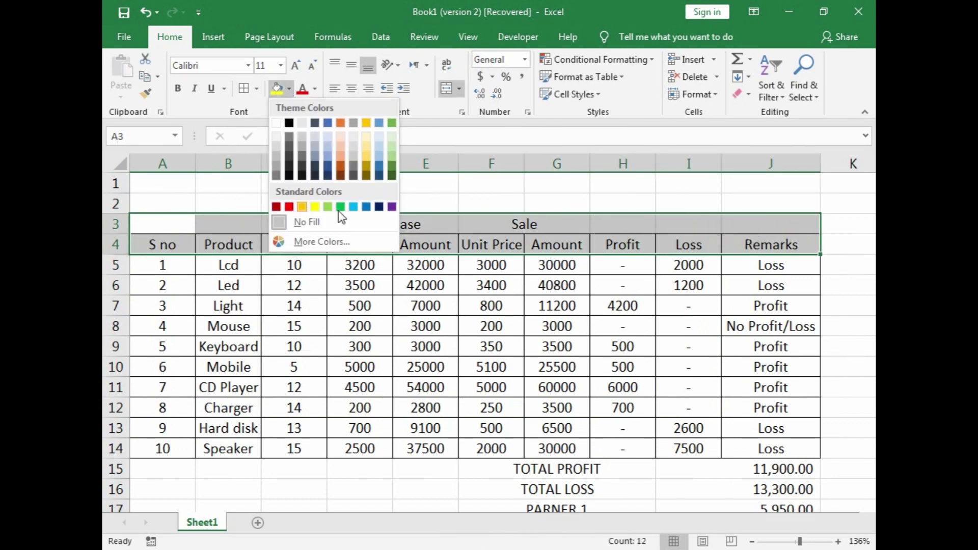
{"action": "left_click", "coordinate": [379, 206]}
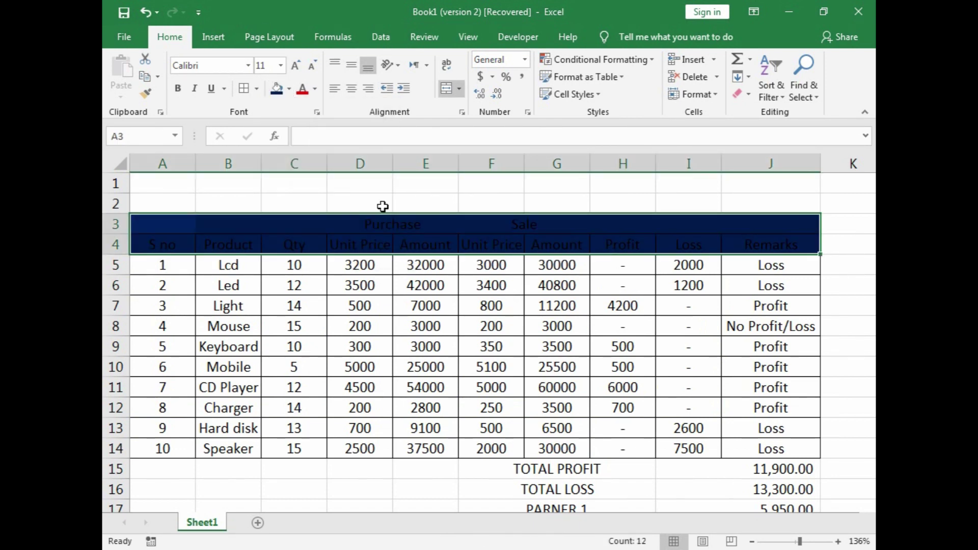
{"action": "left_click", "coordinate": [314, 88]}
{"action": "left_click", "coordinate": [302, 137]}
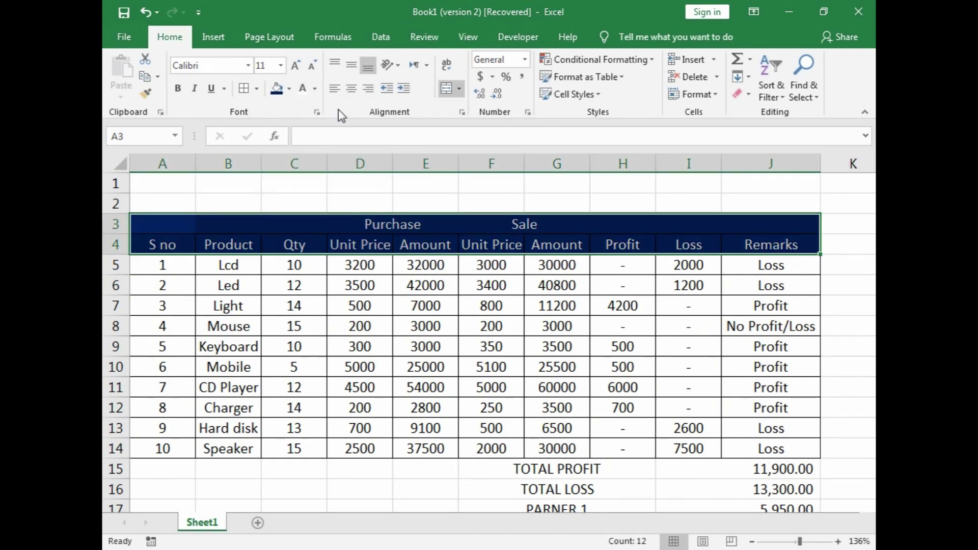
{"action": "left_click", "coordinate": [308, 66]}
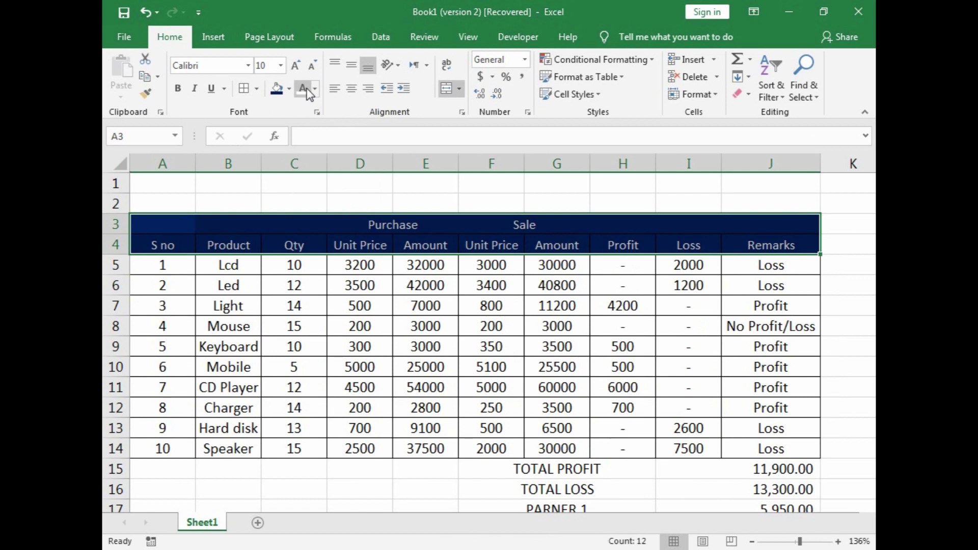
{"action": "left_click", "coordinate": [179, 88]}
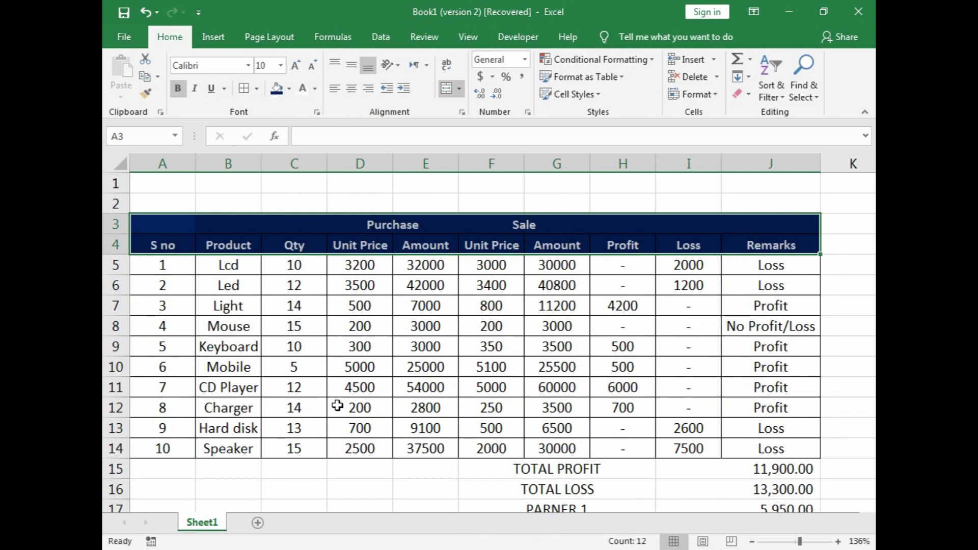
{"action": "left_click", "coordinate": [338, 406]}
{"action": "left_click_drag", "start_coordinate": [148, 259], "coordinate": [775, 445]}
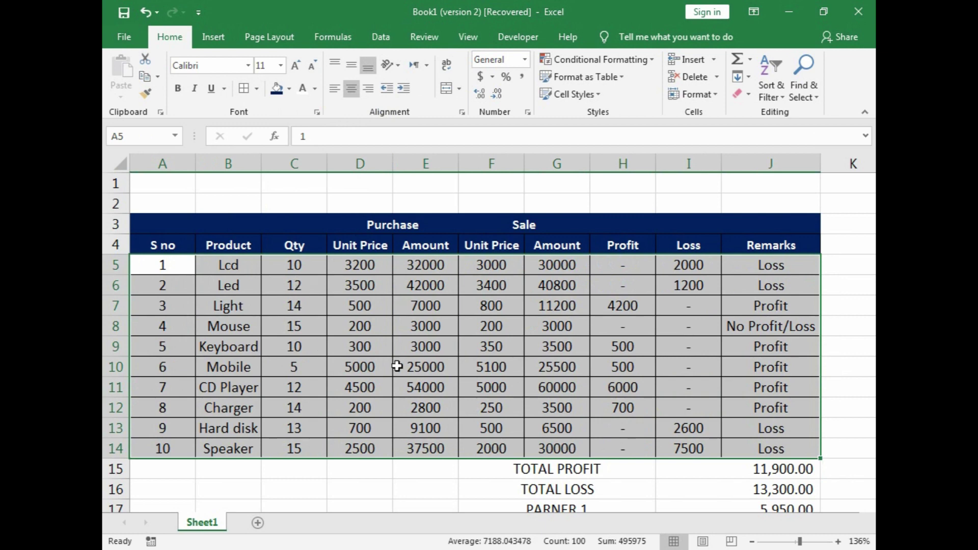
Give data rows 5–14 a black fill with white text at font size 11.
{"action": "left_click", "coordinate": [606, 78]}
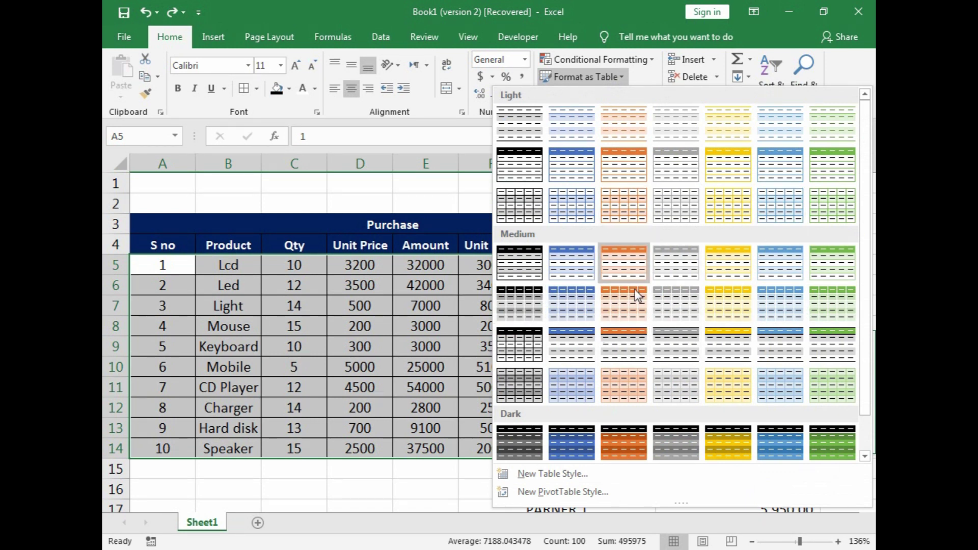
{"action": "left_click", "coordinate": [294, 115]}
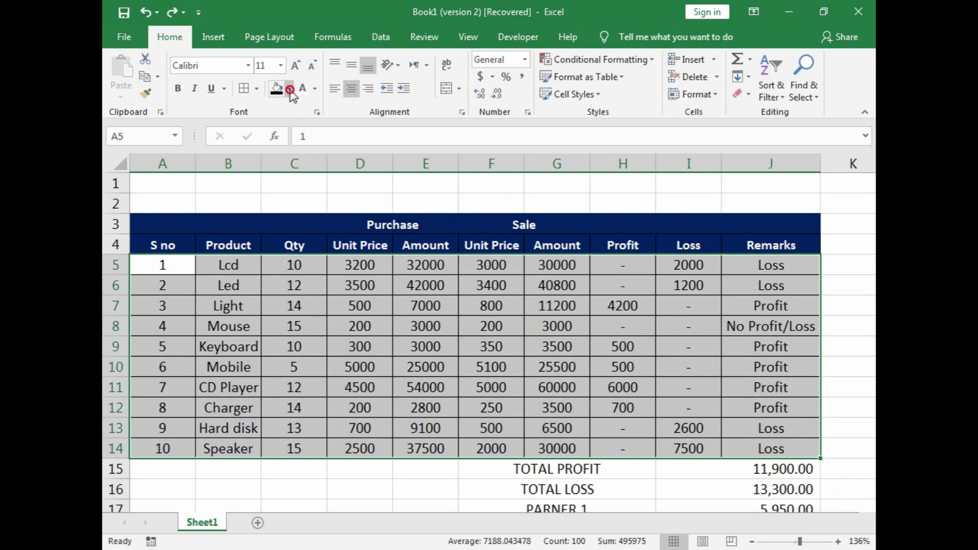
{"action": "left_click", "coordinate": [289, 89]}
{"action": "left_click", "coordinate": [294, 122]}
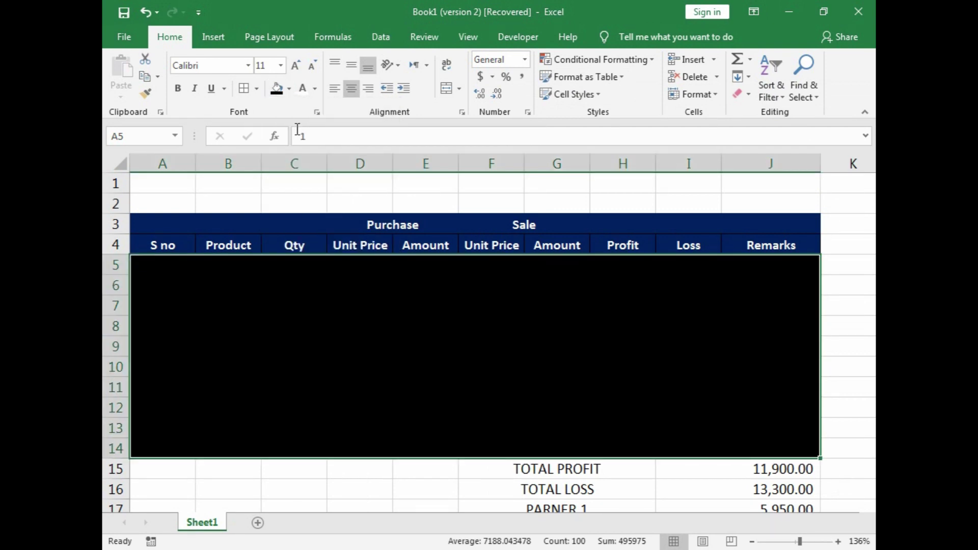
{"action": "left_click", "coordinate": [304, 94]}
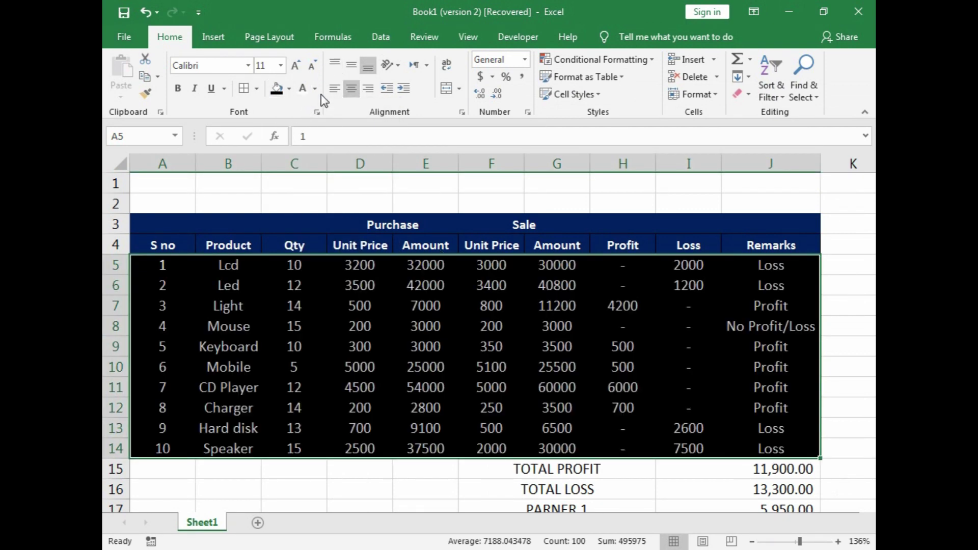
{"action": "left_click", "coordinate": [311, 74]}
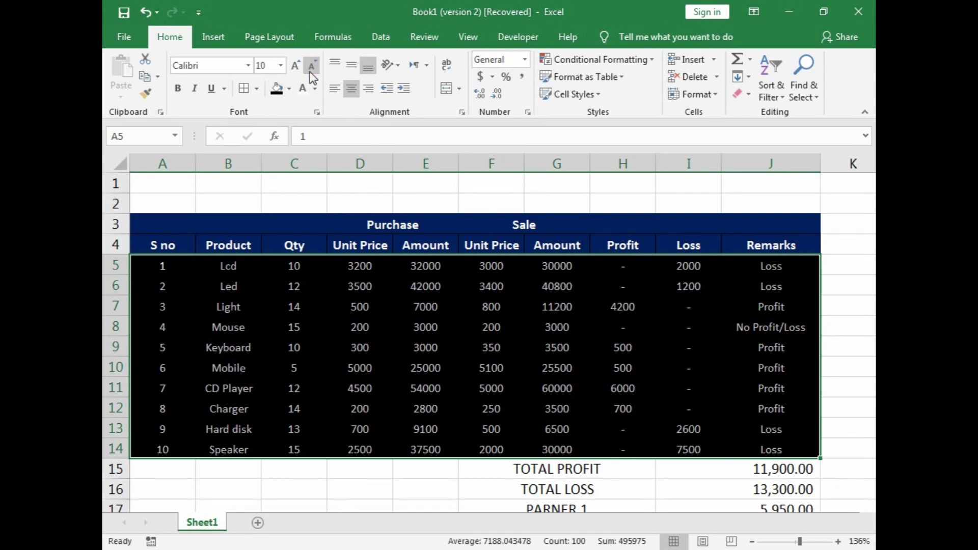
{"action": "left_click", "coordinate": [296, 66]}
{"action": "left_click", "coordinate": [296, 66]}
{"action": "left_click", "coordinate": [296, 66]}
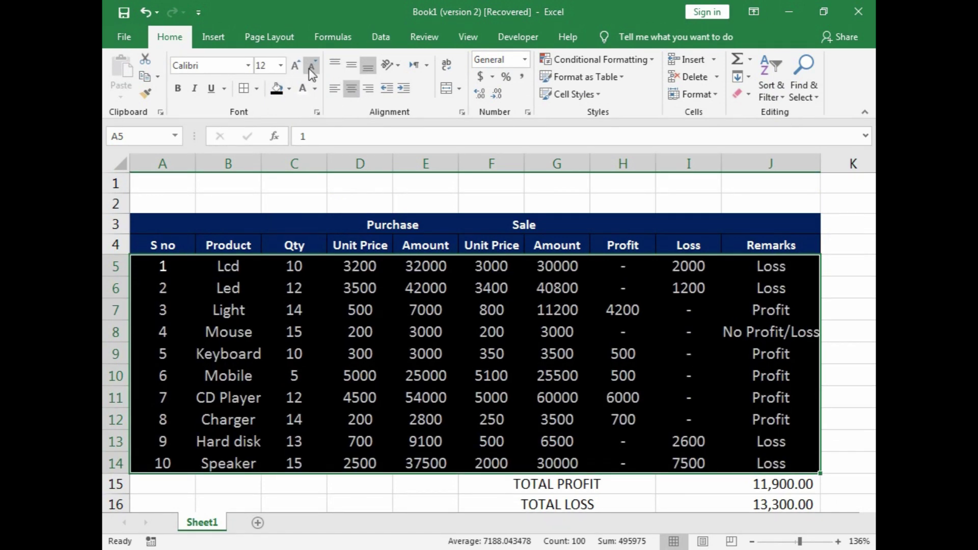
{"action": "left_click", "coordinate": [311, 66]}
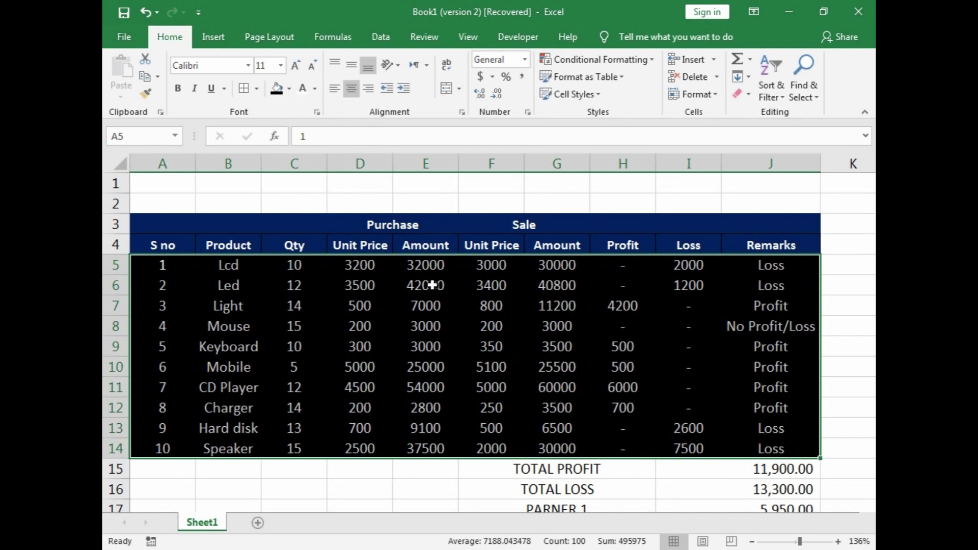
{"action": "left_click", "coordinate": [272, 271]}
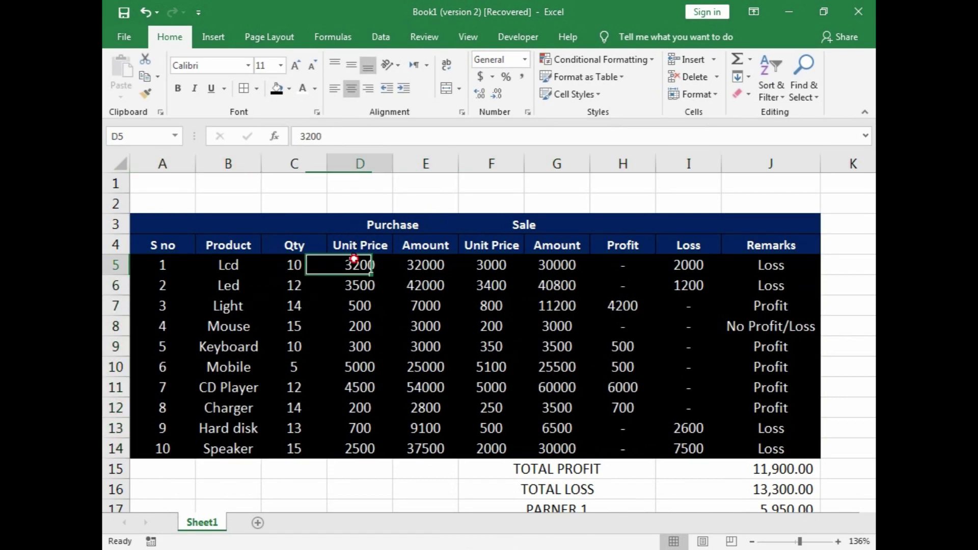
Fill cells D5:E14 with brown, then darken it to a custom darker brown shade.
{"action": "left_click_drag", "start_coordinate": [354, 259], "coordinate": [412, 447]}
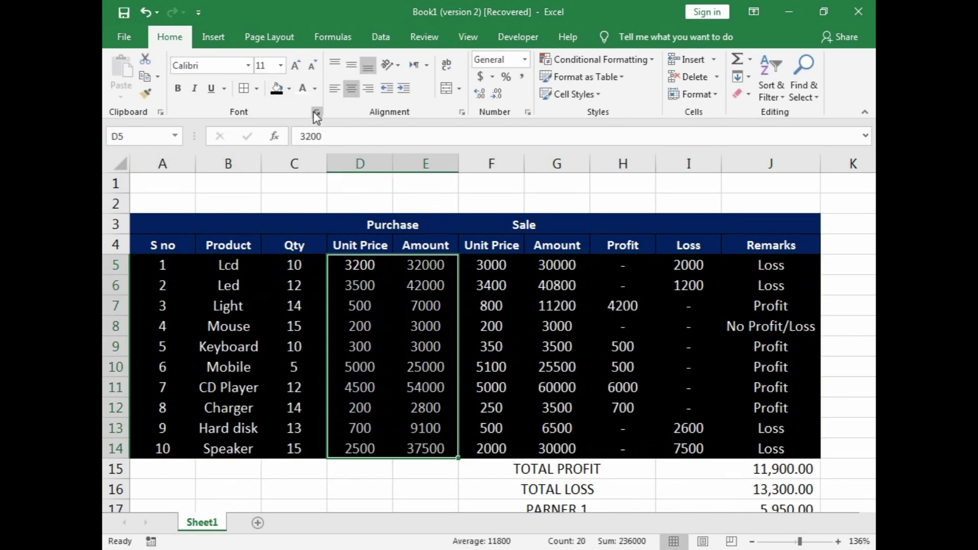
{"action": "left_click", "coordinate": [288, 89]}
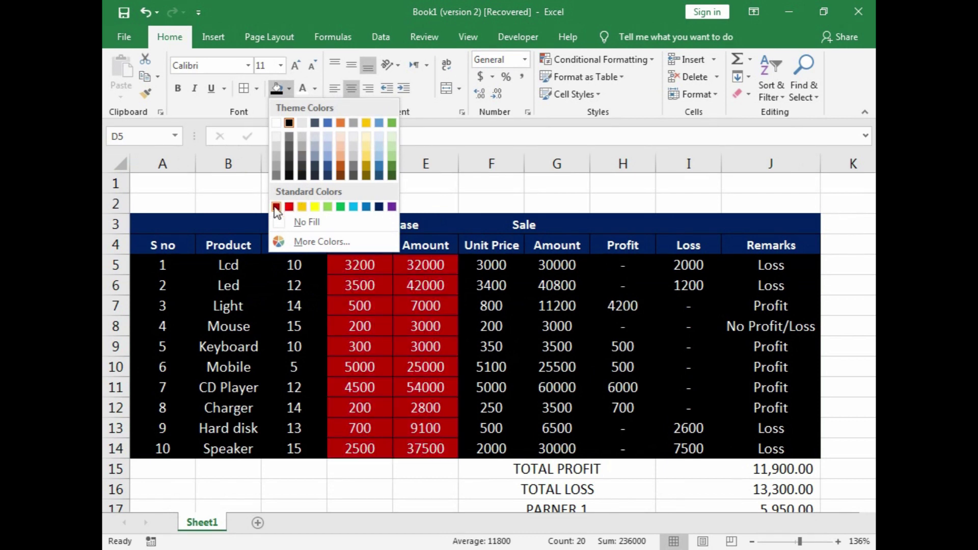
{"action": "left_click", "coordinate": [340, 176]}
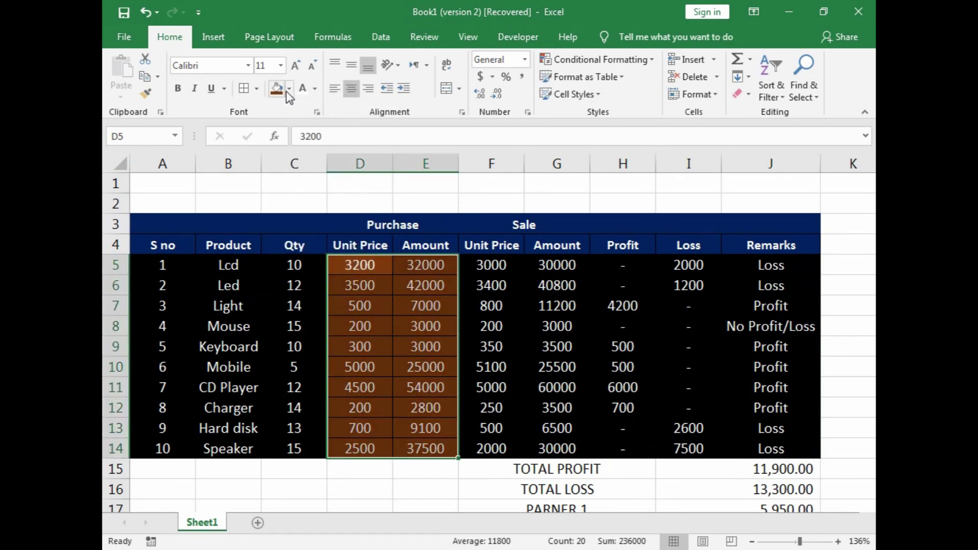
{"action": "left_click", "coordinate": [288, 90]}
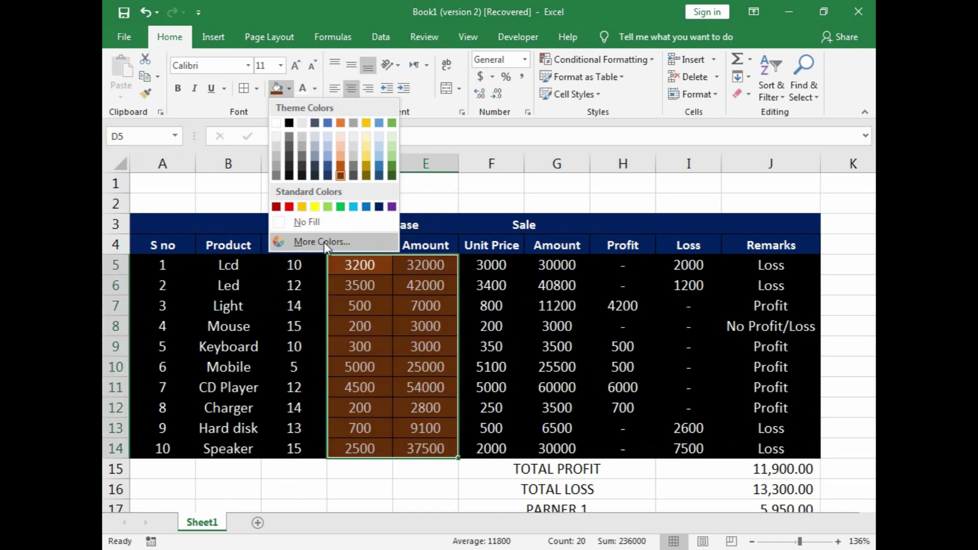
{"action": "left_click", "coordinate": [324, 243]}
{"action": "left_click_drag", "start_coordinate": [472, 315], "coordinate": [465, 326]}
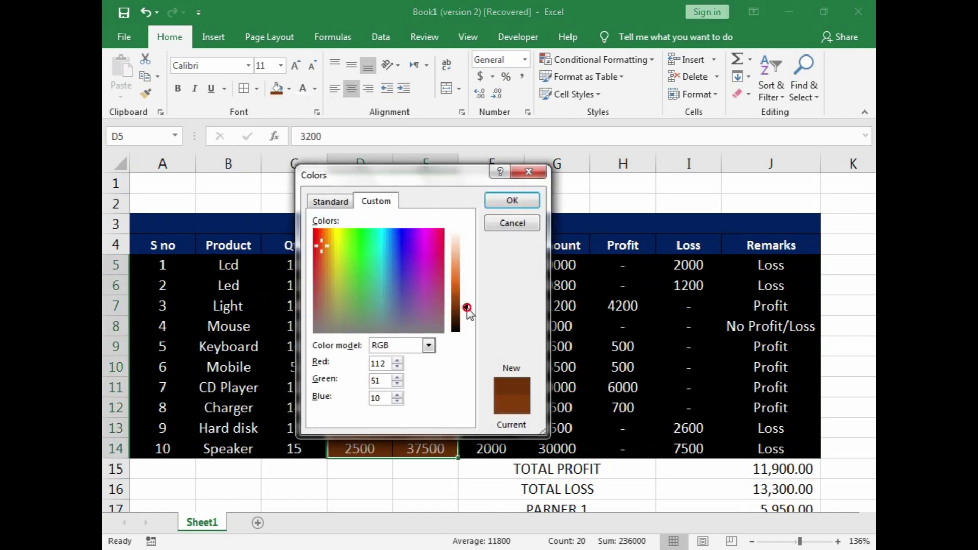
{"action": "left_click", "coordinate": [512, 200]}
{"action": "left_click", "coordinate": [487, 265]}
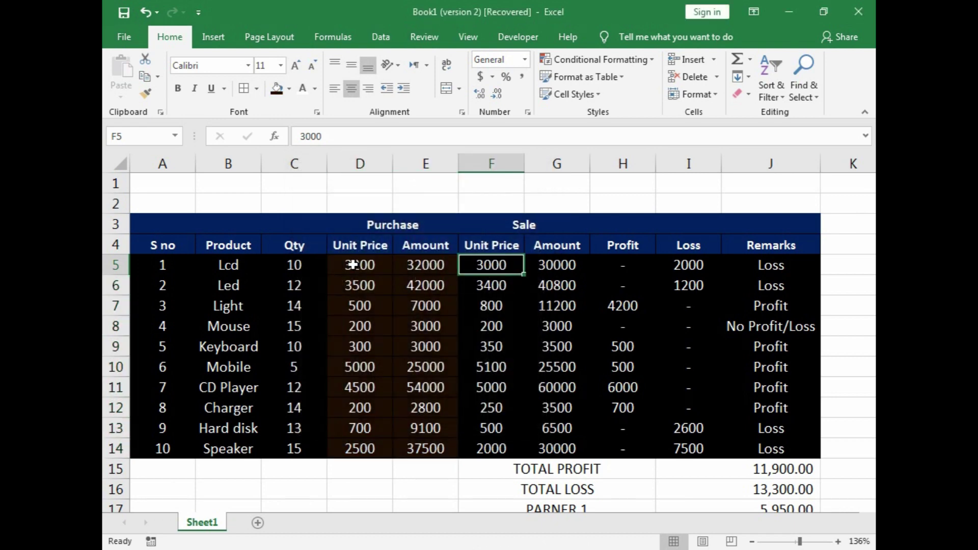
Readjust the D5:E14 custom brown fill to a medium shade.
{"action": "left_click_drag", "start_coordinate": [353, 264], "coordinate": [422, 445]}
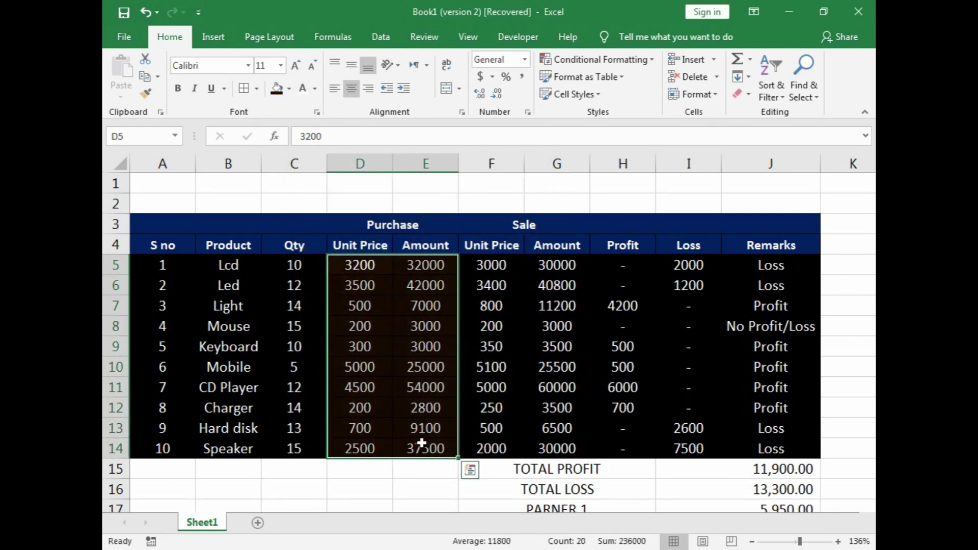
{"action": "left_click", "coordinate": [289, 88]}
{"action": "left_click", "coordinate": [336, 270]}
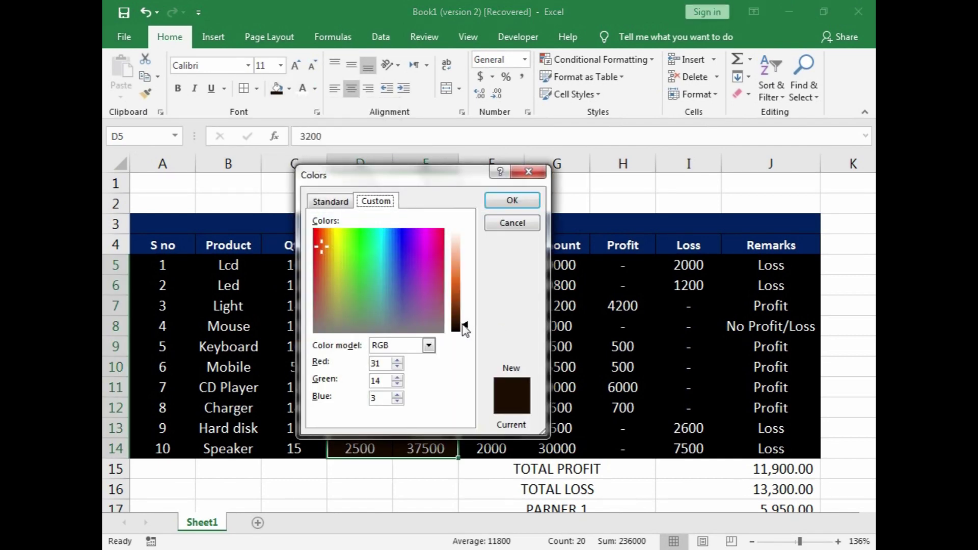
{"action": "left_click_drag", "start_coordinate": [465, 330], "coordinate": [465, 312]}
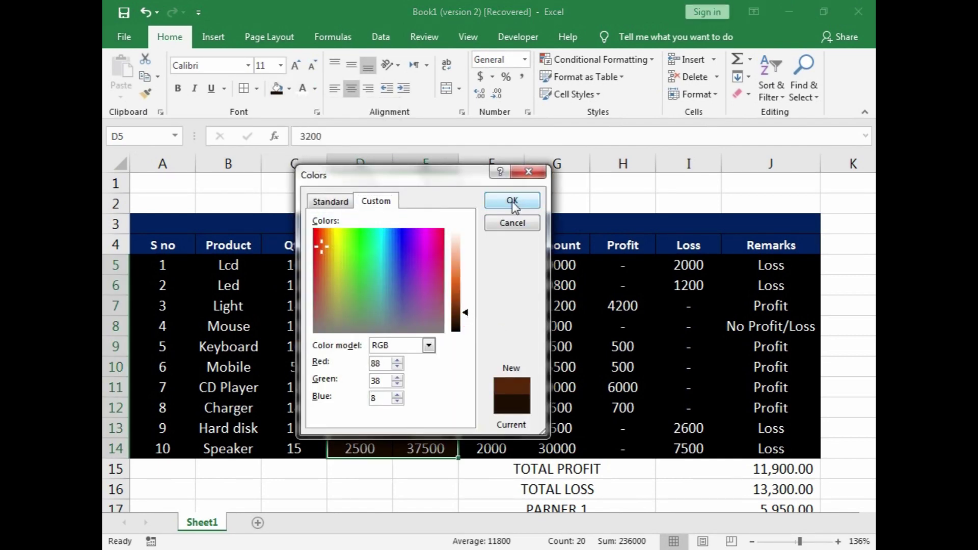
{"action": "left_click", "coordinate": [512, 200]}
{"action": "left_click", "coordinate": [565, 384]}
{"action": "left_click_drag", "start_coordinate": [499, 266], "coordinate": [545, 446]}
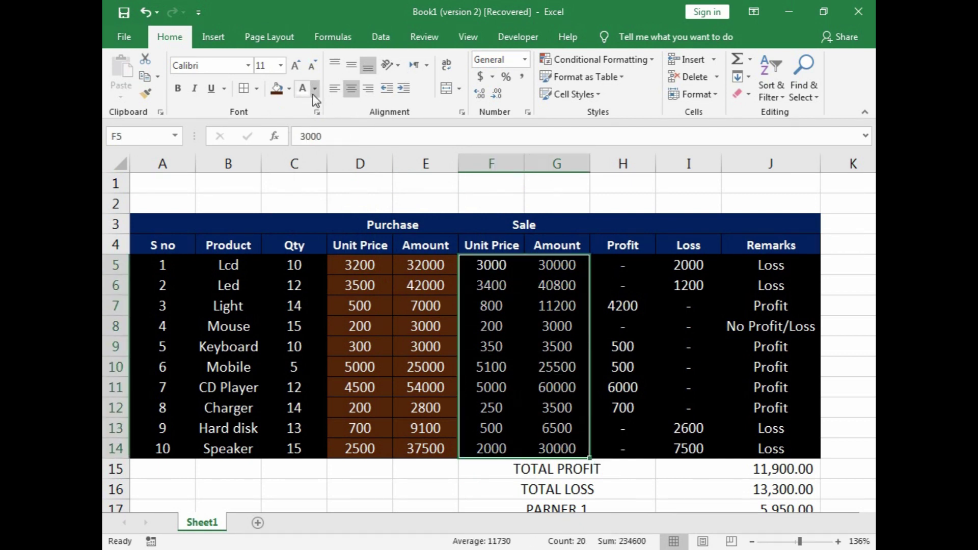
Fill the Sale cells F5:G14 and the Loss cells I5:I14 with red.
{"action": "left_click", "coordinate": [288, 88]}
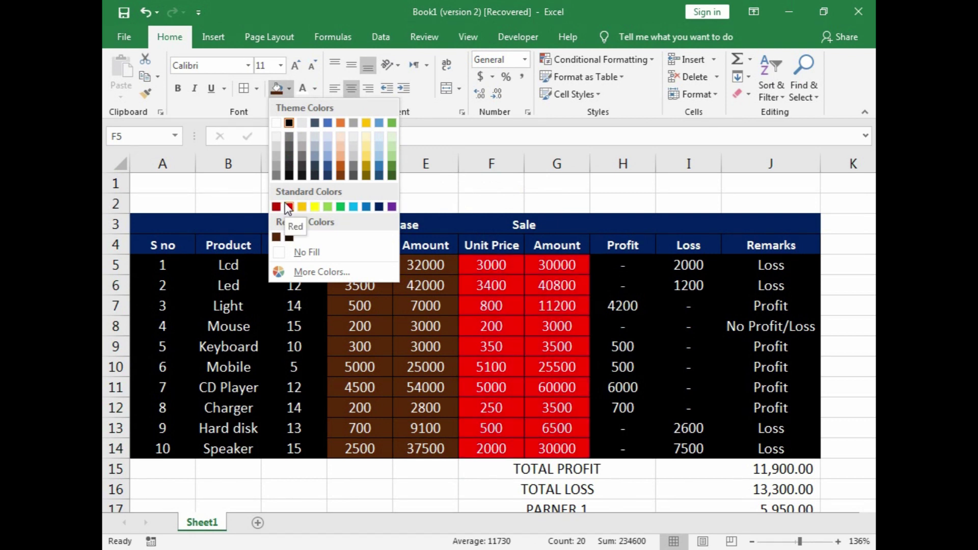
{"action": "left_click", "coordinate": [289, 206]}
{"action": "left_click", "coordinate": [627, 367]}
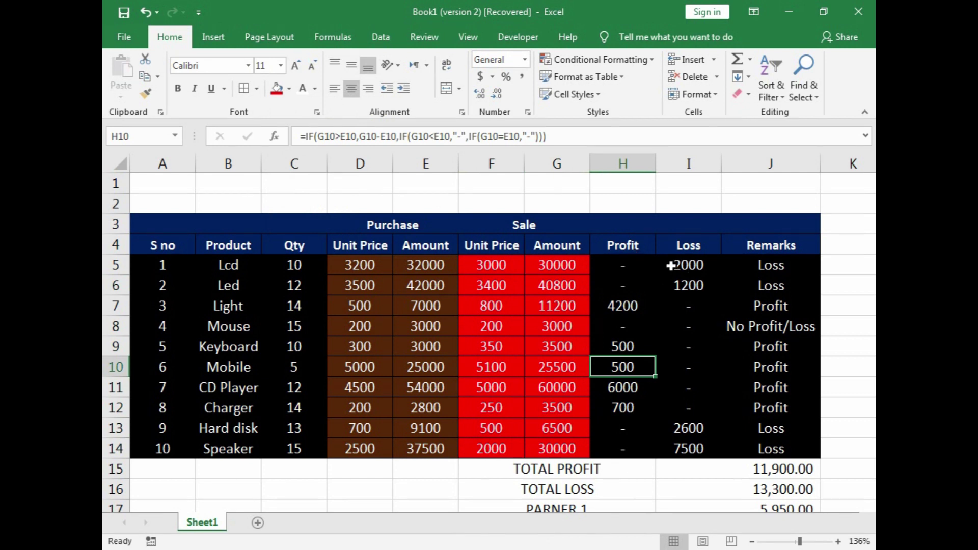
{"action": "left_click_drag", "start_coordinate": [667, 265], "coordinate": [688, 448]}
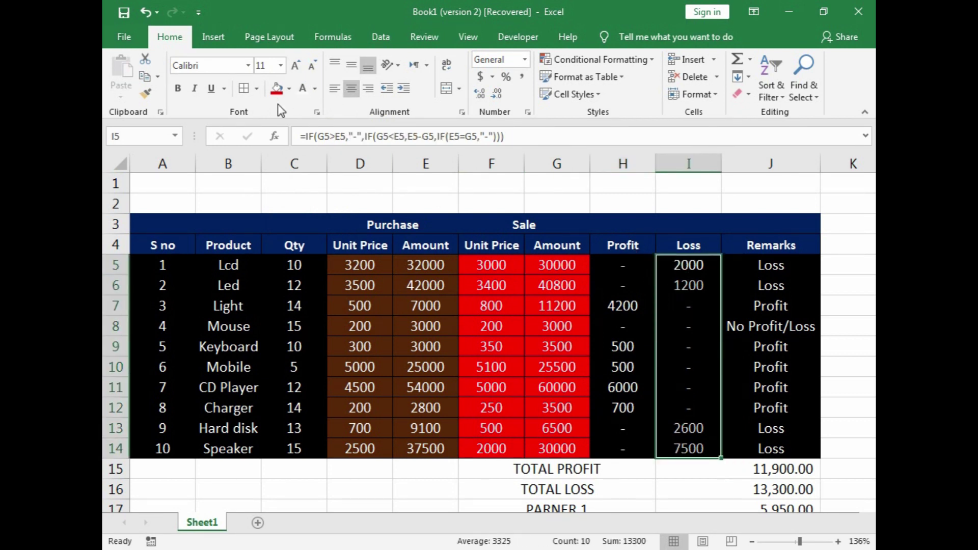
{"action": "left_click", "coordinate": [277, 88]}
{"action": "left_click", "coordinate": [631, 303]}
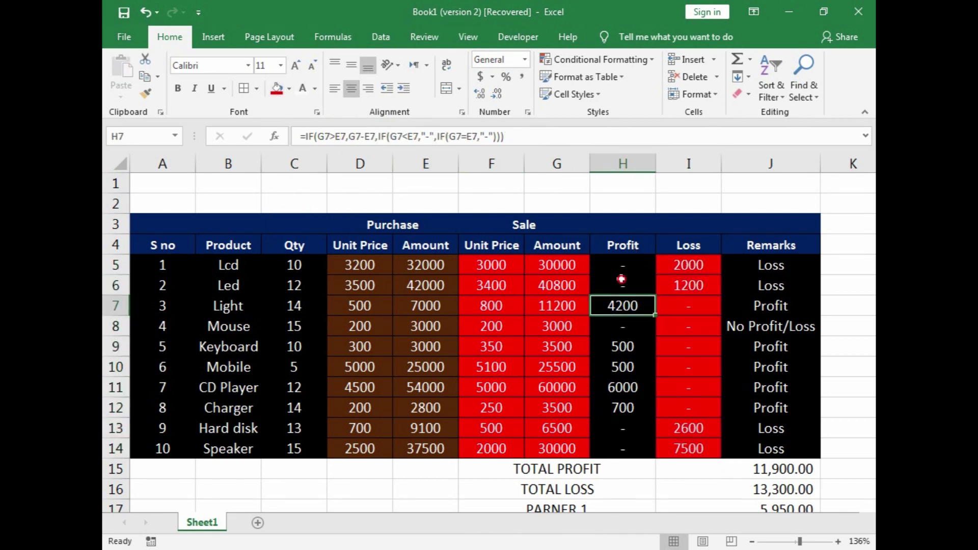
Fill the Profit cells H5:H14 with the recently used brown.
{"action": "left_click_drag", "start_coordinate": [621, 280], "coordinate": [624, 374]}
{"action": "mouse_move", "coordinate": [618, 261]}
{"action": "left_mouse_down"}
{"action": "mouse_move", "coordinate": [606, 376]}
{"action": "mouse_move", "coordinate": [621, 448]}
{"action": "left_mouse_up"}
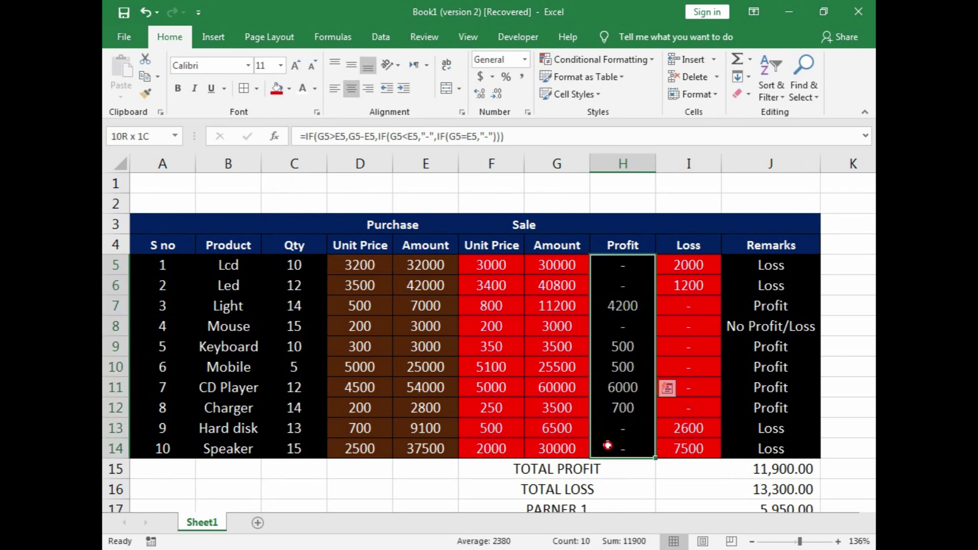
{"action": "left_click", "coordinate": [289, 89]}
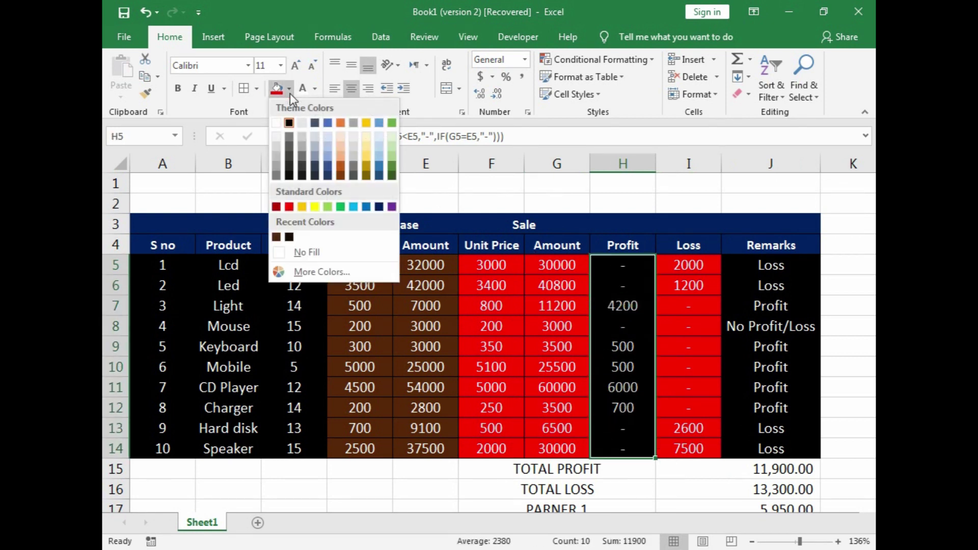
{"action": "left_click", "coordinate": [277, 238]}
{"action": "left_click", "coordinate": [557, 325]}
Change the Sale cells F5:G14 fill to Blue Accent 1 Darker 50%.
{"action": "mouse_move", "coordinate": [489, 265]}
{"action": "left_mouse_down"}
{"action": "mouse_move", "coordinate": [526, 479]}
{"action": "mouse_move", "coordinate": [533, 447]}
{"action": "left_mouse_up"}
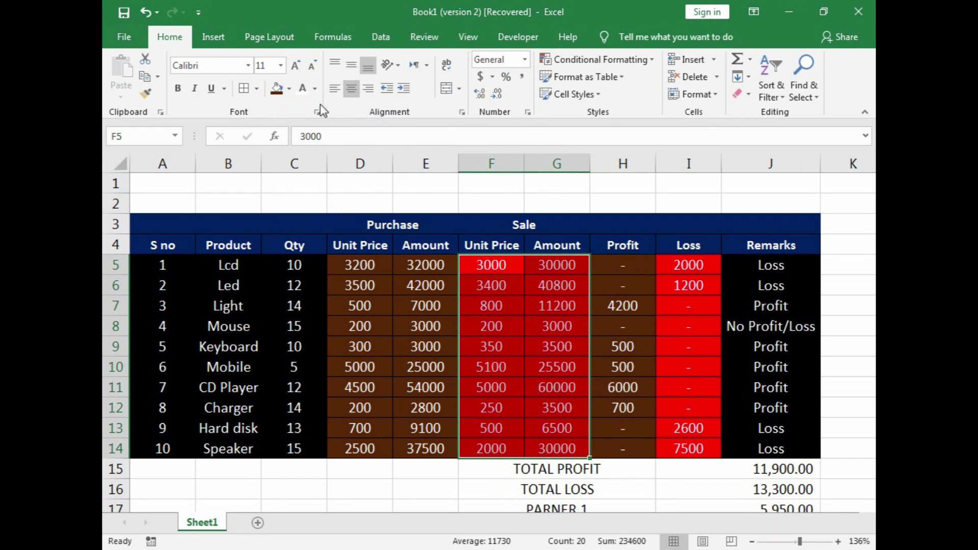
{"action": "left_click", "coordinate": [288, 89]}
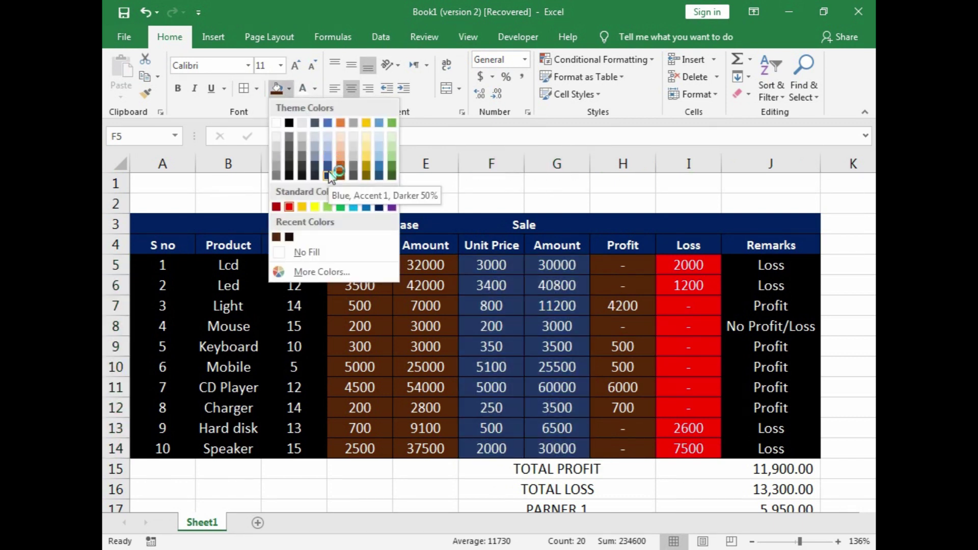
{"action": "left_click", "coordinate": [328, 173]}
{"action": "left_click", "coordinate": [491, 326]}
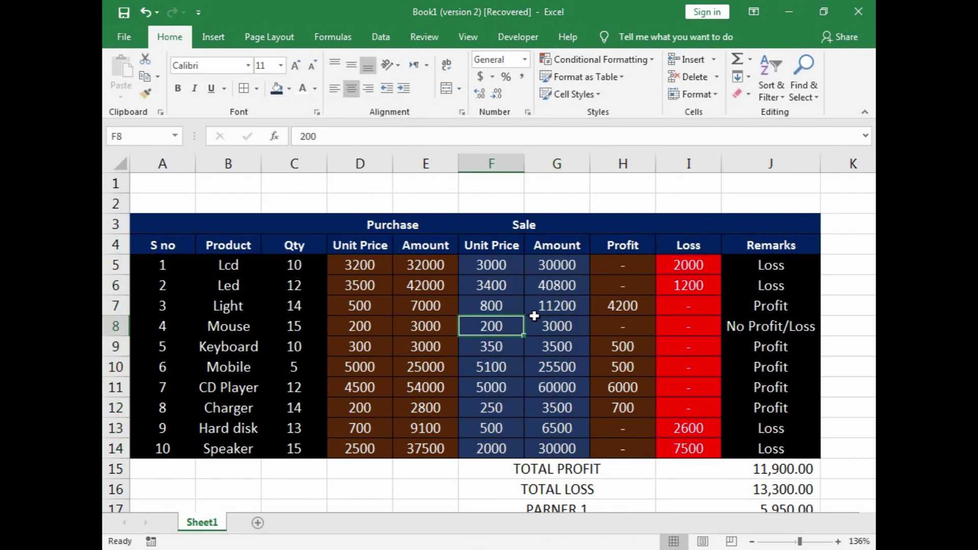
{"action": "left_click", "coordinate": [632, 319]}
{"action": "left_click_drag", "start_coordinate": [705, 469], "coordinate": [633, 504]}
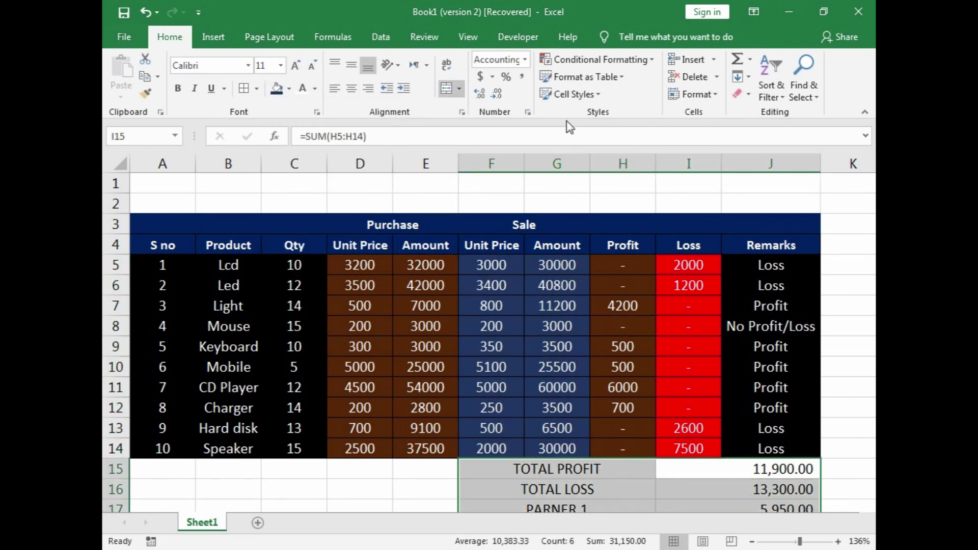
Set F15:J17 to No Fill and bold the total labels F15:F17 and amounts I15:J17.
{"action": "left_click", "coordinate": [289, 88]}
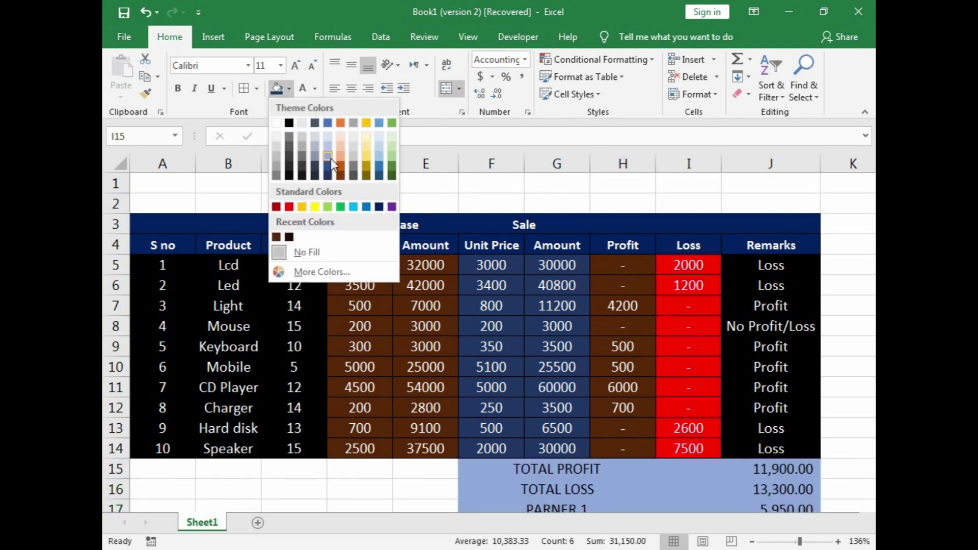
{"action": "left_click", "coordinate": [305, 252]}
{"action": "left_click", "coordinate": [564, 473]}
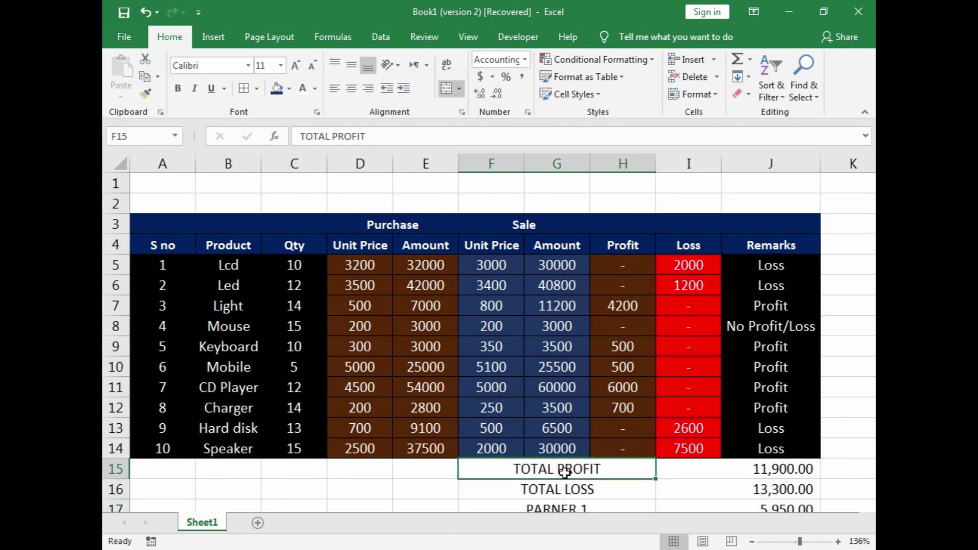
{"action": "left_click_drag", "start_coordinate": [564, 473], "coordinate": [560, 507]}
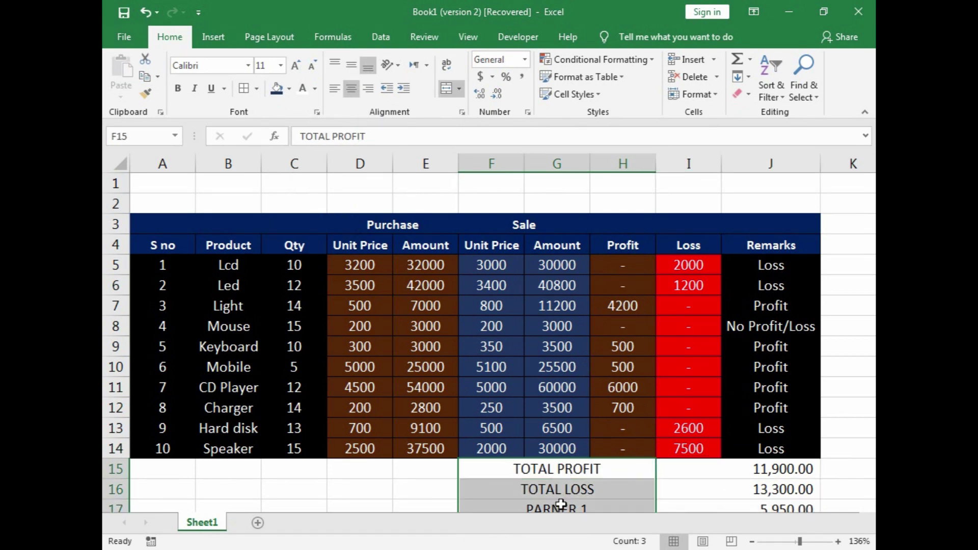
{"action": "left_click", "coordinate": [178, 90]}
{"action": "left_click_drag", "start_coordinate": [797, 474], "coordinate": [789, 502]}
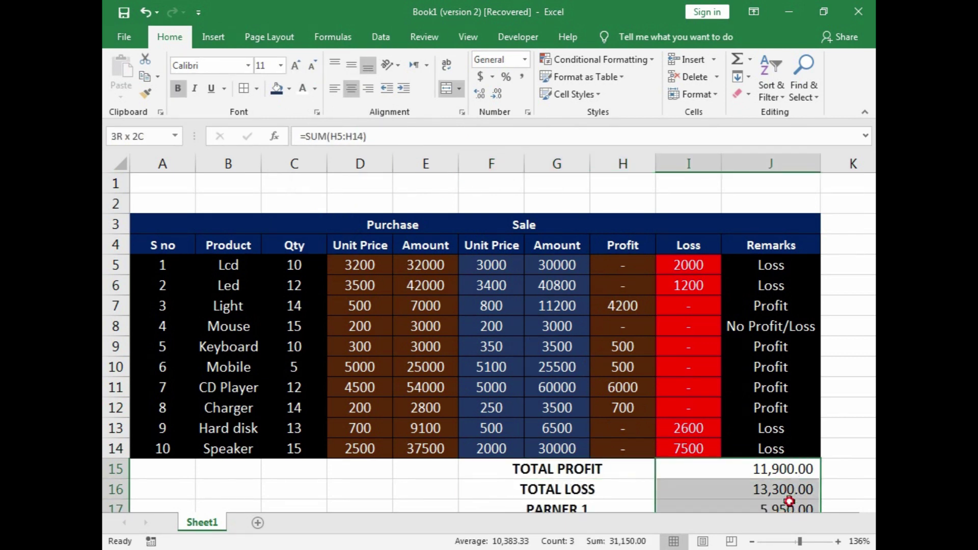
{"action": "left_click", "coordinate": [178, 89]}
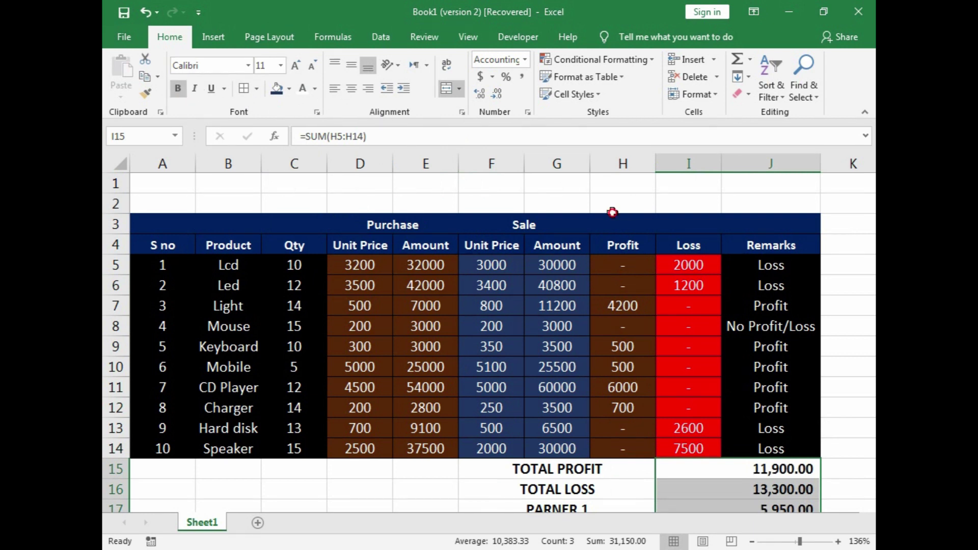
{"action": "left_click", "coordinate": [115, 204]}
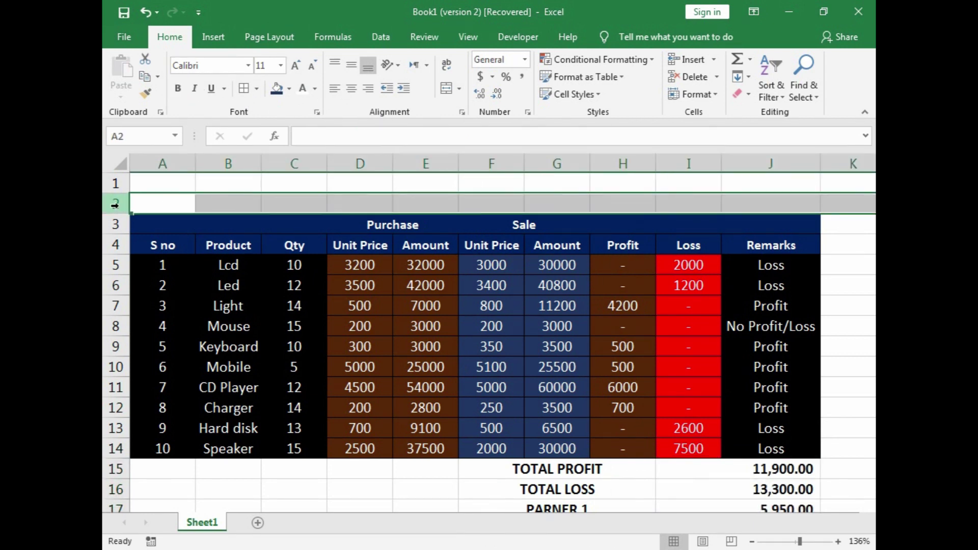
Insert a taller blank row 2 and merge and centre A2:J2.
{"action": "key", "text": "ctrl+shift+plus"}
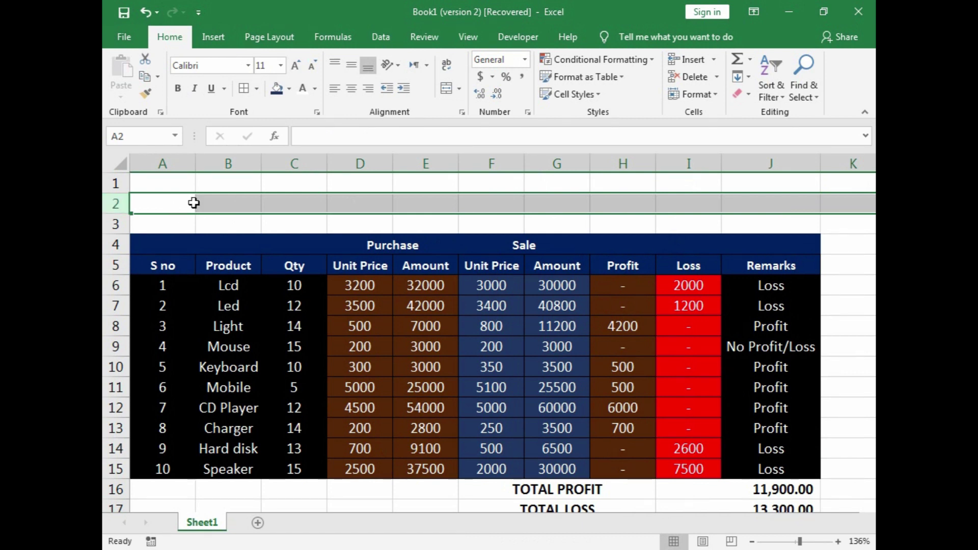
{"action": "mouse_move", "coordinate": [114, 212]}
{"action": "left_mouse_down"}
{"action": "mouse_move", "coordinate": [114, 229]}
{"action": "mouse_move", "coordinate": [747, 219]}
{"action": "left_mouse_up"}
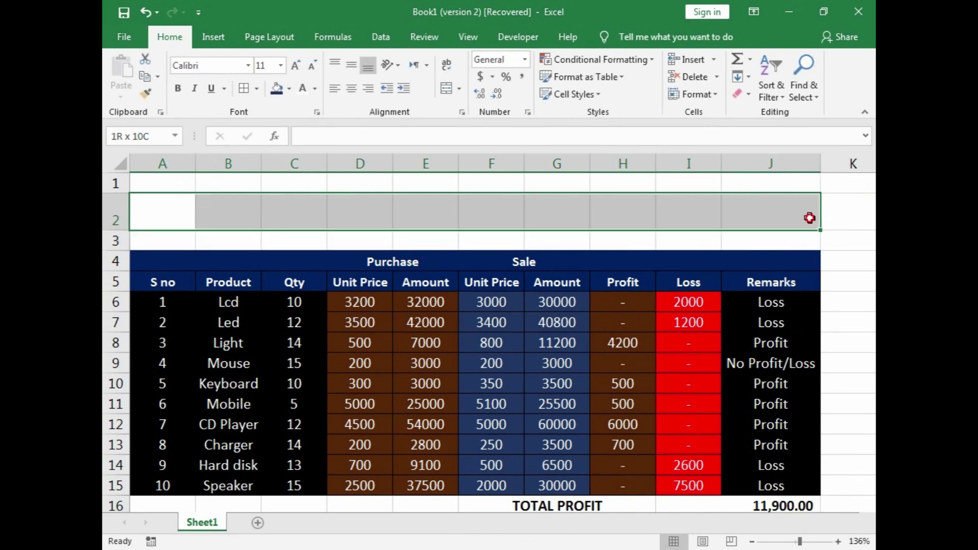
{"action": "left_click", "coordinate": [445, 93]}
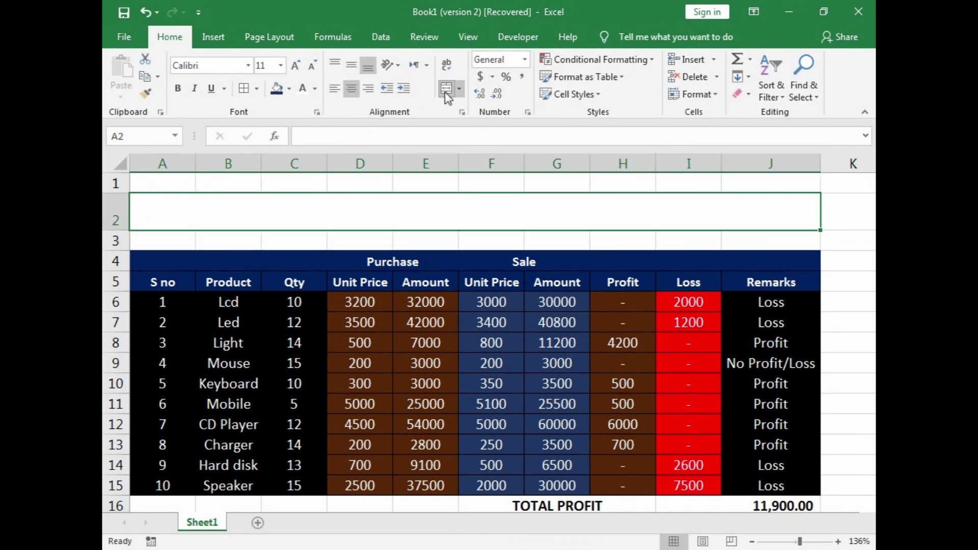
Enter the title 'Profit and Loss Distribute Statement', correcting the typos.
{"action": "type", "text": "Profit "}
{"action": "type", "text": "A"}
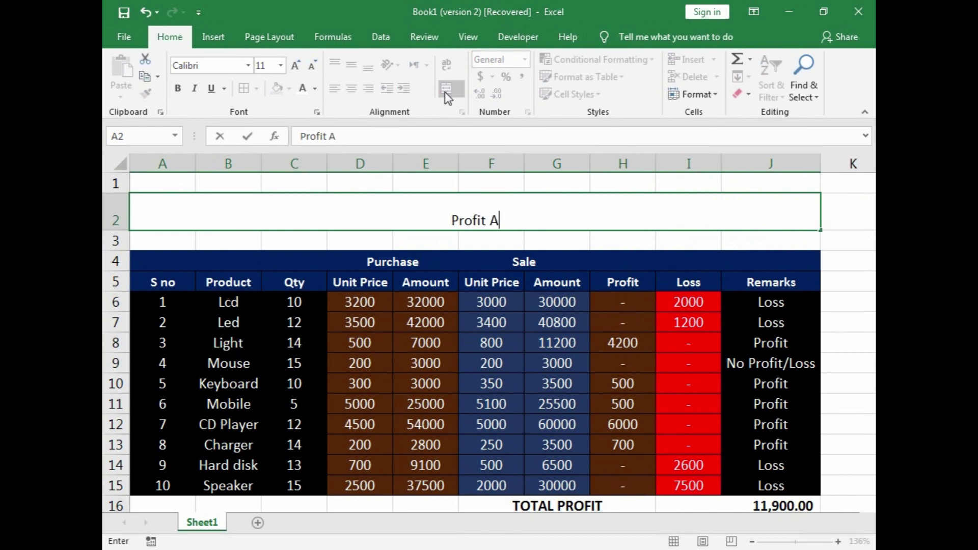
{"action": "key", "text": "BackSpace"}
{"action": "type", "text": "and"}
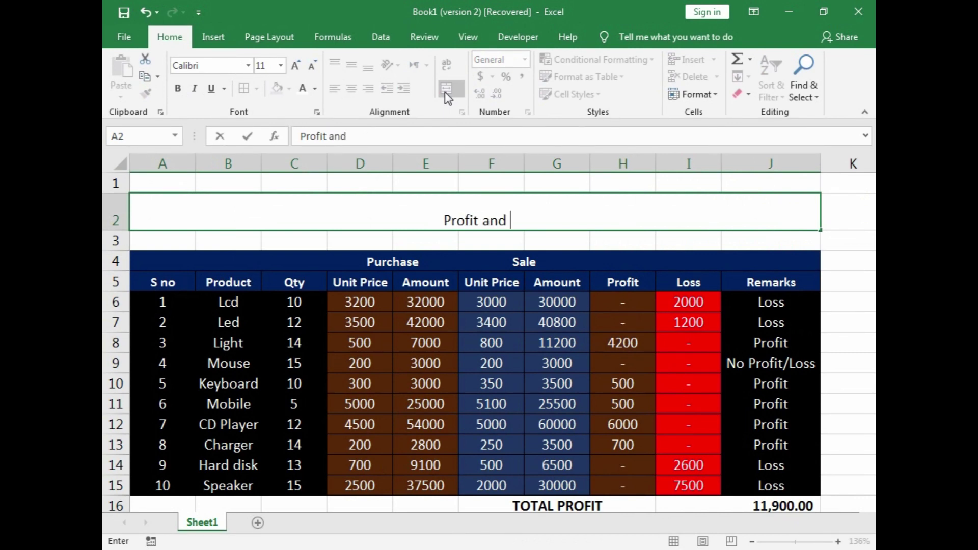
{"action": "type", "text": " Loss "}
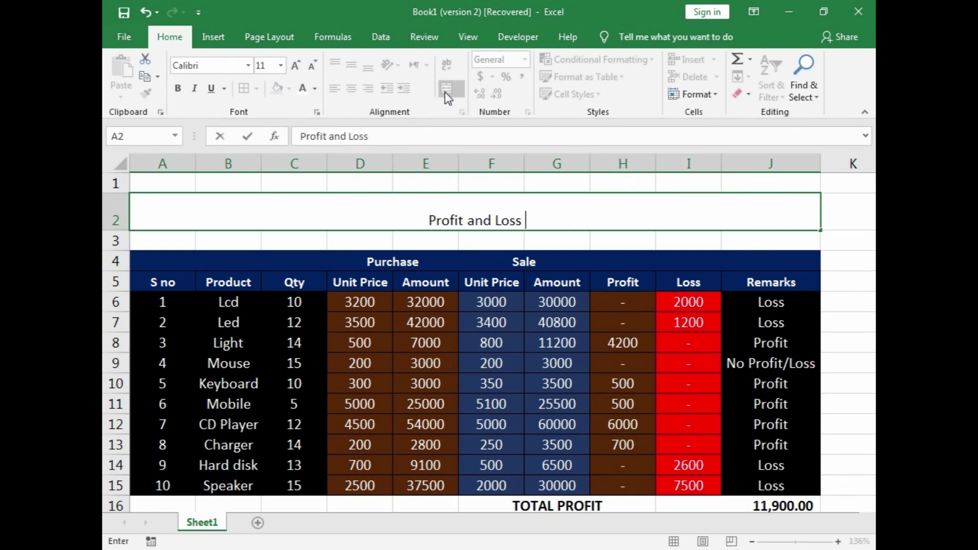
{"action": "type", "text": "Dis"}
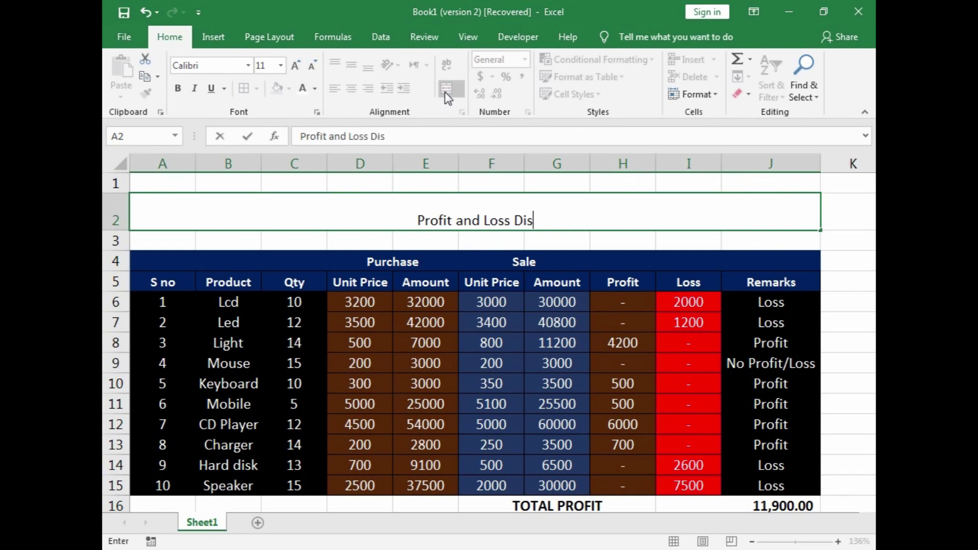
{"action": "type", "text": "tribute Stat"}
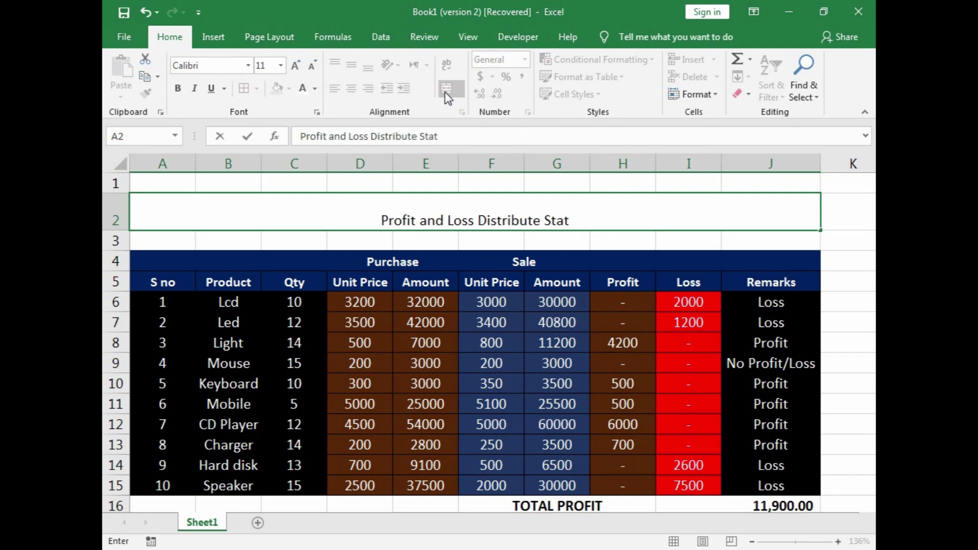
{"action": "type", "text": "emet"}
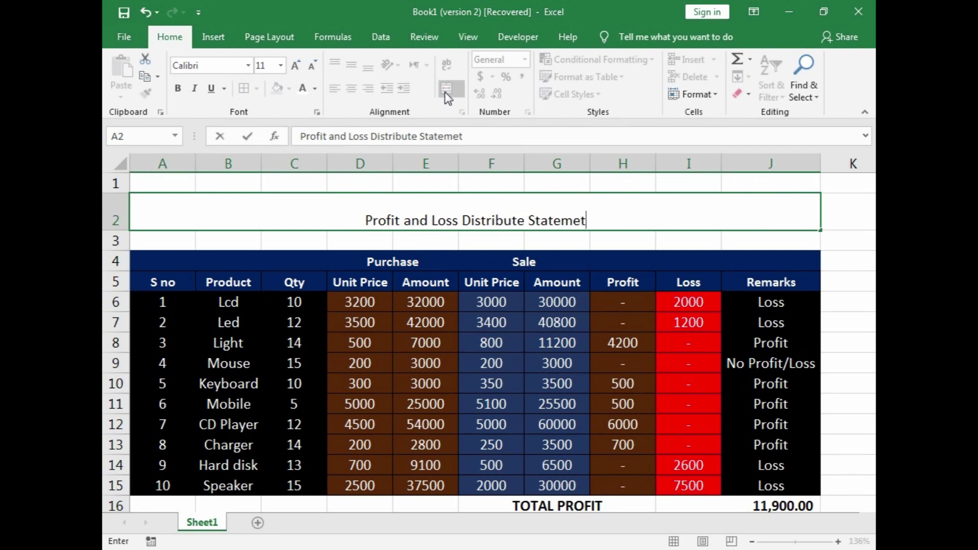
{"action": "key", "text": "BackSpace"}
{"action": "type", "text": "nt"}
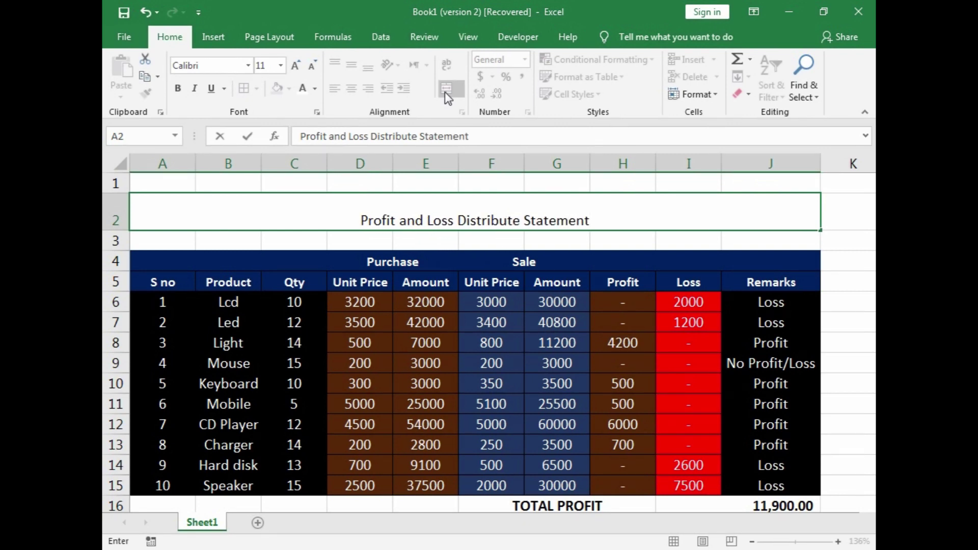
{"action": "key", "text": "ctrl+Return"}
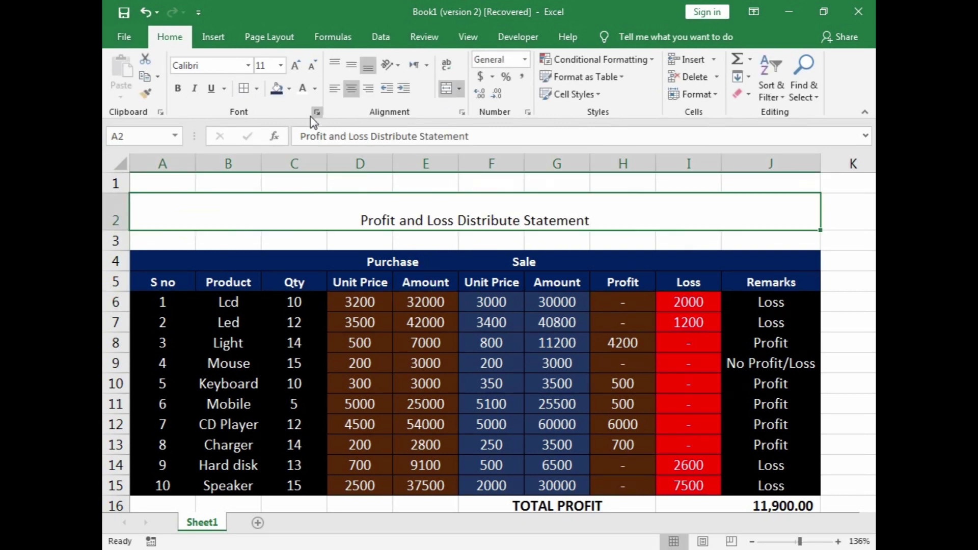
Middle-align the title vertically and enlarge its font five steps.
{"action": "left_click", "coordinate": [351, 65]}
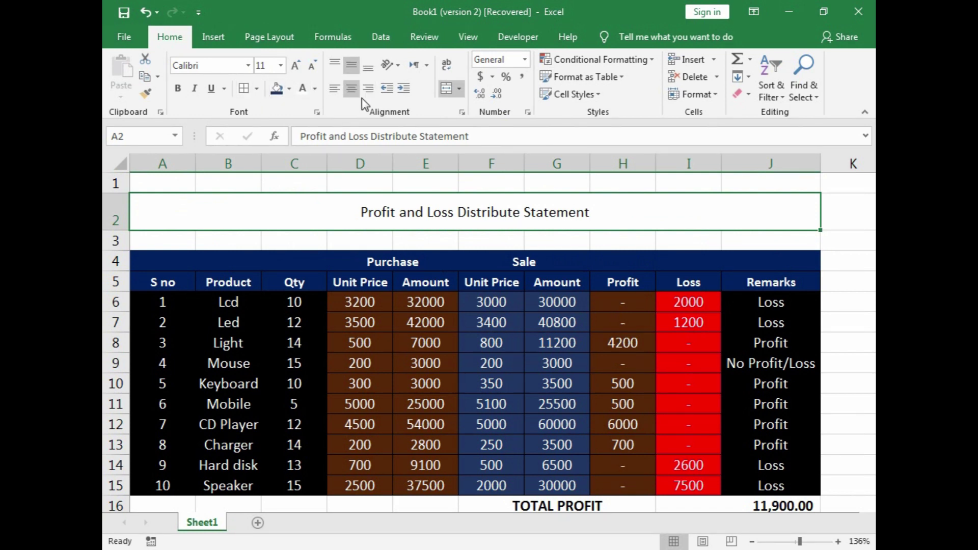
{"action": "left_click", "coordinate": [295, 67]}
{"action": "left_click", "coordinate": [295, 66]}
{"action": "left_click", "coordinate": [296, 66]}
{"action": "left_click", "coordinate": [296, 67]}
{"action": "left_click", "coordinate": [295, 66]}
{"action": "left_click", "coordinate": [295, 66]}
{"action": "left_click", "coordinate": [295, 67]}
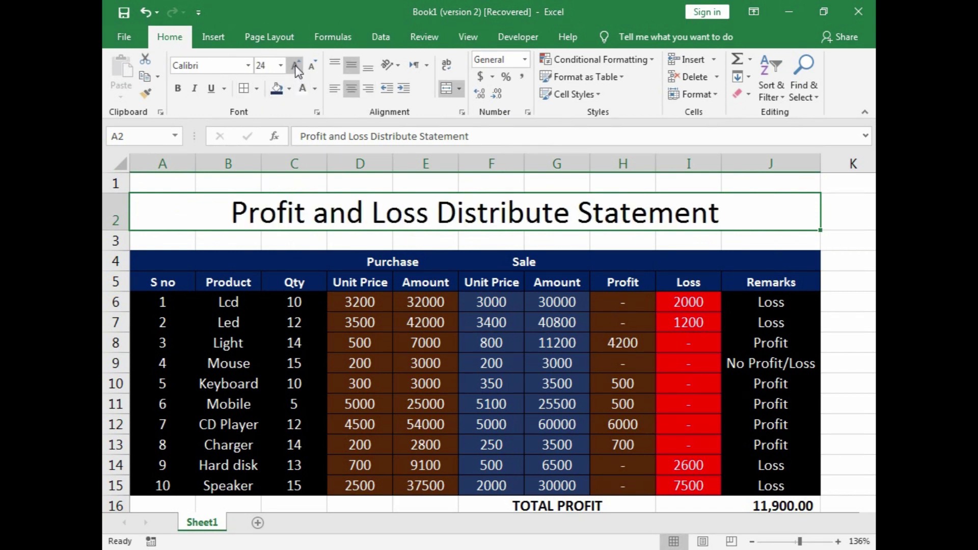
{"action": "left_click", "coordinate": [295, 66]}
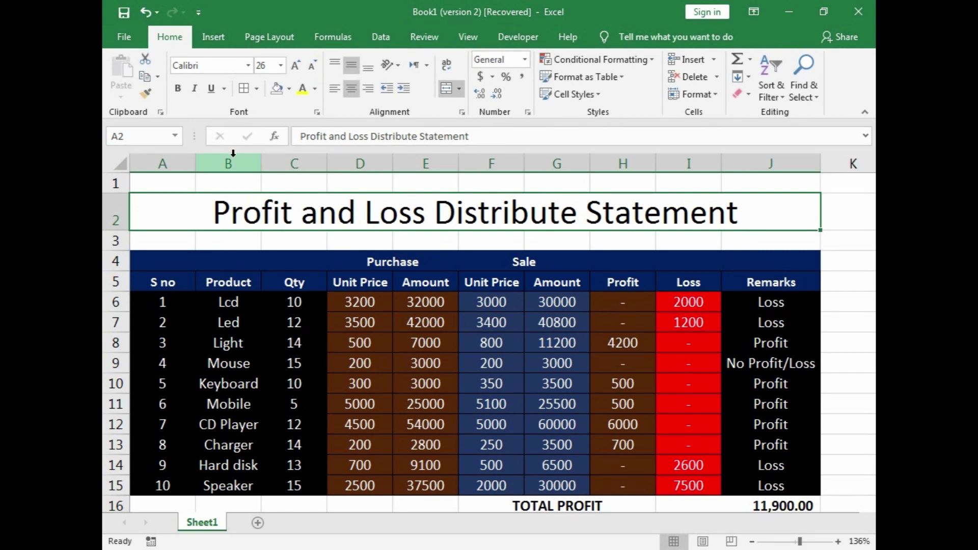
Give the title banner a black fill with yellow text.
{"action": "left_click", "coordinate": [289, 89]}
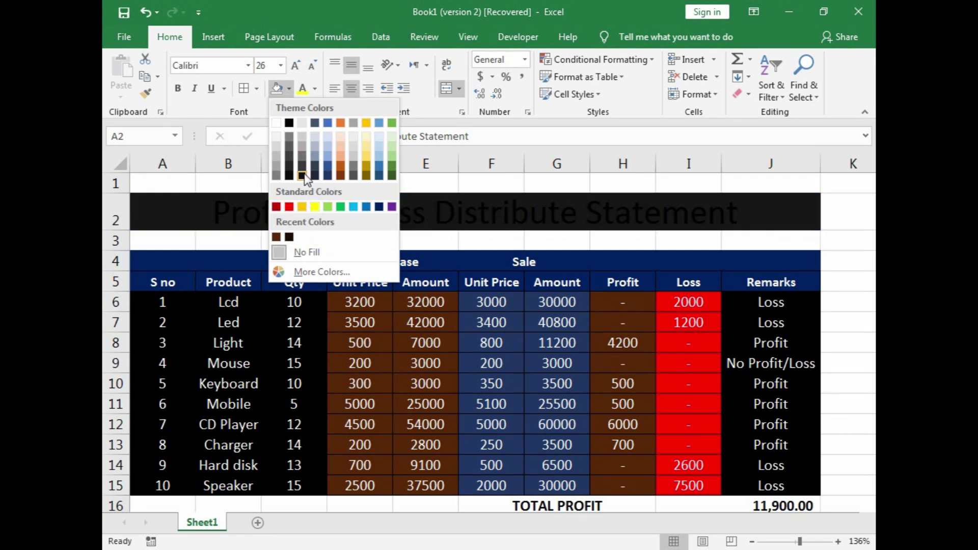
{"action": "left_click", "coordinate": [289, 168]}
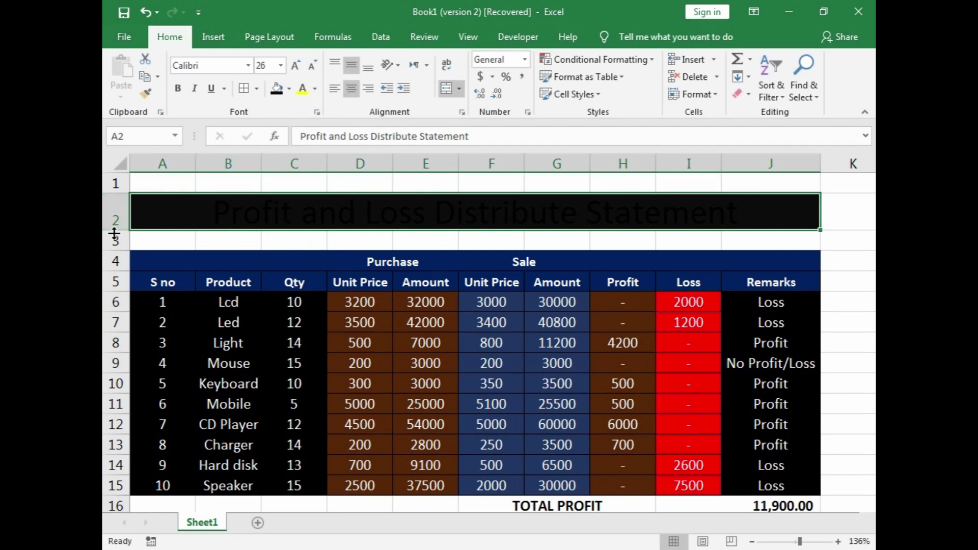
{"action": "left_click", "coordinate": [304, 89]}
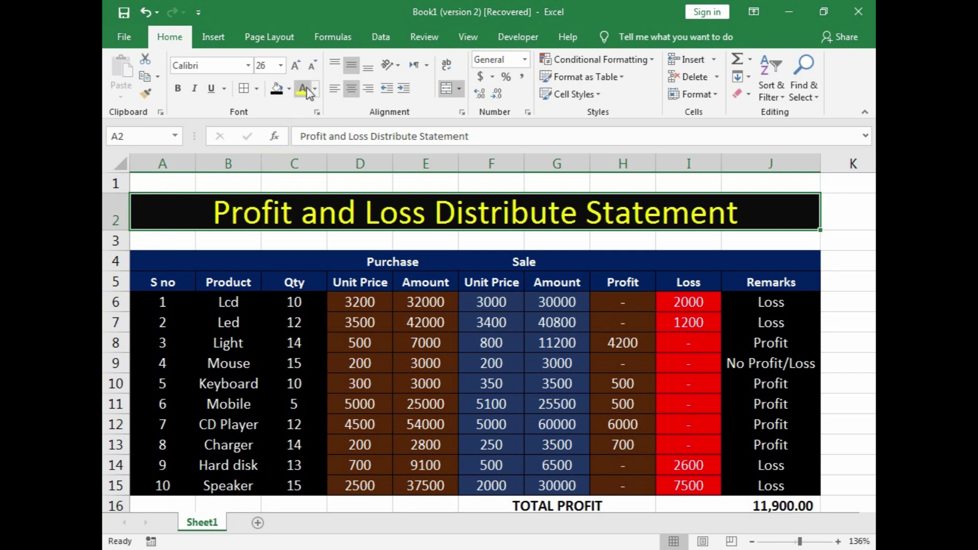
Make row 2 taller and set the title to size 33, italic and bold.
{"action": "left_click", "coordinate": [296, 65]}
{"action": "left_click", "coordinate": [296, 66]}
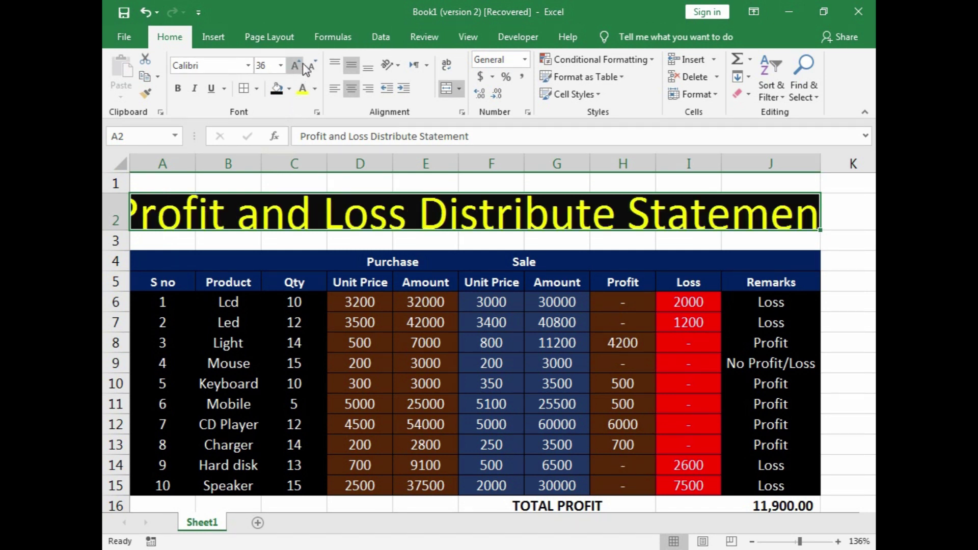
{"action": "left_click", "coordinate": [312, 65]}
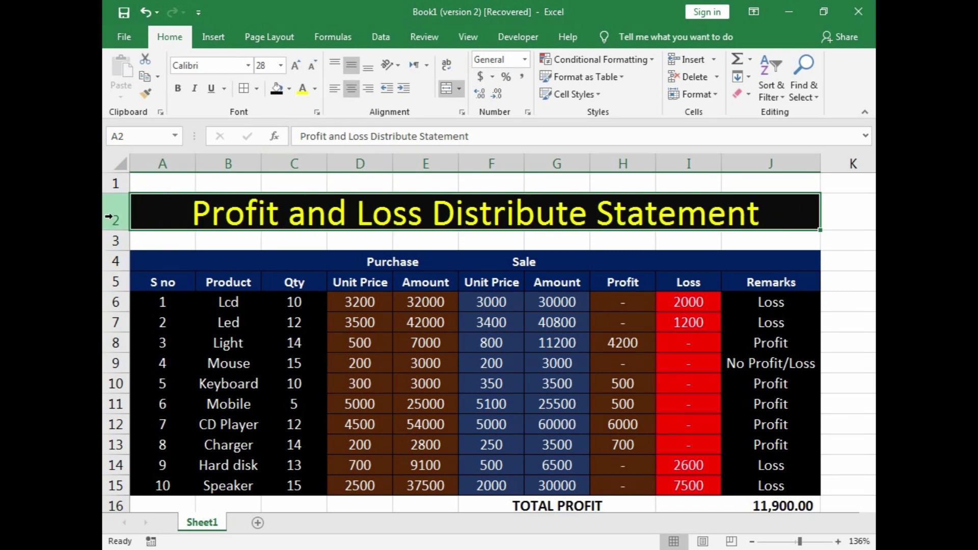
{"action": "left_click_drag", "start_coordinate": [122, 232], "coordinate": [117, 244]}
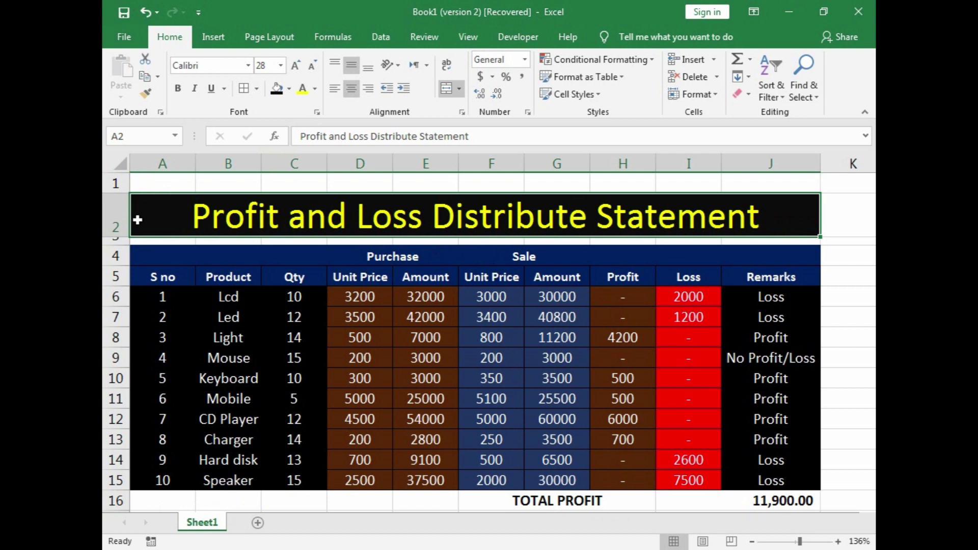
{"action": "left_click_drag", "start_coordinate": [121, 236], "coordinate": [121, 244]}
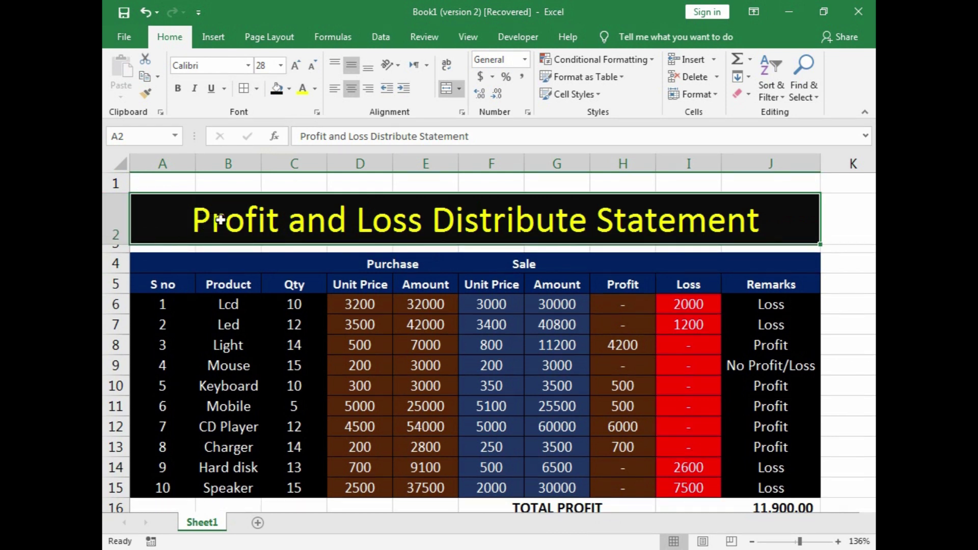
{"action": "left_click", "coordinate": [295, 65]}
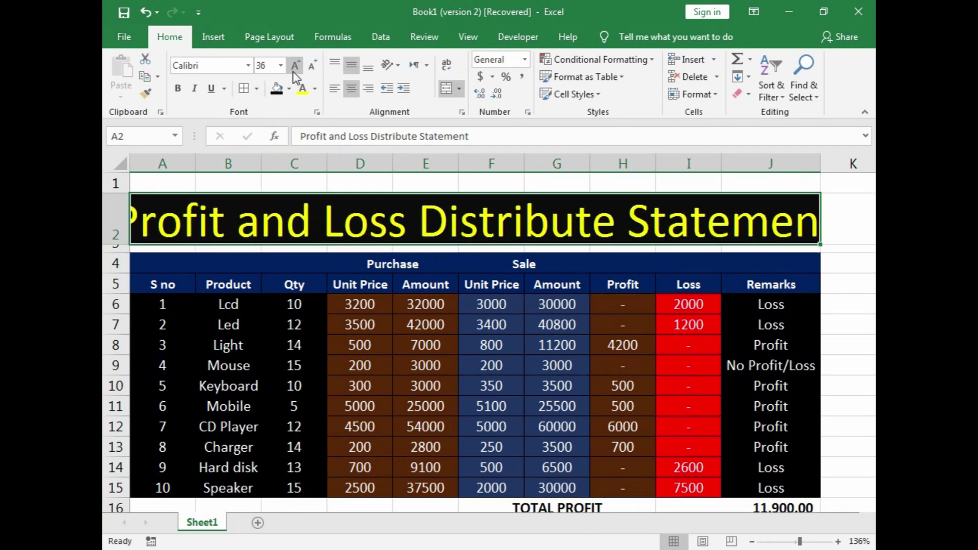
{"action": "left_click", "coordinate": [266, 65]}
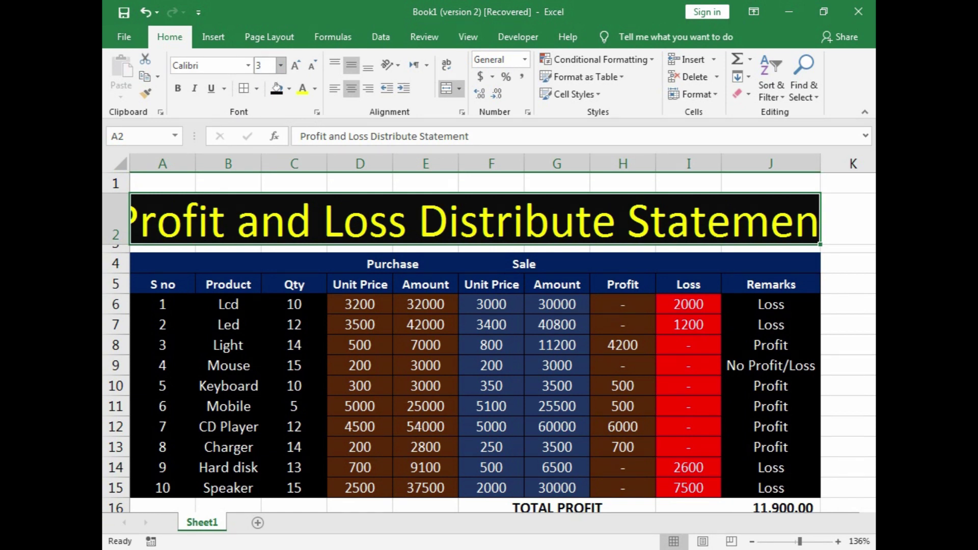
{"action": "type", "text": "33"}
{"action": "key", "text": "Return"}
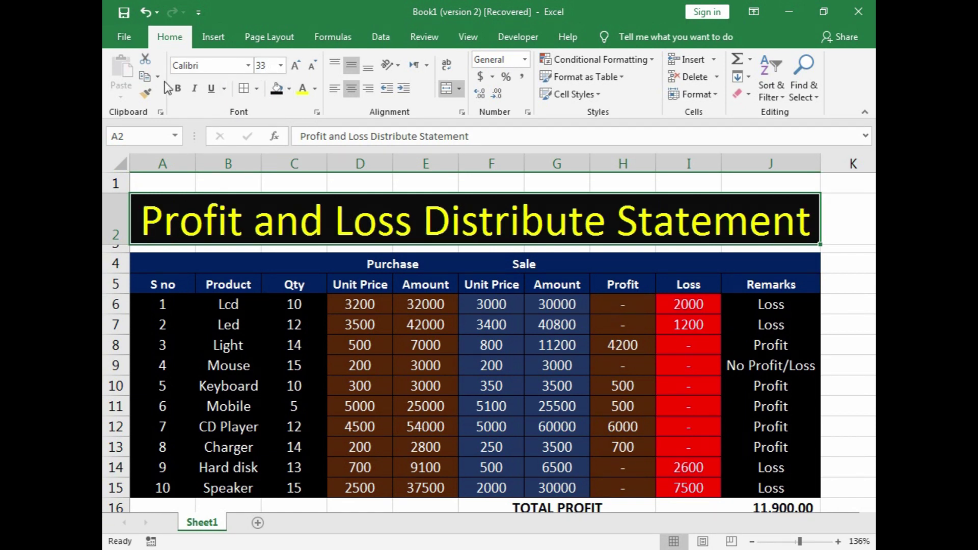
{"action": "left_click", "coordinate": [199, 93]}
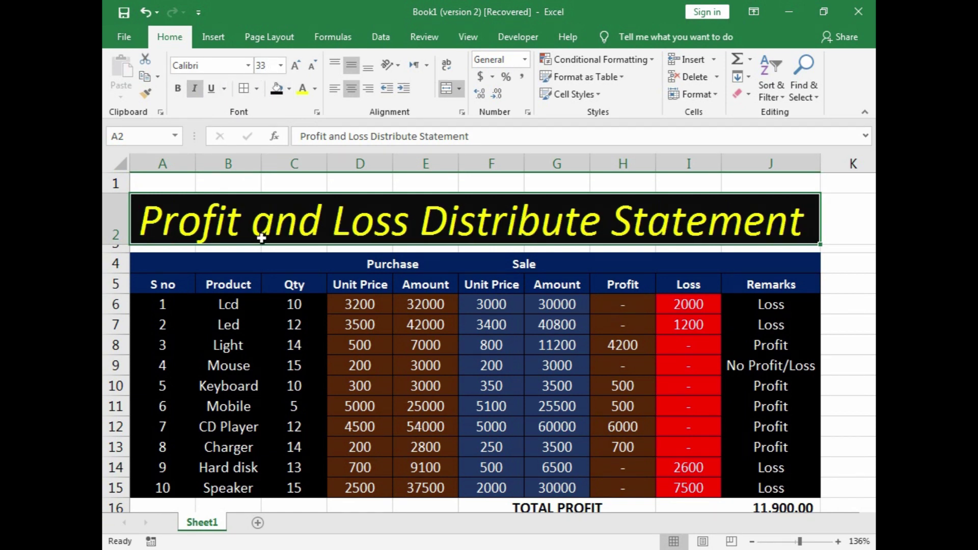
{"action": "left_click", "coordinate": [185, 88]}
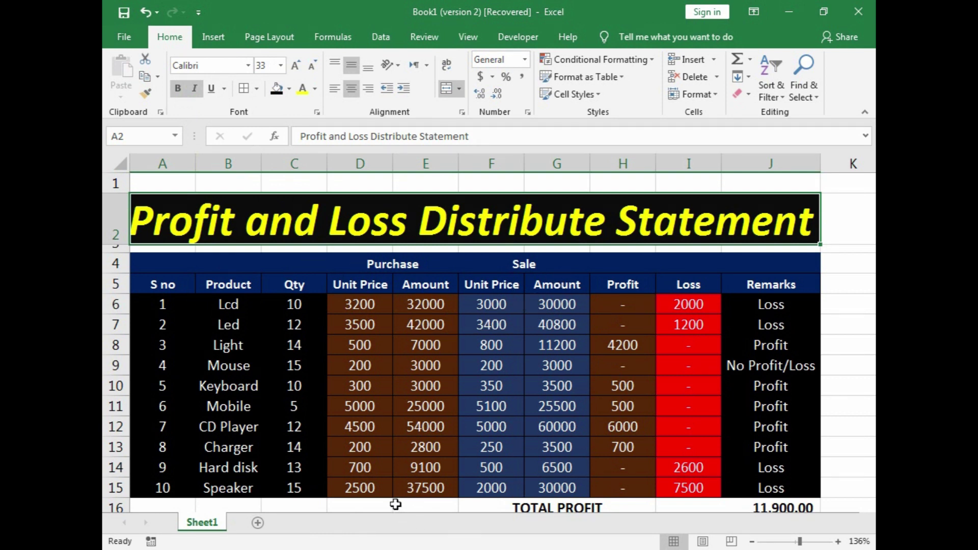
Switch to the Chrome window showing the YouTube channel's Videos page.
{"action": "left_click", "coordinate": [433, 458]}
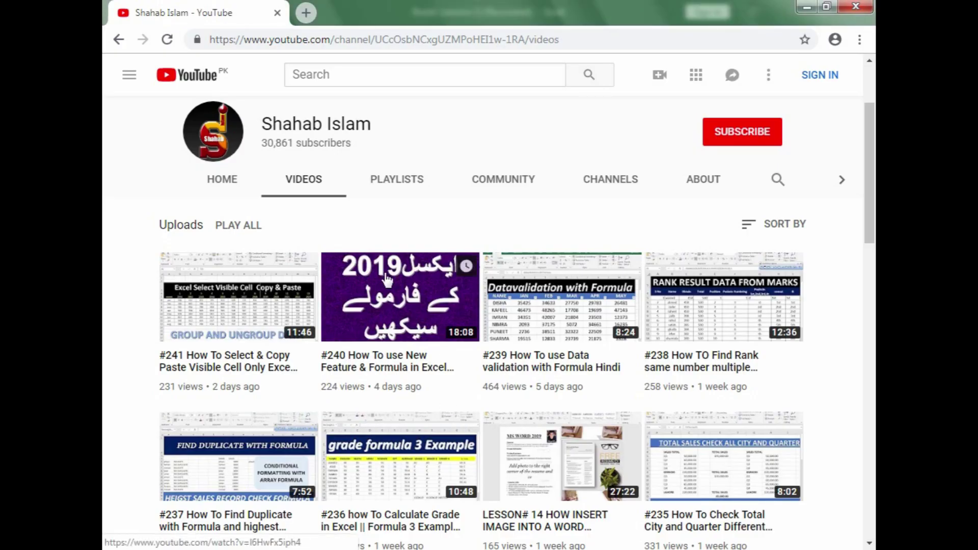
{"action": "mouse_move", "coordinate": [723, 297]}
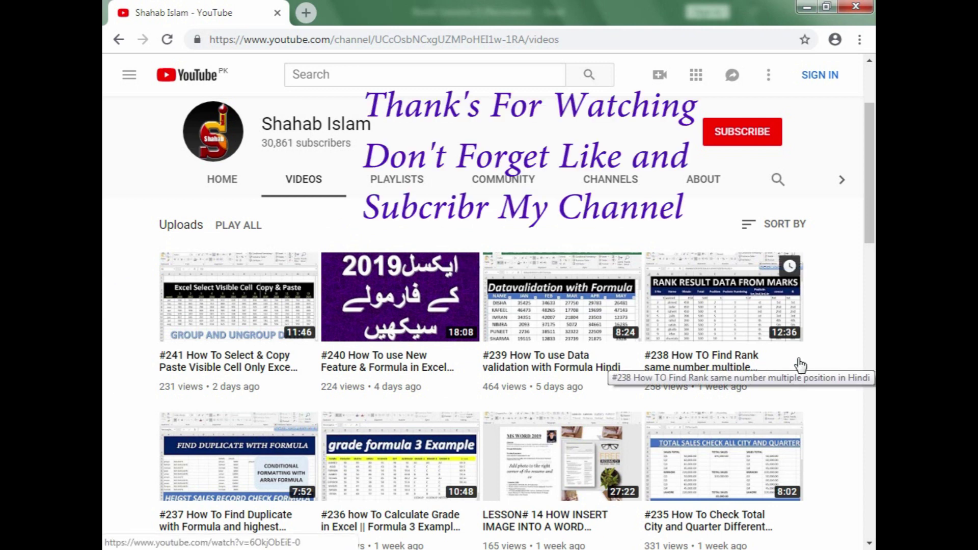
{"action": "left_click_drag", "start_coordinate": [870, 204], "coordinate": [872, 148]}
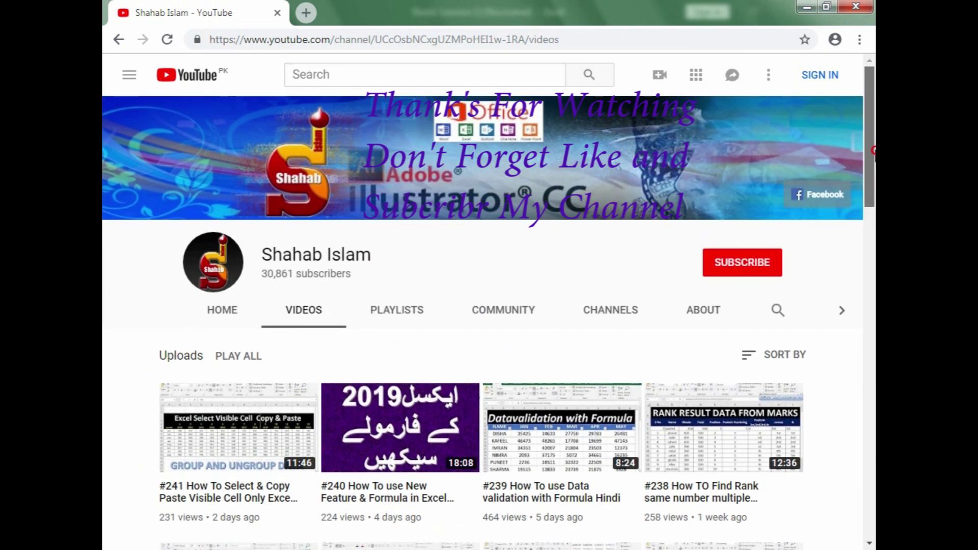
{"action": "left_click", "coordinate": [378, 318]}
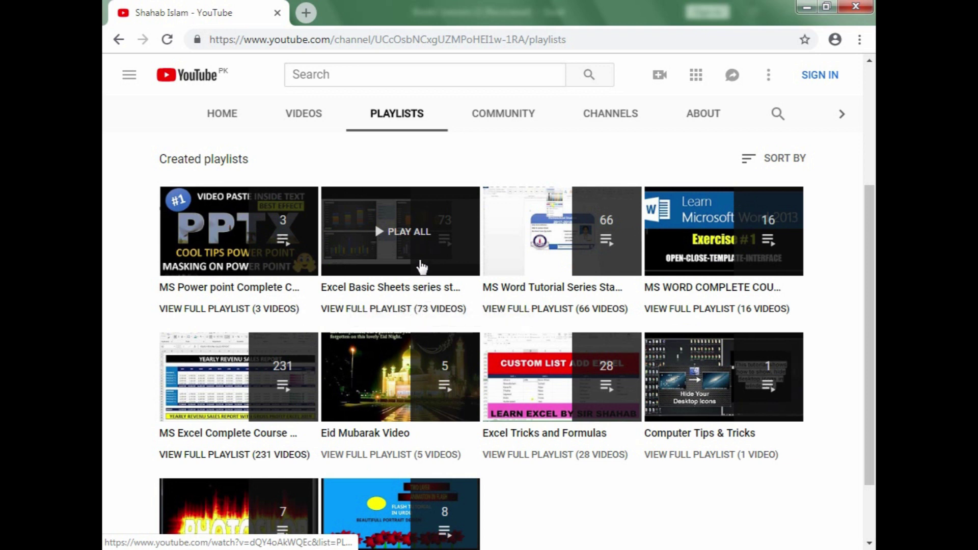
{"action": "mouse_move", "coordinate": [238, 377]}
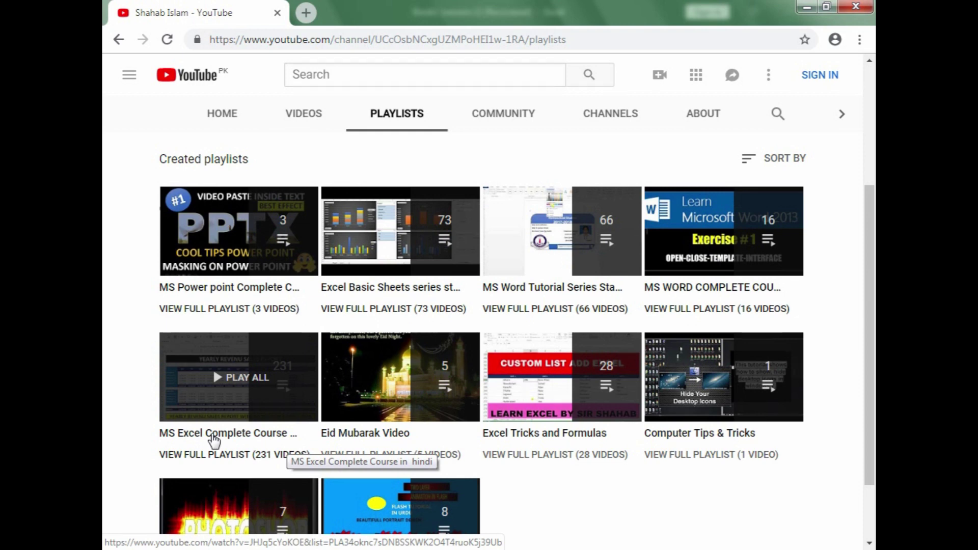
{"action": "left_click", "coordinate": [295, 124]}
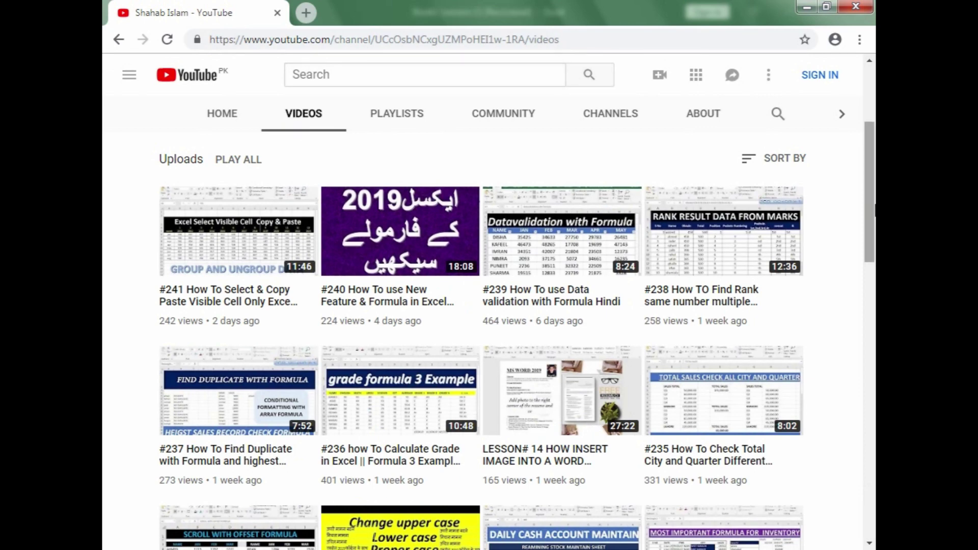
{"action": "left_click_drag", "start_coordinate": [874, 201], "coordinate": [873, 107]}
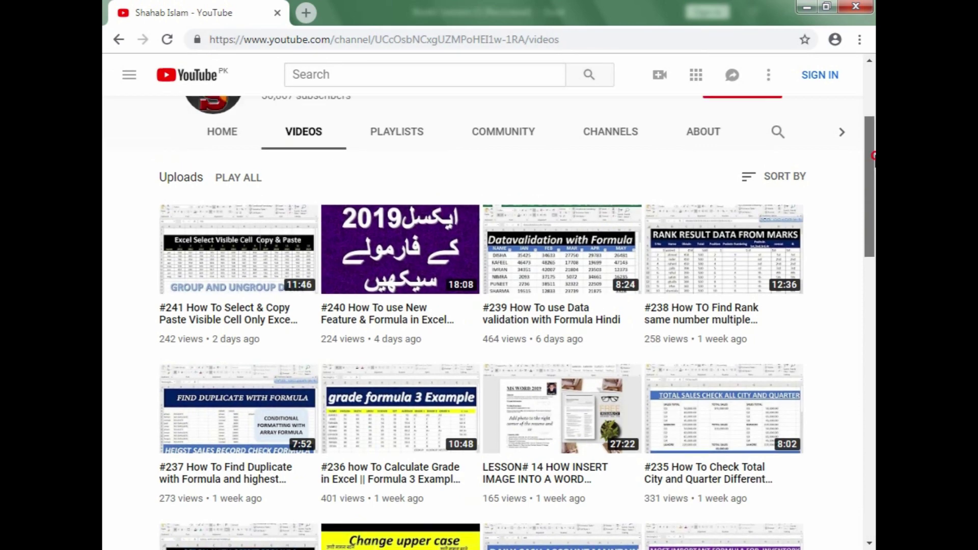